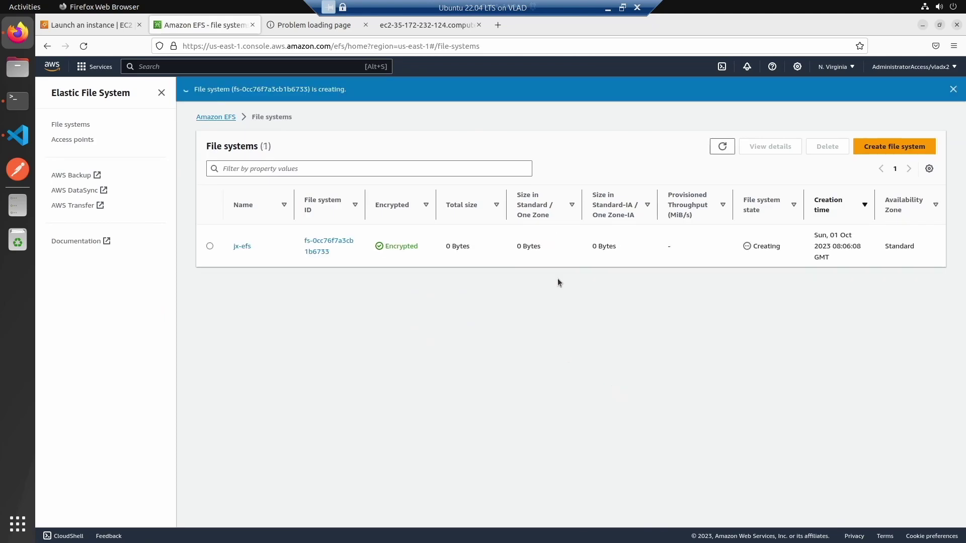
# Step: View the jx-efs file system's details, metered size and monitoring section, and return to the file systems list
pyautogui.click(242, 246)
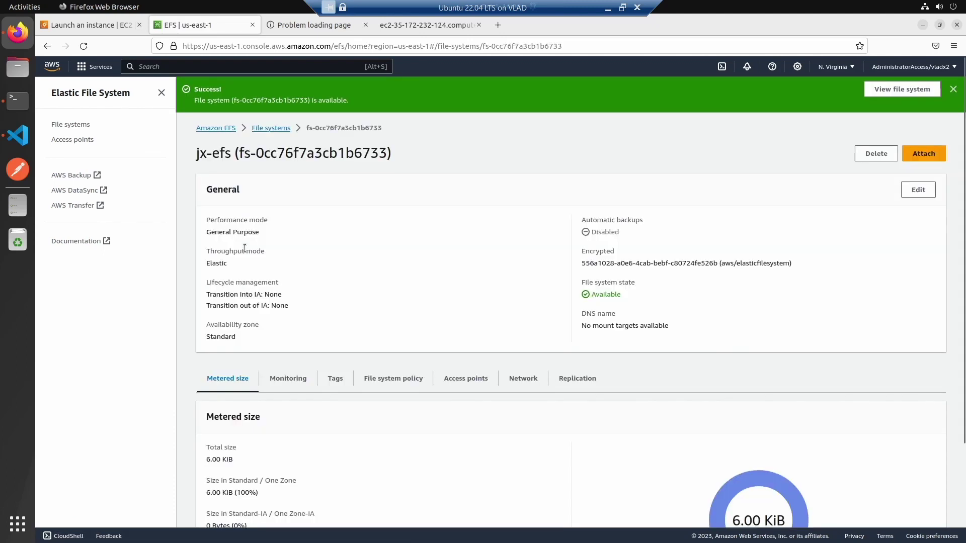
pyautogui.scroll(-3, 302, 300)
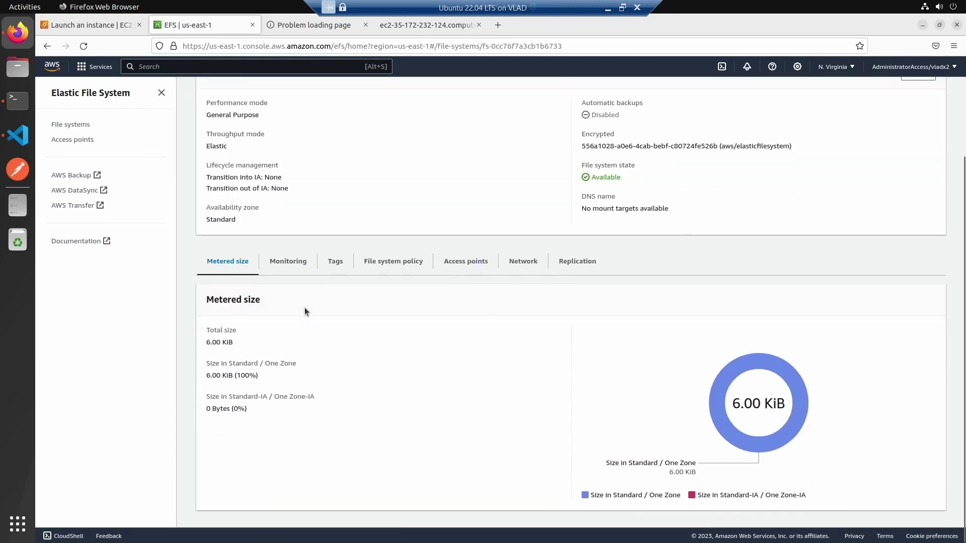
pyautogui.scroll(1, 305, 309)
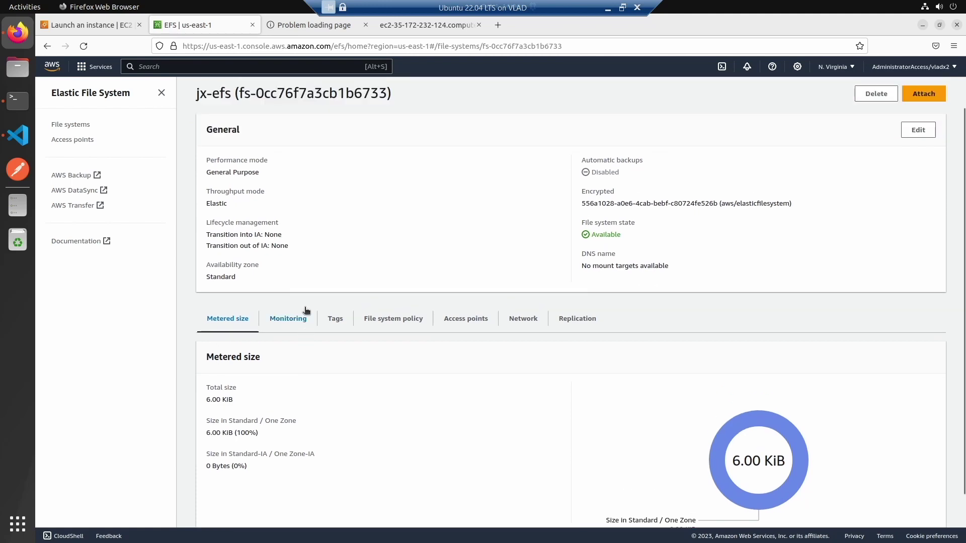
pyautogui.click(297, 319)
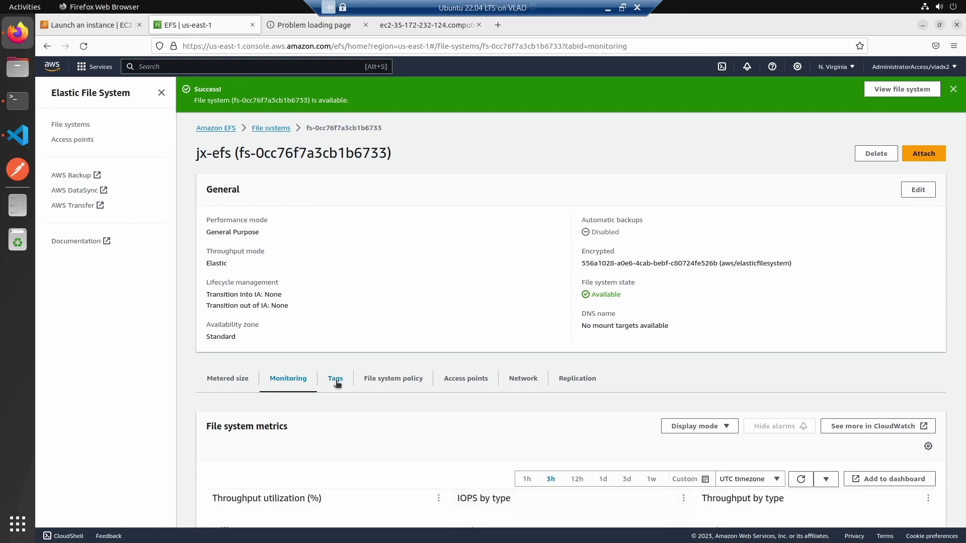
pyautogui.click(78, 129)
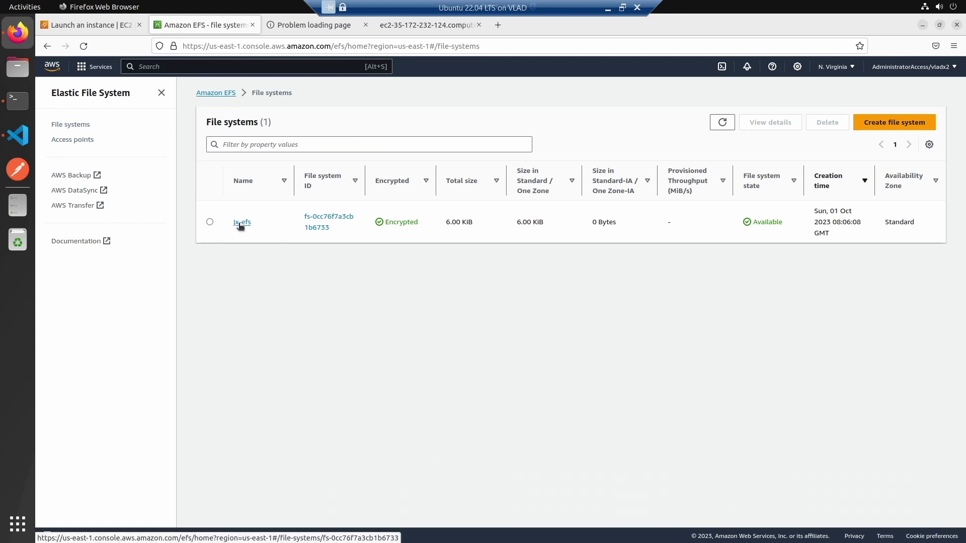
pyautogui.click(901, 123)
pyautogui.click(501, 350)
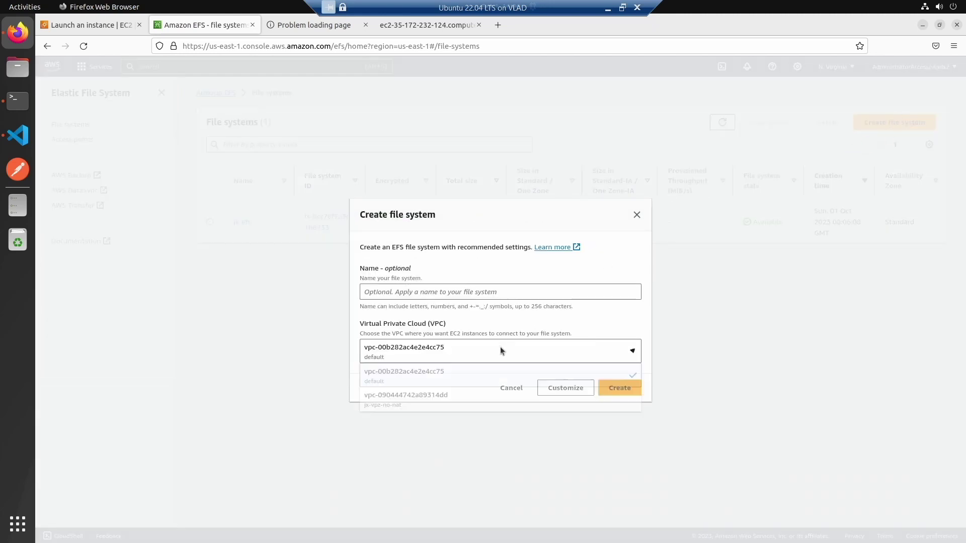
pyautogui.click(440, 395)
pyautogui.click(454, 288)
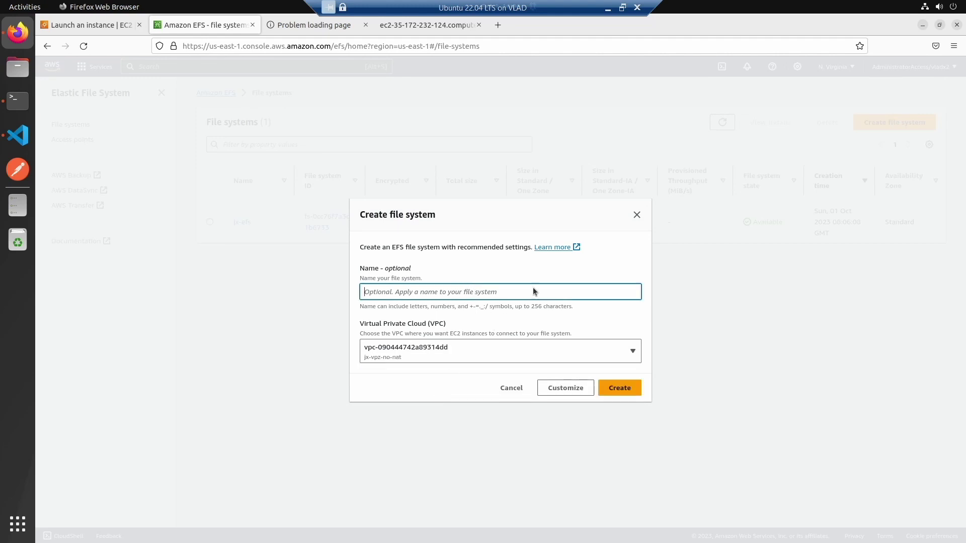
pyautogui.click(637, 215)
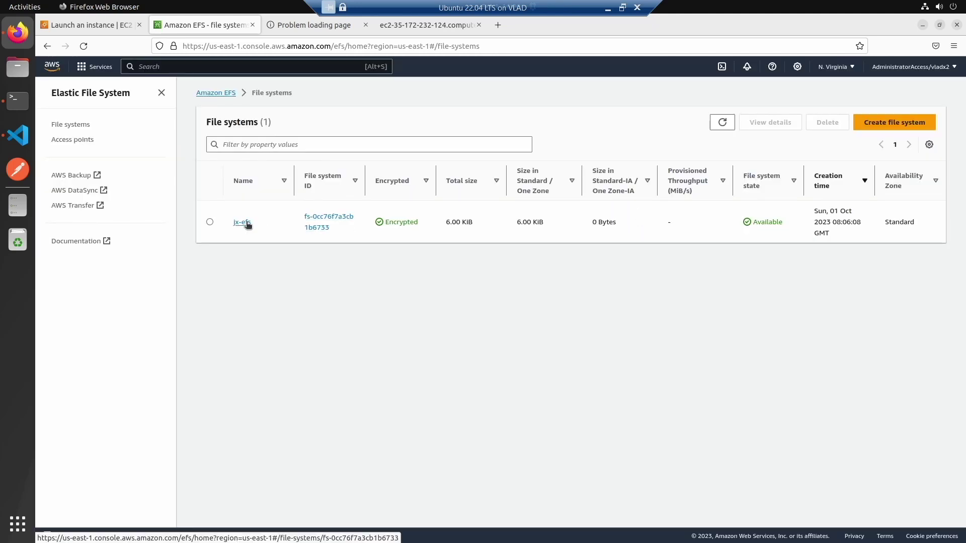
# Step: Open the jx-efs file system's details page and enlarge the page zoom to 120%
pyautogui.click(322, 218)
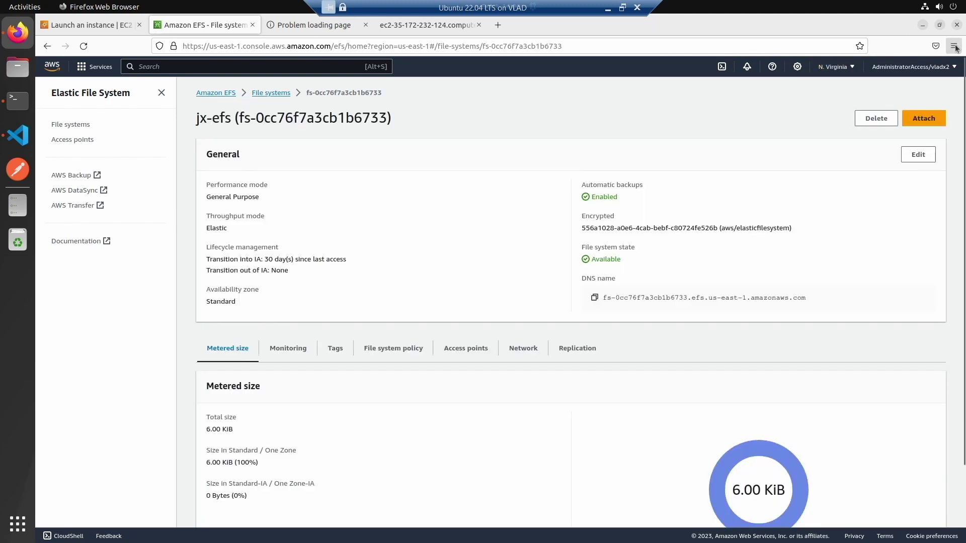
pyautogui.click(954, 46)
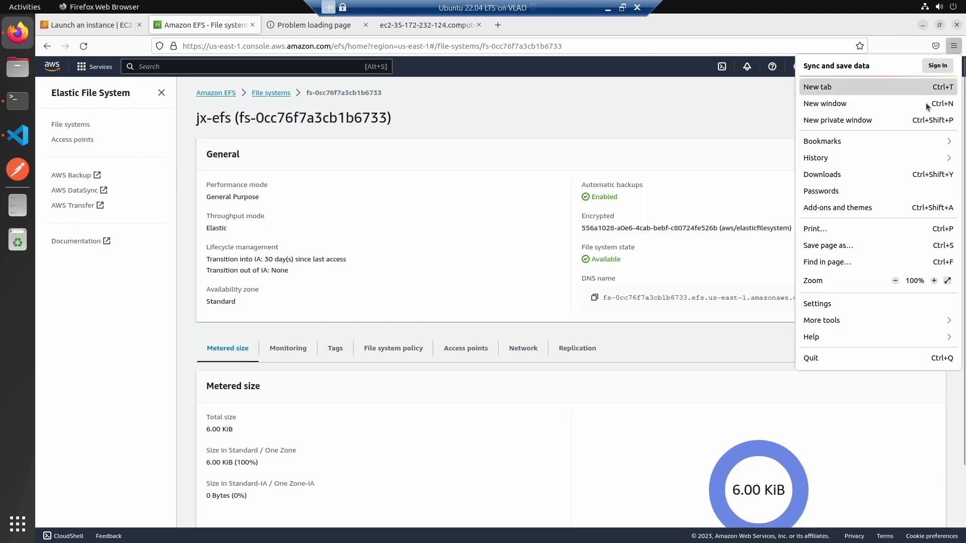
pyautogui.click(934, 280)
pyautogui.click(508, 276)
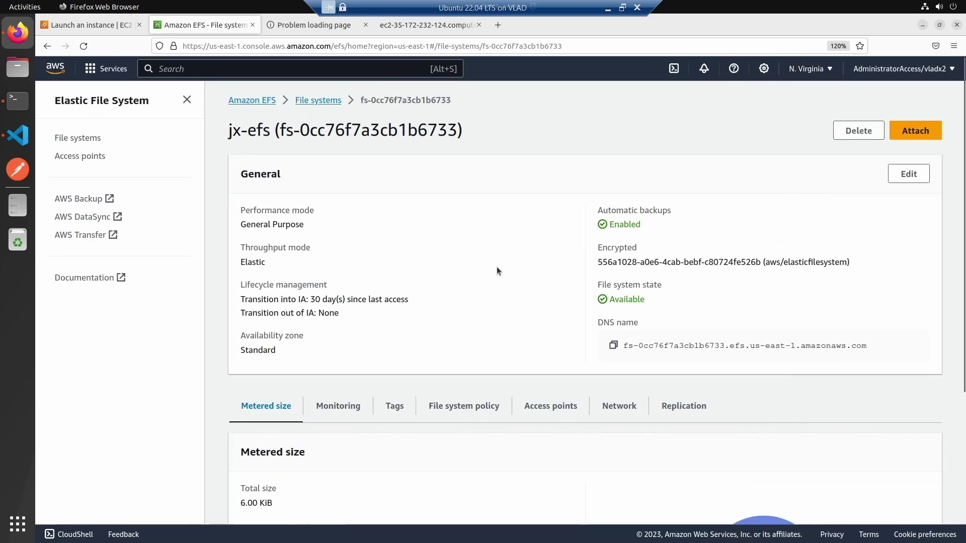
# Step: Examine the jx-efs metered size and its monitoring metrics, reloading the page
pyautogui.scroll(-4, 498, 266)
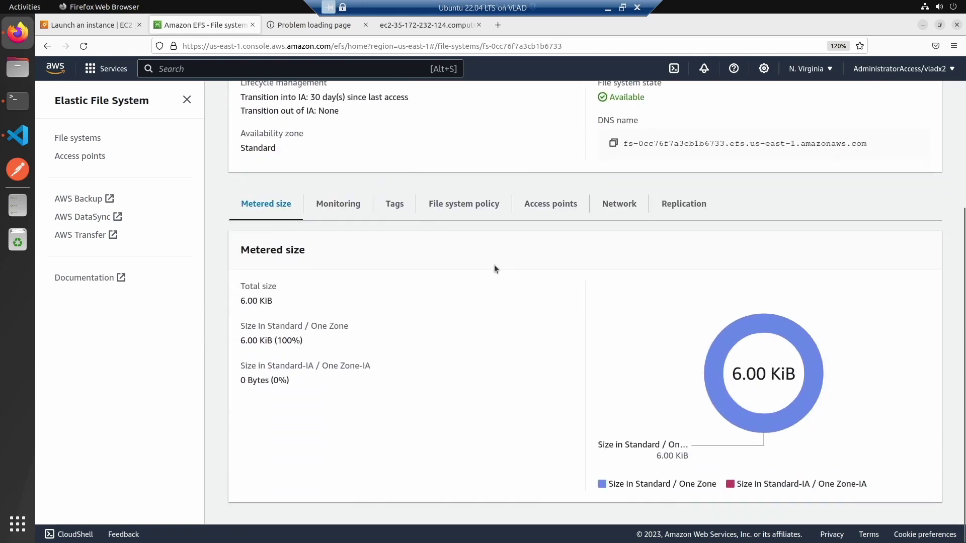
pyautogui.scroll(5, 494, 264)
pyautogui.click(338, 340)
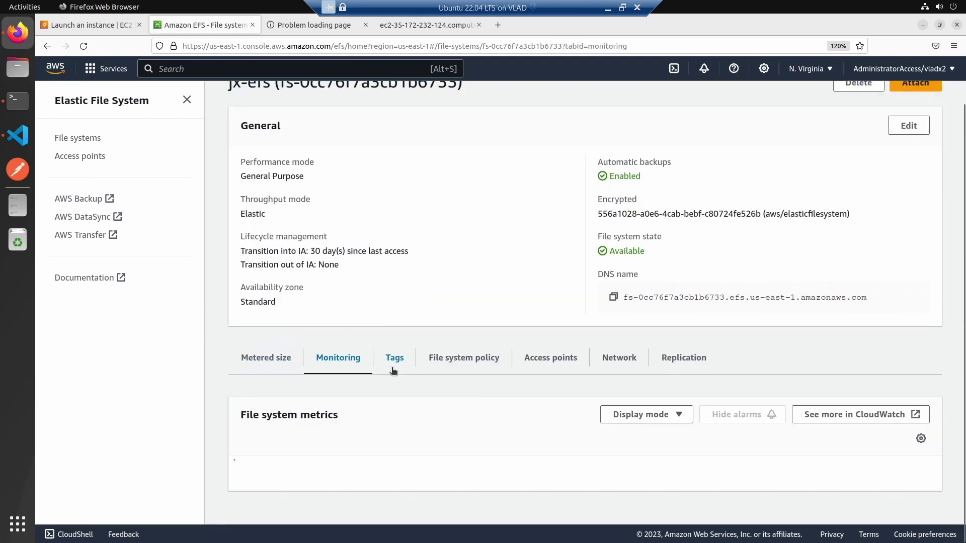
pyautogui.press('F5')
pyautogui.scroll(-3, 406, 312)
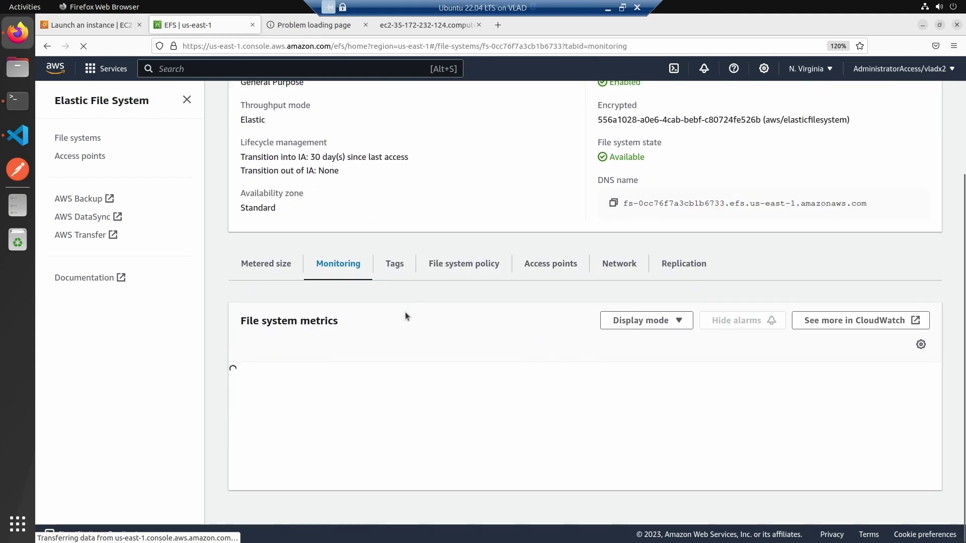
# Step: Review the file system policy and the access points of jx-efs
pyautogui.click(451, 266)
pyautogui.scroll(-2, 453, 266)
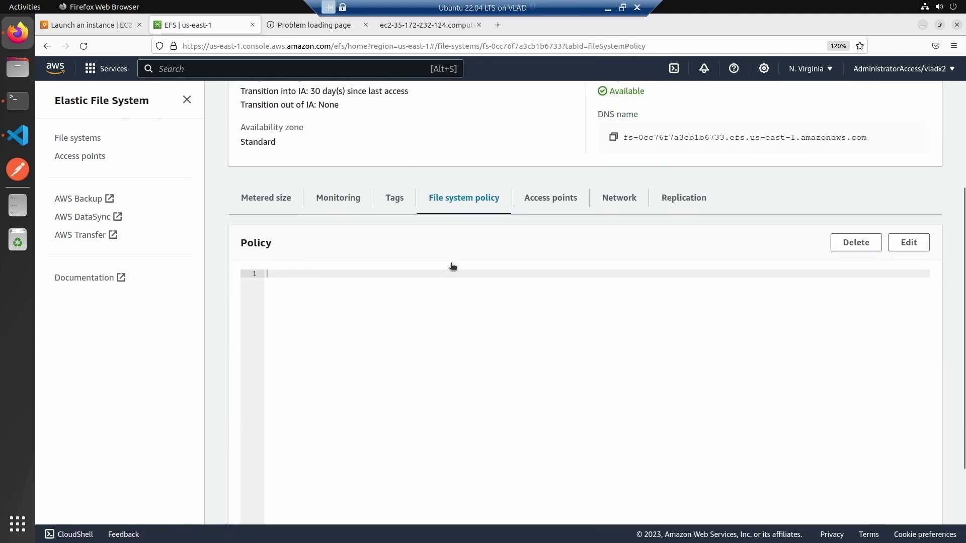
pyautogui.scroll(-2, 453, 262)
pyautogui.scroll(4, 503, 249)
pyautogui.click(548, 262)
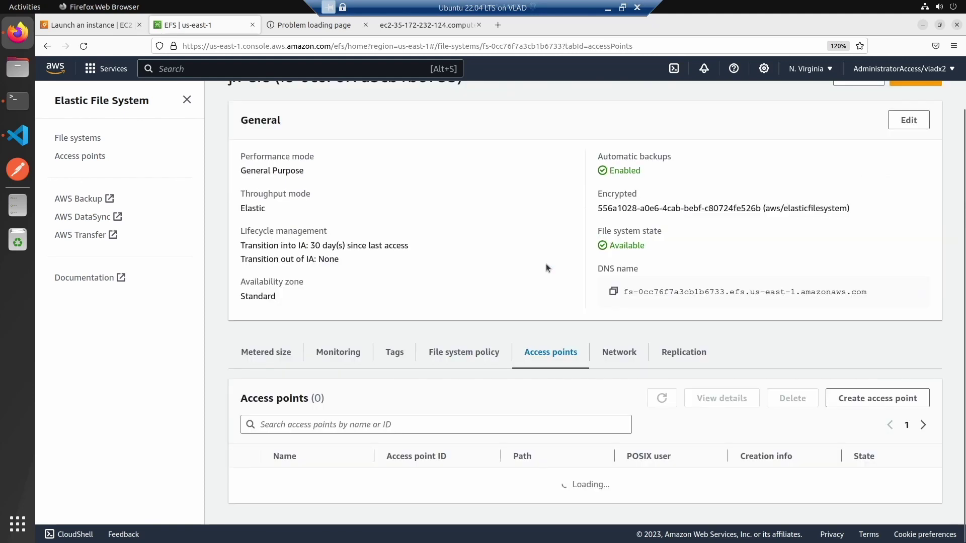
pyautogui.scroll(-1, 546, 266)
# Step: Inspect the network mount targets of jx-efs in each availability zone, along with its replication settings
pyautogui.click(612, 317)
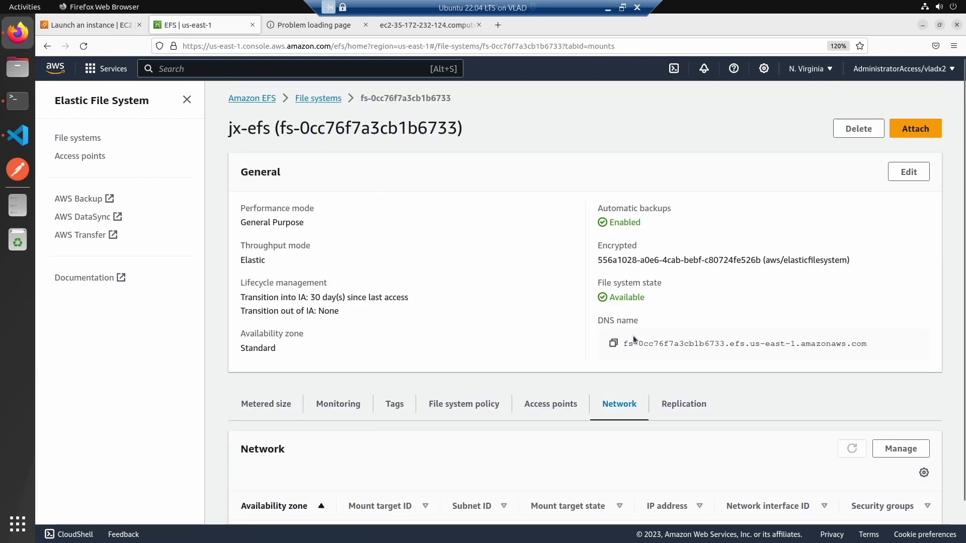
pyautogui.scroll(-1, 653, 352)
pyautogui.scroll(-3, 630, 358)
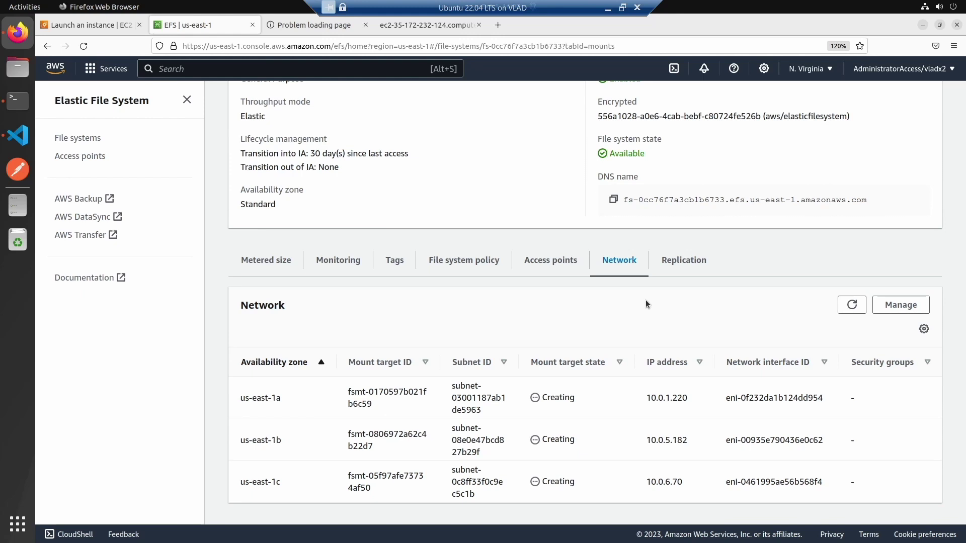
pyautogui.click(685, 265)
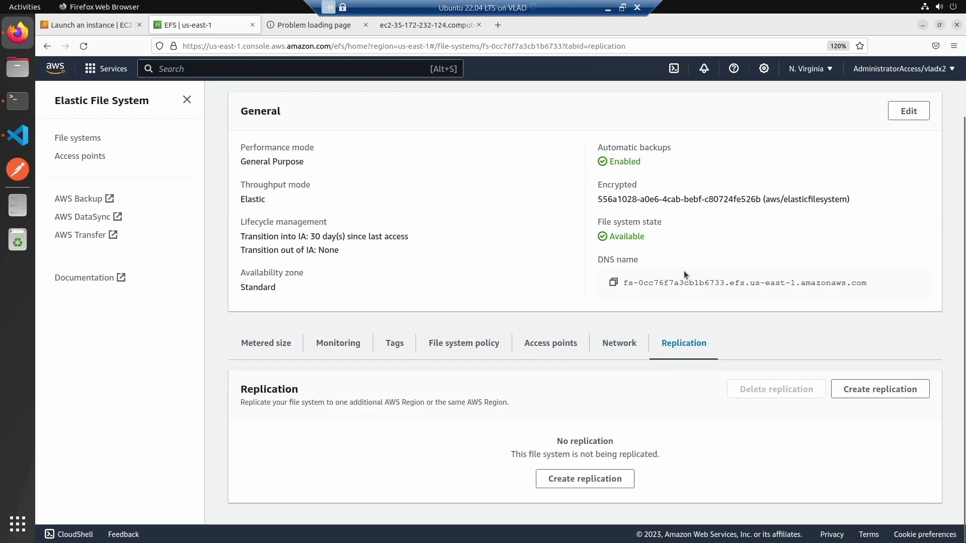
pyautogui.click(624, 345)
pyautogui.scroll(-4, 508, 372)
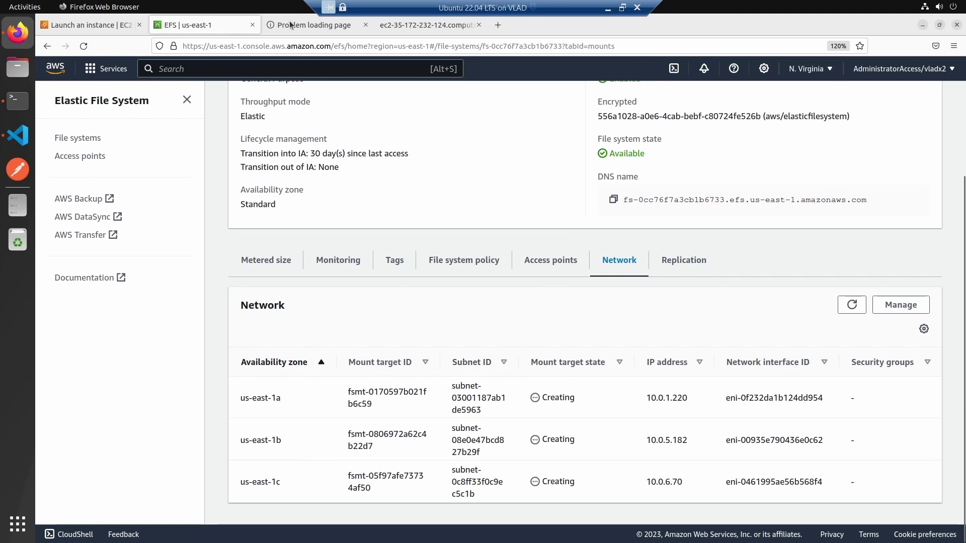
# Step: Open google.com in a new browser tab and search for "how are you getting charge for EFS"
pyautogui.click(497, 25)
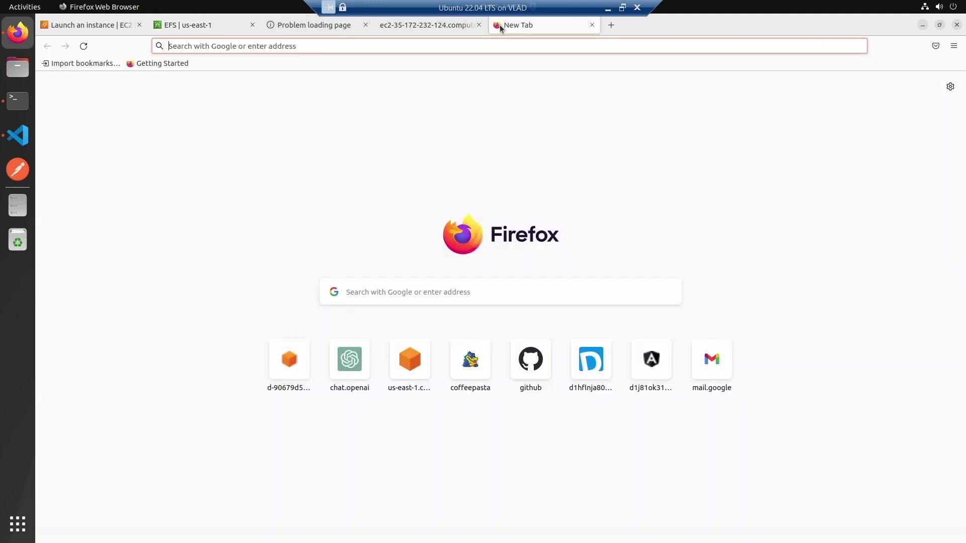
pyautogui.write('google.com')
pyautogui.press('Return')
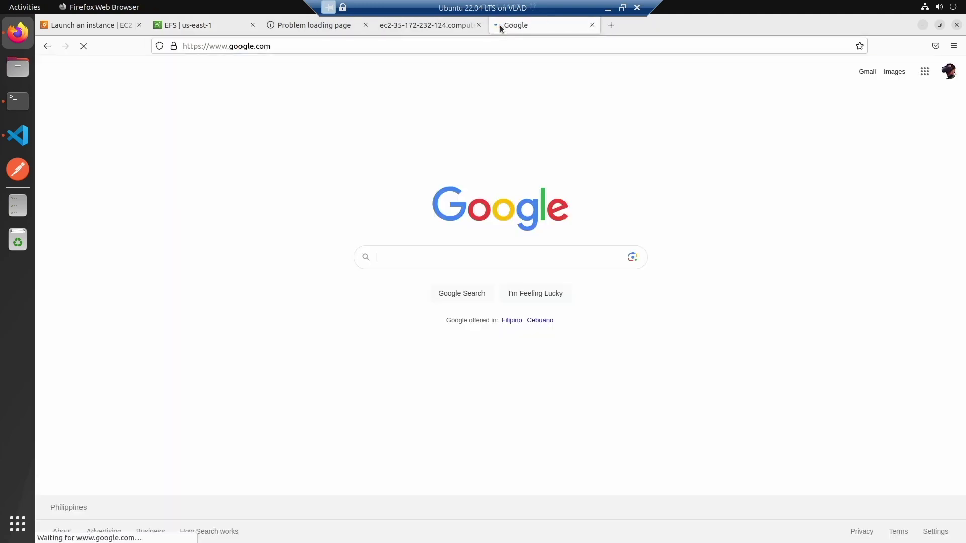
pyautogui.write('how are ou')
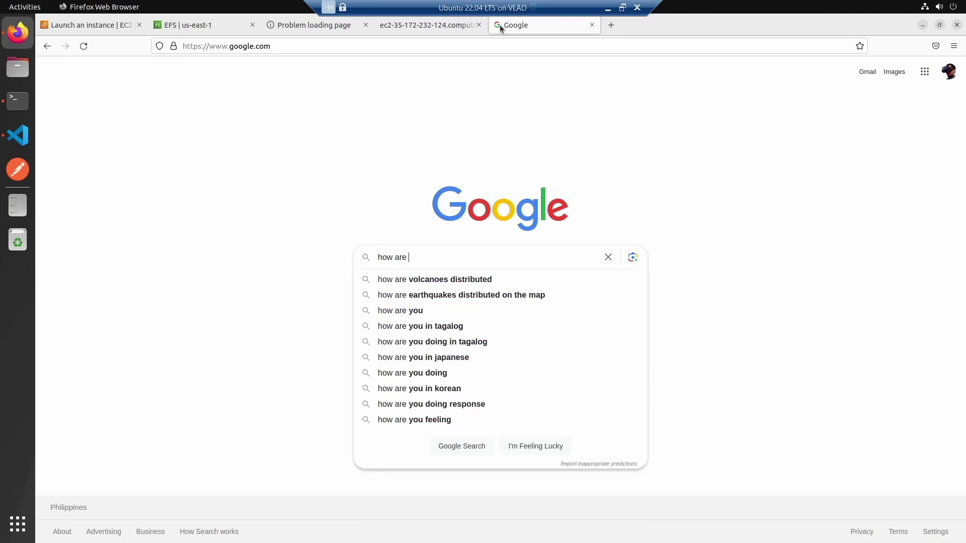
pyautogui.press('BackSpace')
pyautogui.press('BackSpace')
pyautogui.write('you ge')
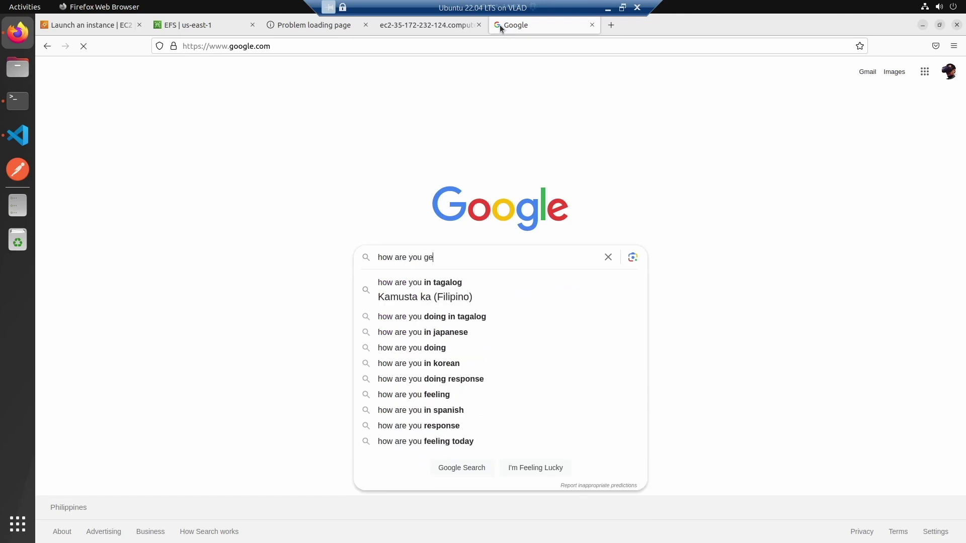
pyautogui.write('tting char')
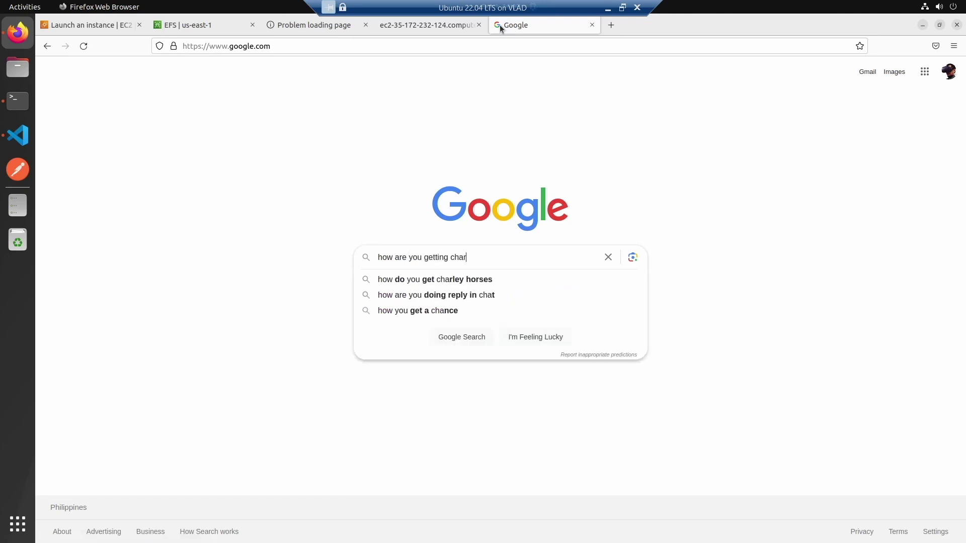
pyautogui.write('ge for E')
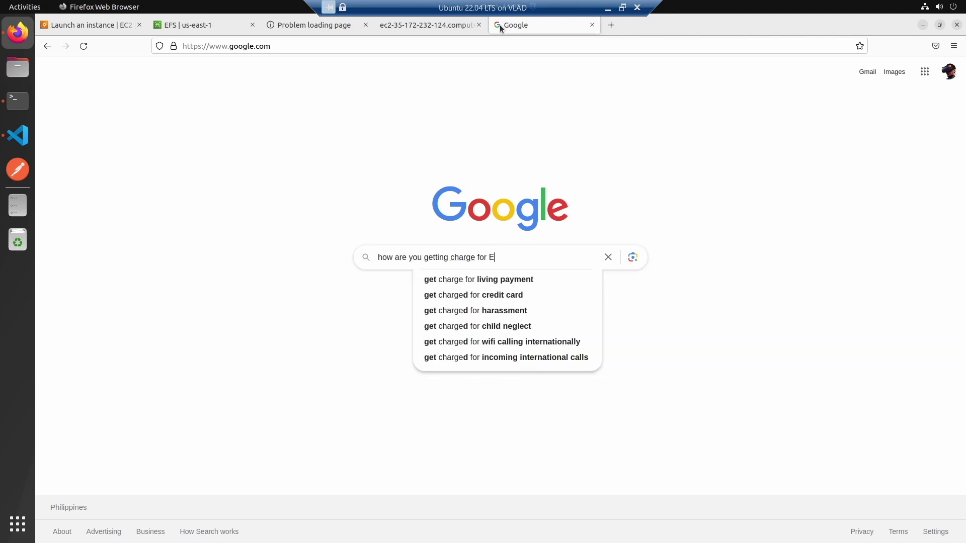
pyautogui.write('FS')
pyautogui.press('Return')
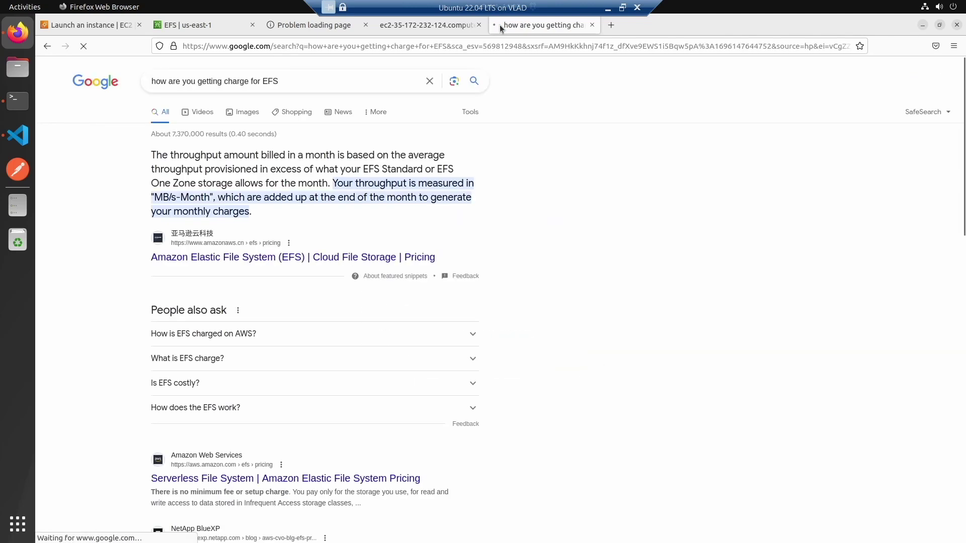
# Step: Load bard.google.com in another browser tab and return to the Google results on EFS charges
pyautogui.hotkey('ctrl', 't')
pyautogui.write('bard.google.com')
pyautogui.press('Return')
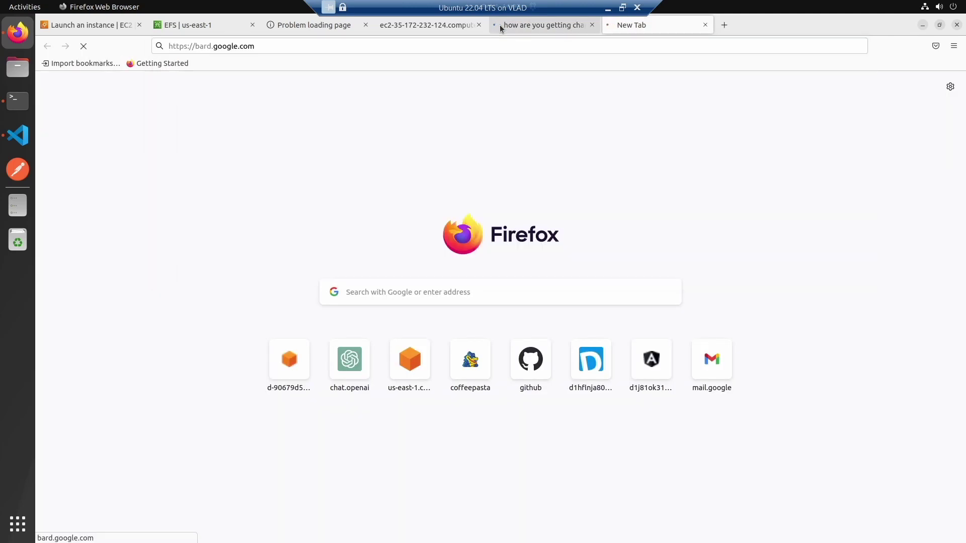
pyautogui.click(520, 28)
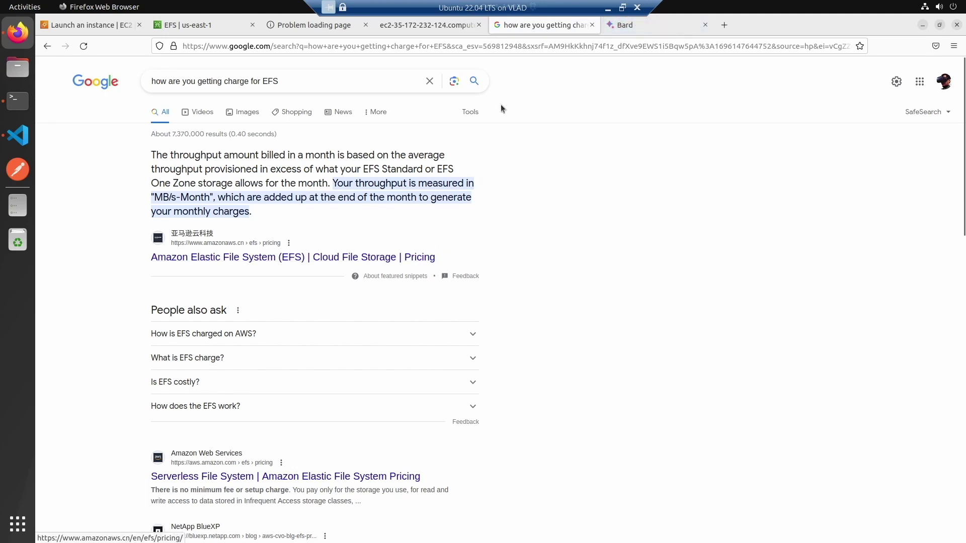
# Step: Ask Bard about "Amazon EFS charges"
pyautogui.click(642, 29)
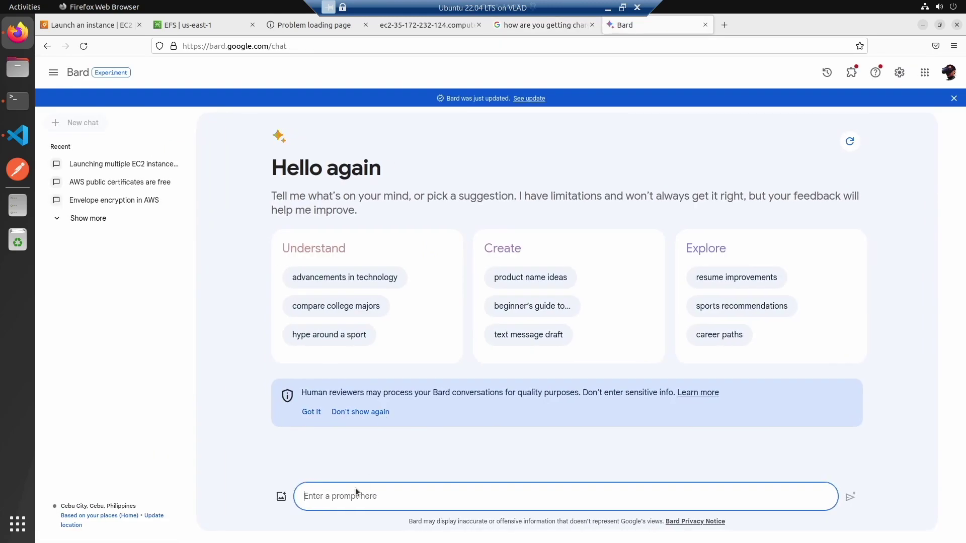
pyautogui.write('Amazon EFS month')
pyautogui.press('BackSpace')
pyautogui.write('charges')
pyautogui.press('Return')
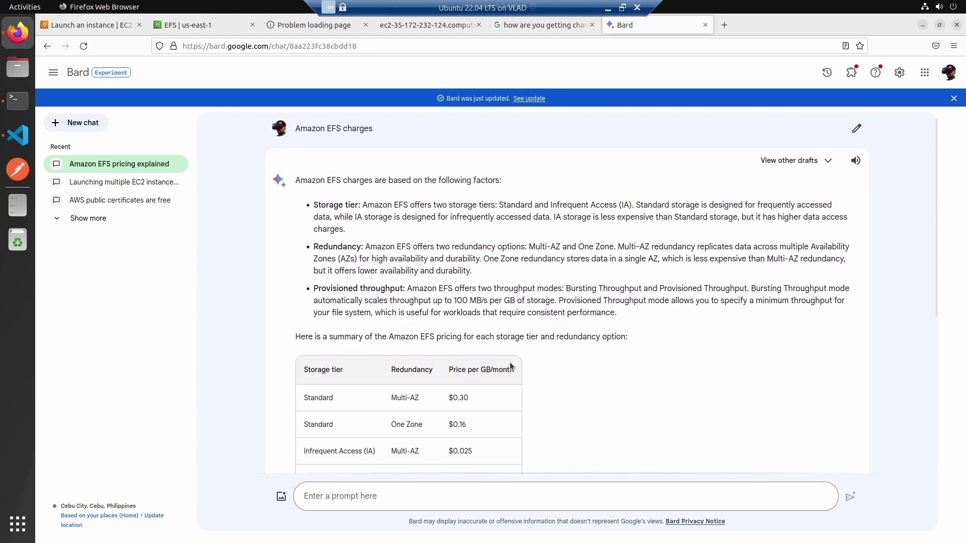
# Step: Read Bard's answer on EFS pricing per storage tier and redundancy option, including the cost-reduction tips
pyautogui.scroll(-1, 509, 362)
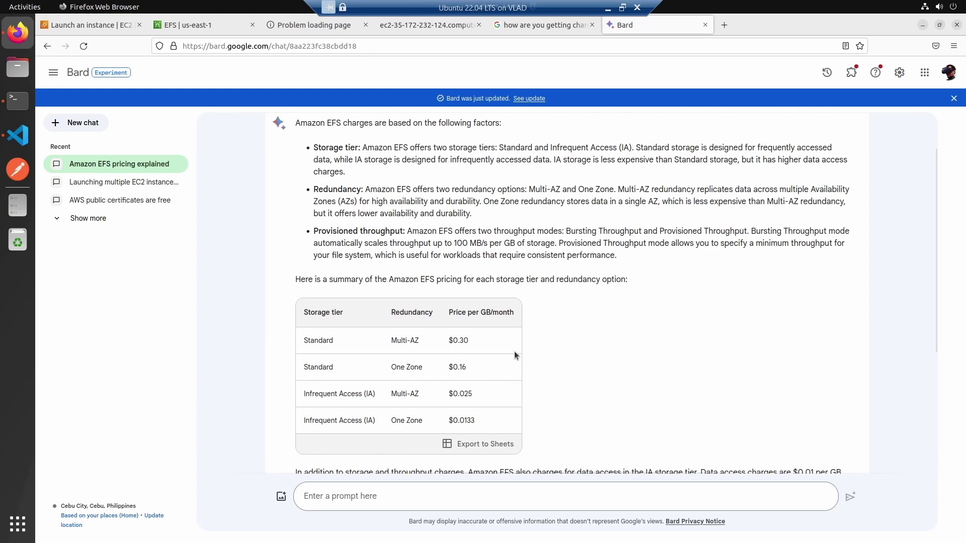
pyautogui.scroll(-1, 514, 352)
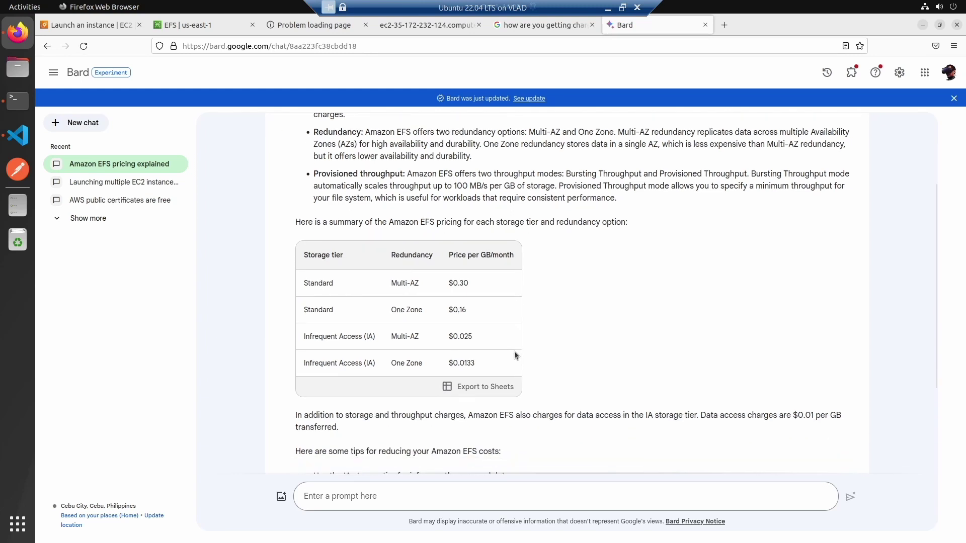
pyautogui.scroll(-1, 550, 311)
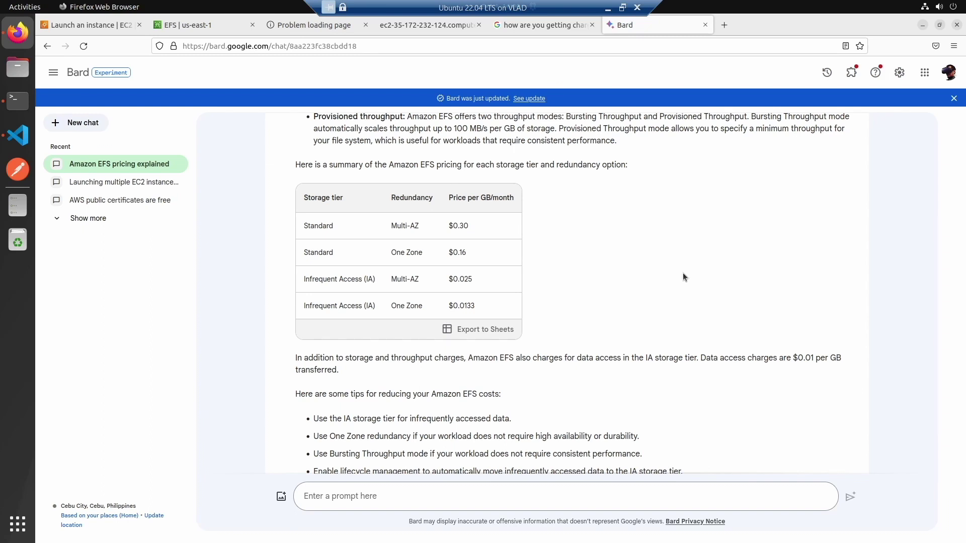
pyautogui.scroll(-3, 683, 273)
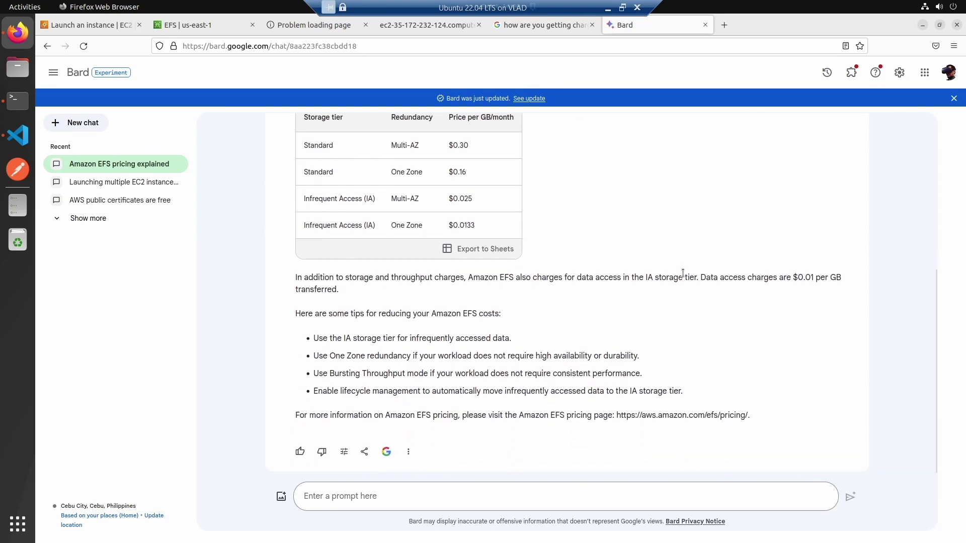
# Step: Return to the EFS console and check jx-efs's metered size, network mount targets, file system policy and monitoring details
pyautogui.scroll(6, 587, 298)
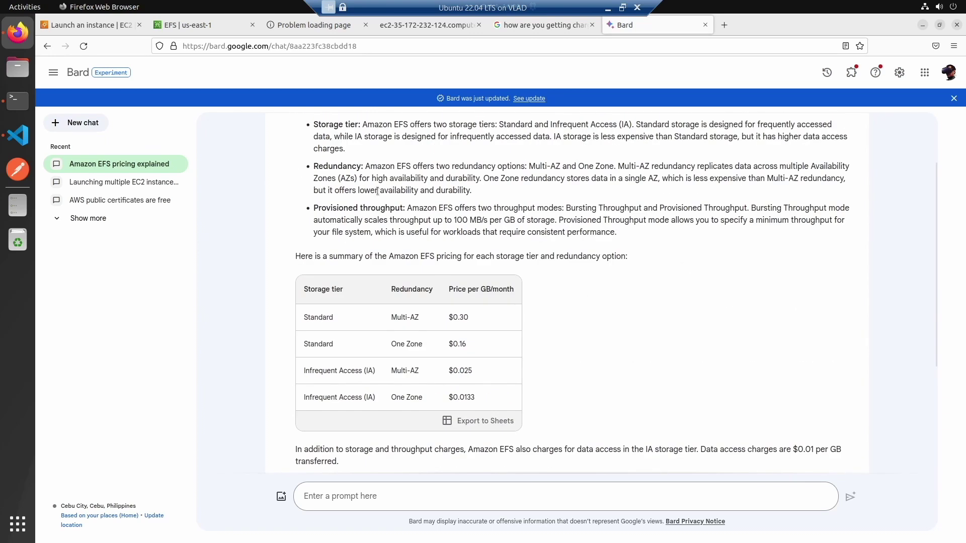
pyautogui.click(526, 25)
pyautogui.click(191, 26)
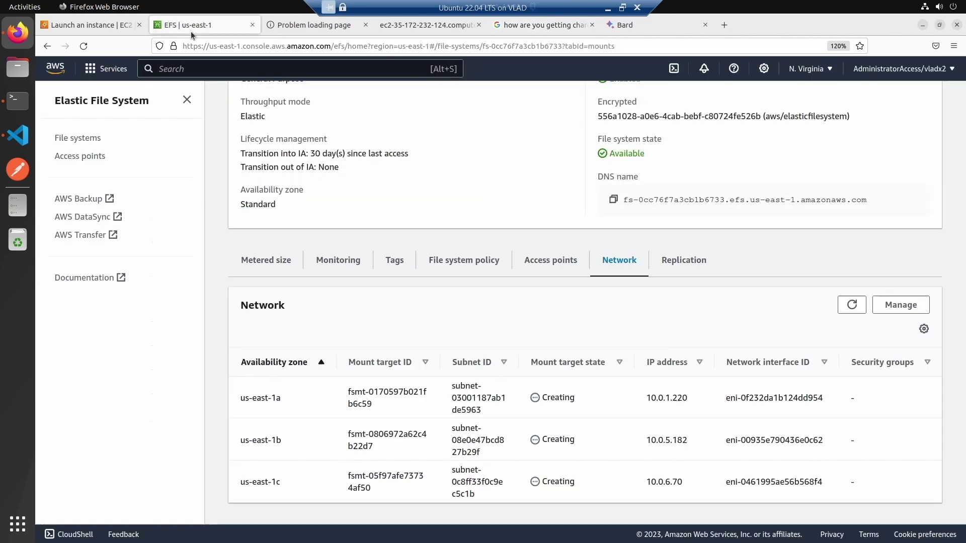
pyautogui.click(263, 261)
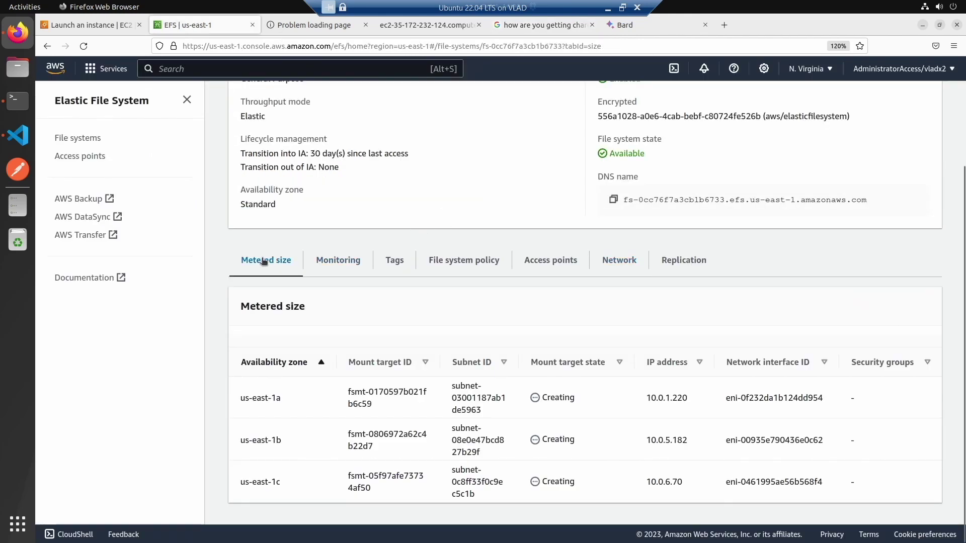
pyautogui.click(622, 261)
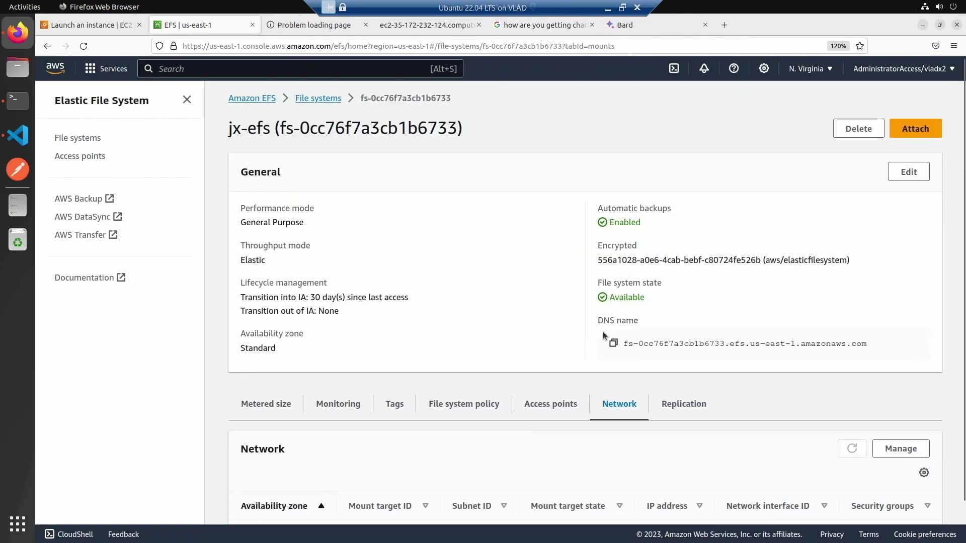
pyautogui.scroll(-2, 602, 332)
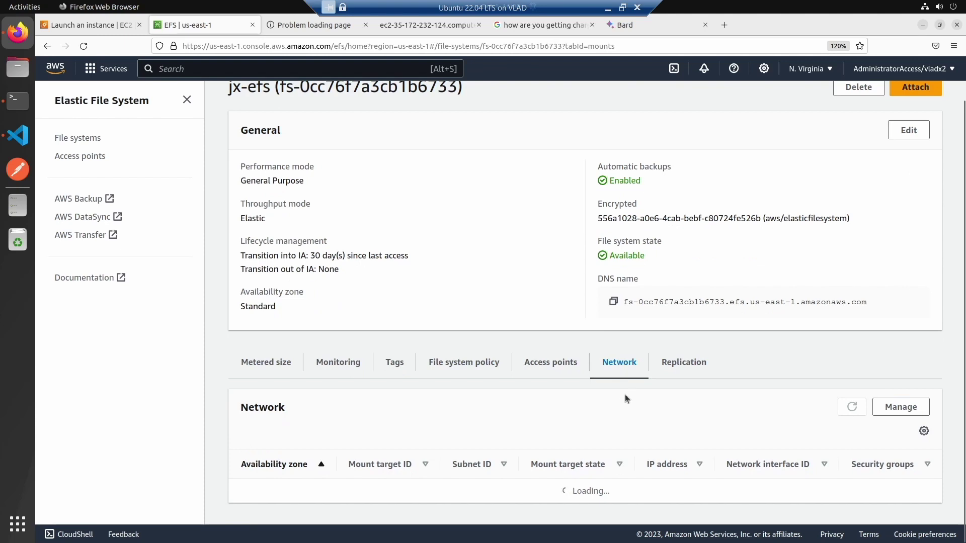
pyautogui.scroll(-3, 625, 394)
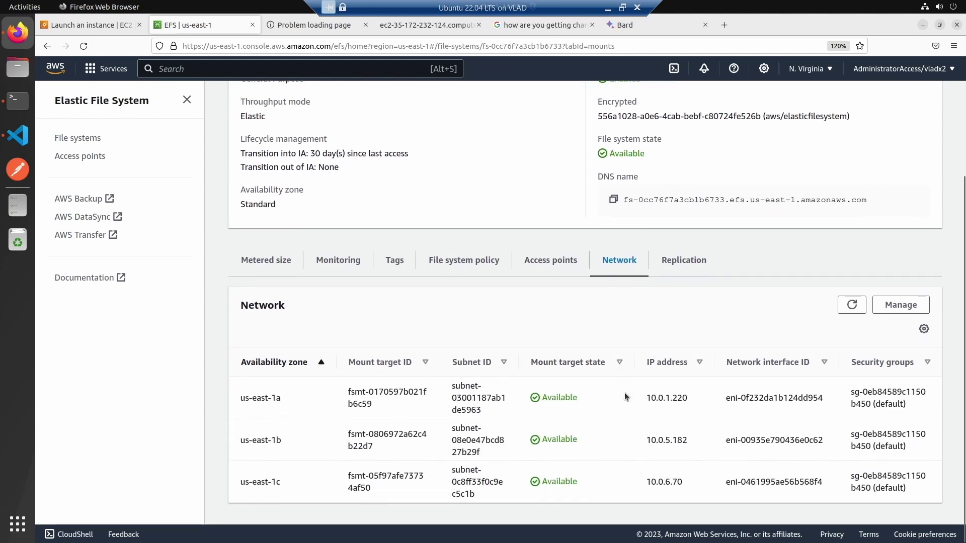
pyautogui.click(440, 261)
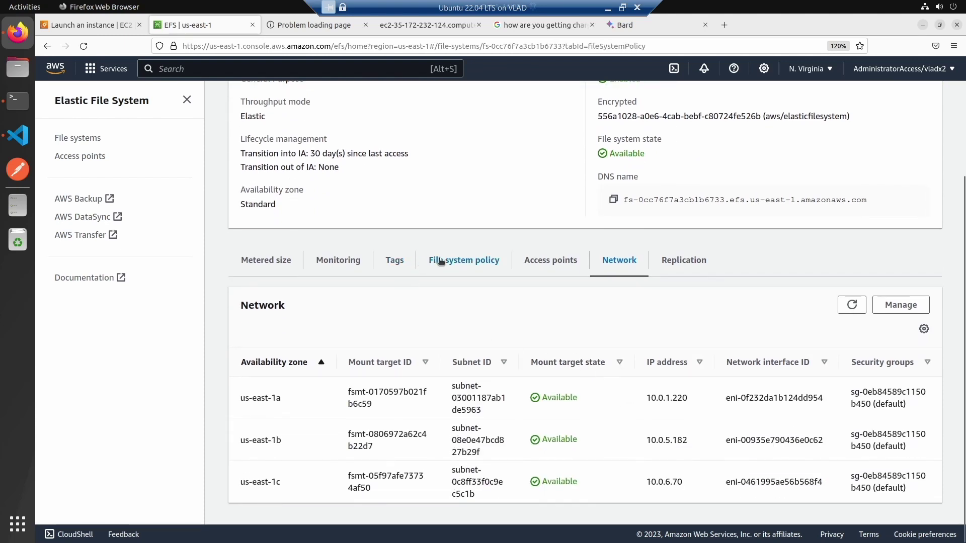
pyautogui.click(351, 264)
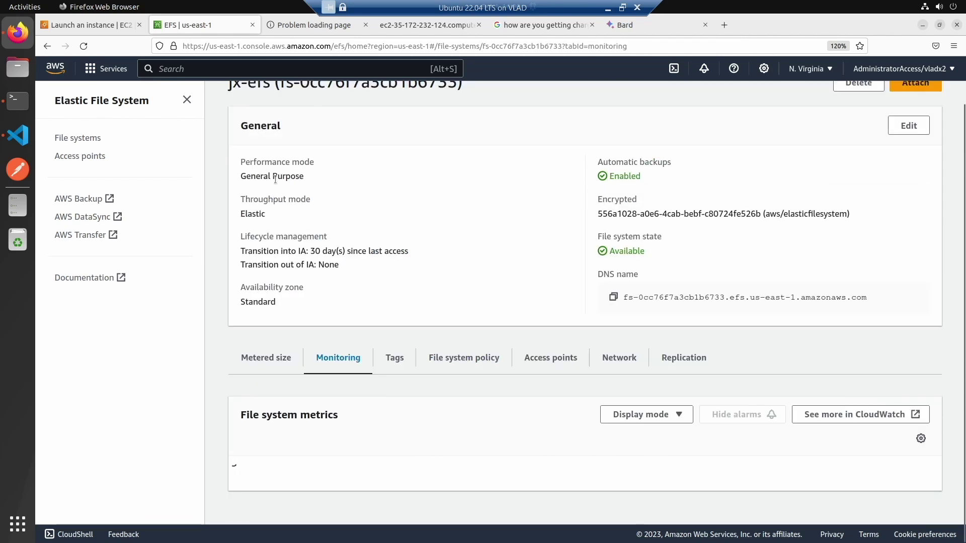
# Step: View the connection options for the launched EC2 instance jx-vpz-ec2-no-nat
pyautogui.click(89, 25)
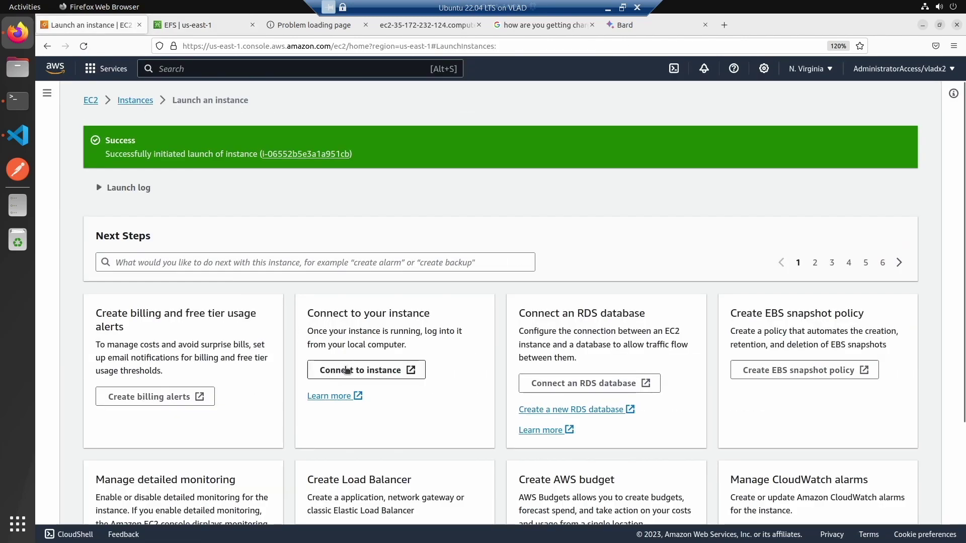
pyautogui.click(347, 370)
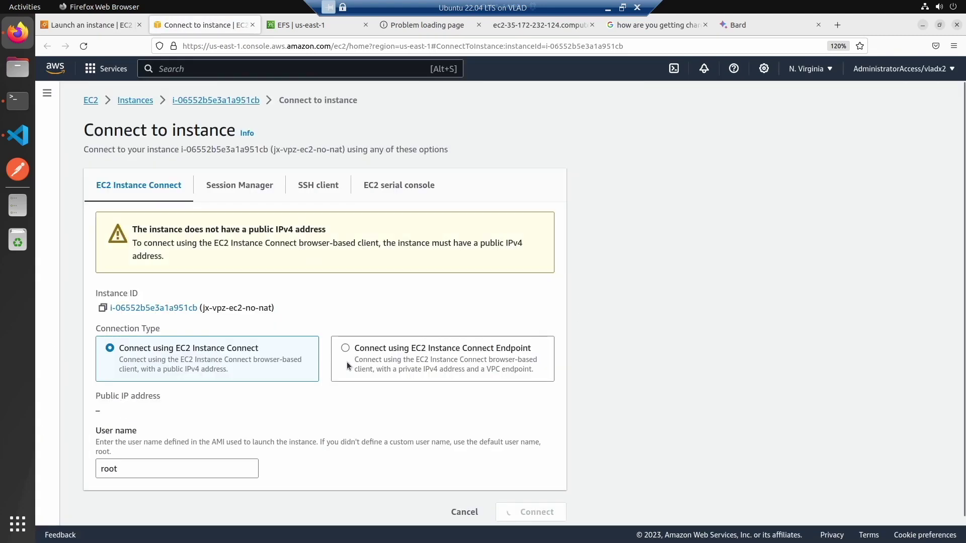
pyautogui.scroll(-2, 359, 369)
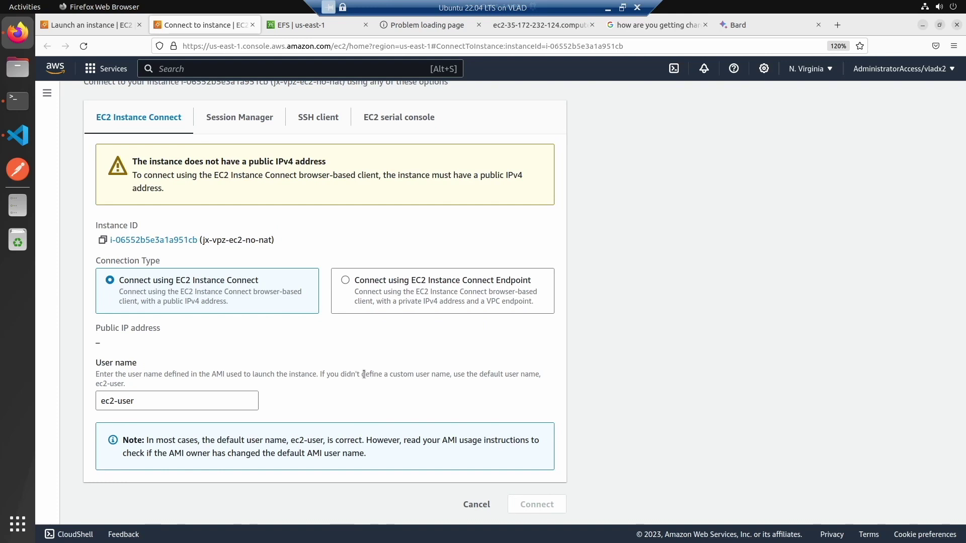
pyautogui.scroll(3, 364, 374)
# Step: Terminate the jx-vpz-ec2-efs instance from the EC2 instances list
pyautogui.click(133, 101)
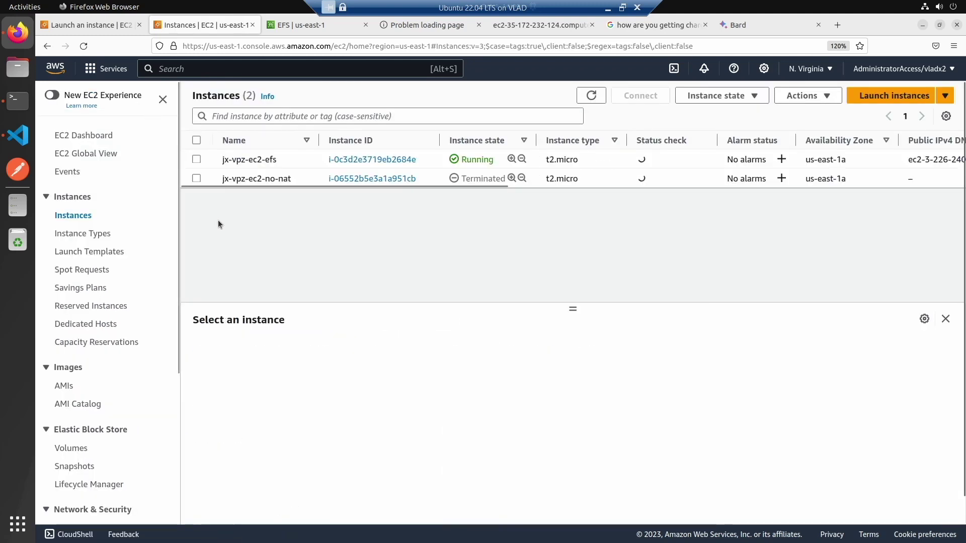
pyautogui.click(195, 160)
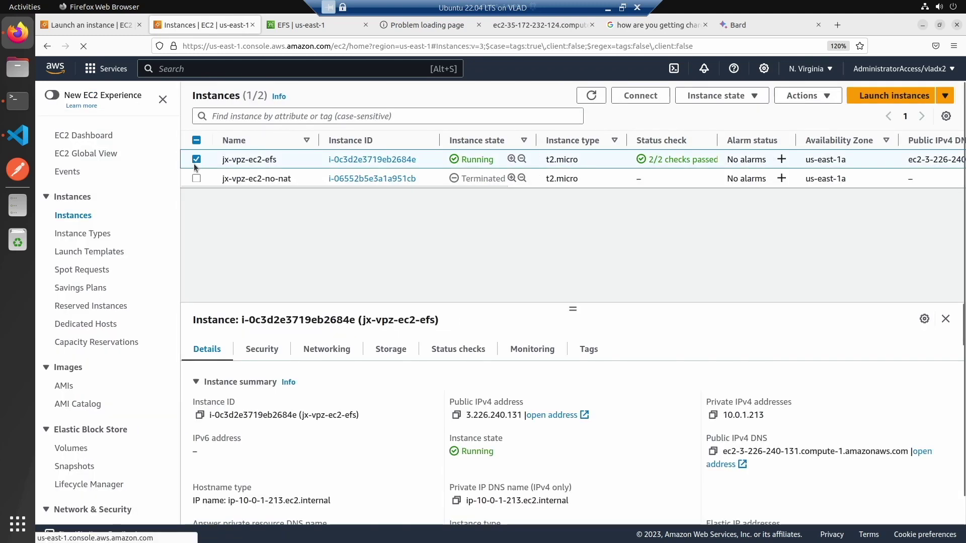
pyautogui.click(738, 95)
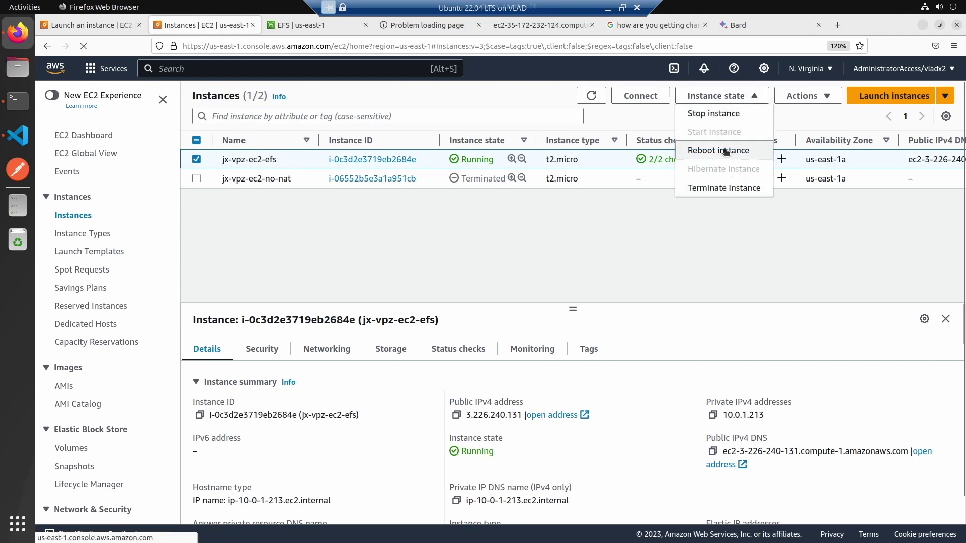
pyautogui.click(717, 189)
pyautogui.click(749, 391)
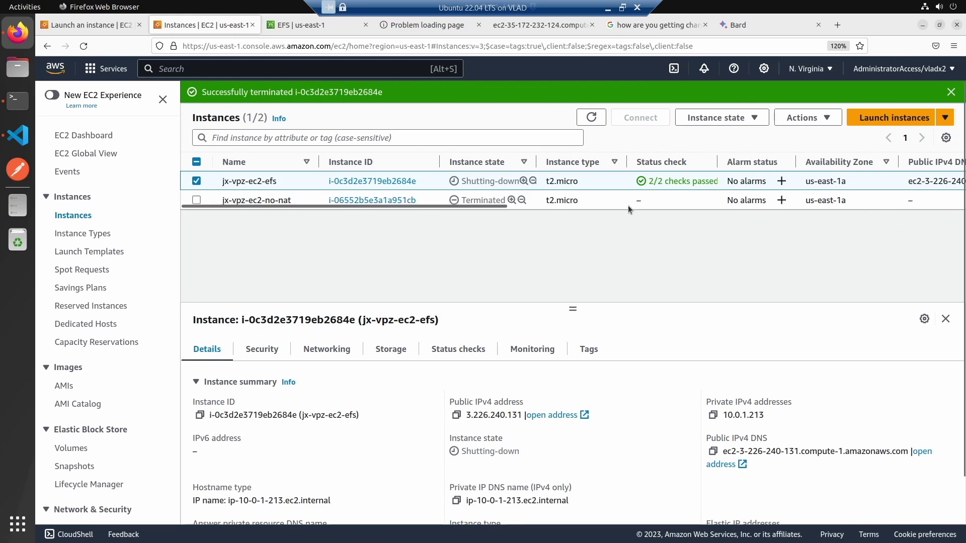
# Step: Start launching a new EC2 instance and name it jx-vpz-efs2
pyautogui.click(796, 117)
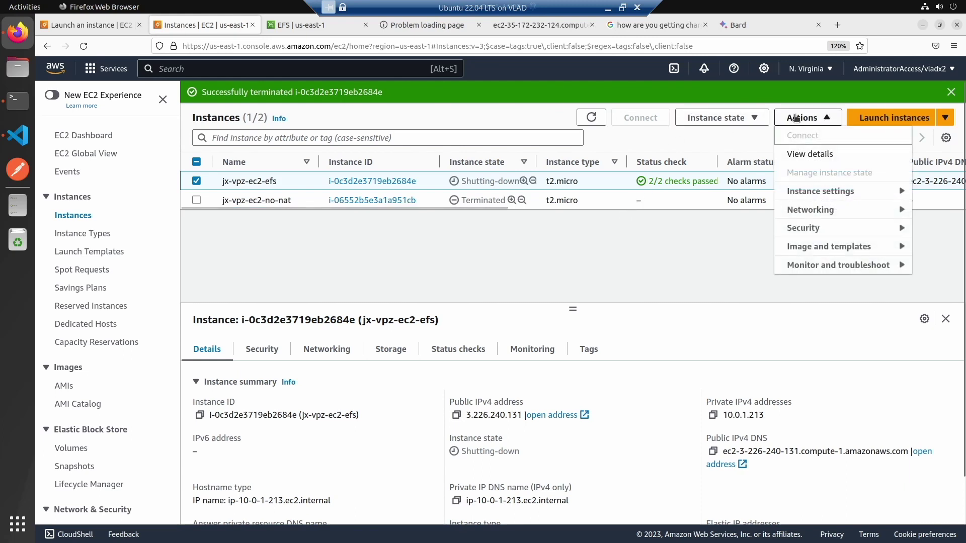
pyautogui.click(918, 117)
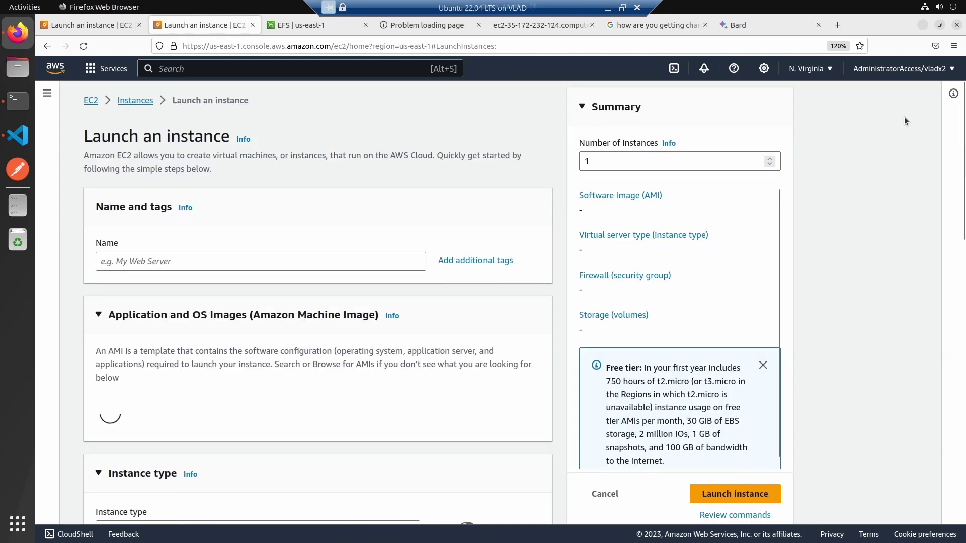
pyautogui.click(173, 261)
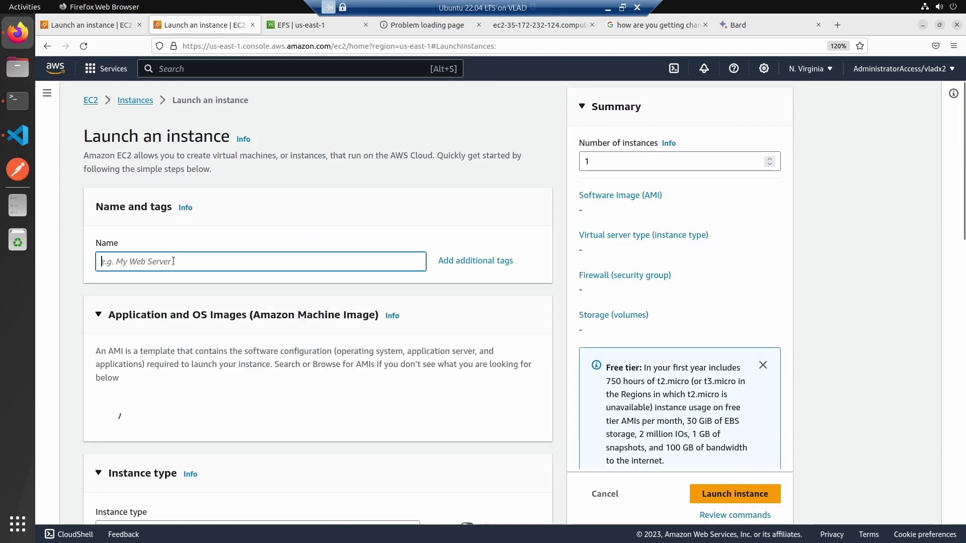
pyautogui.write('jx-')
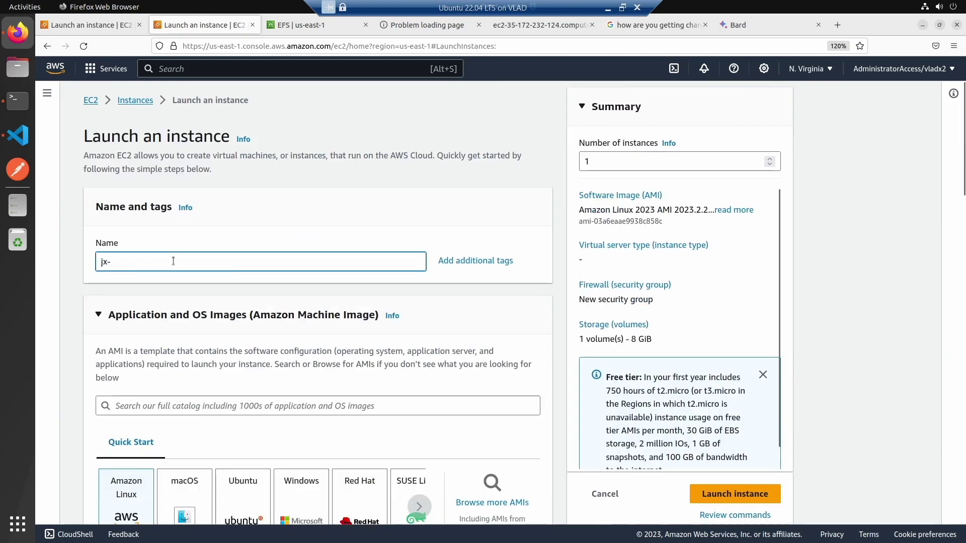
pyautogui.write('vp')
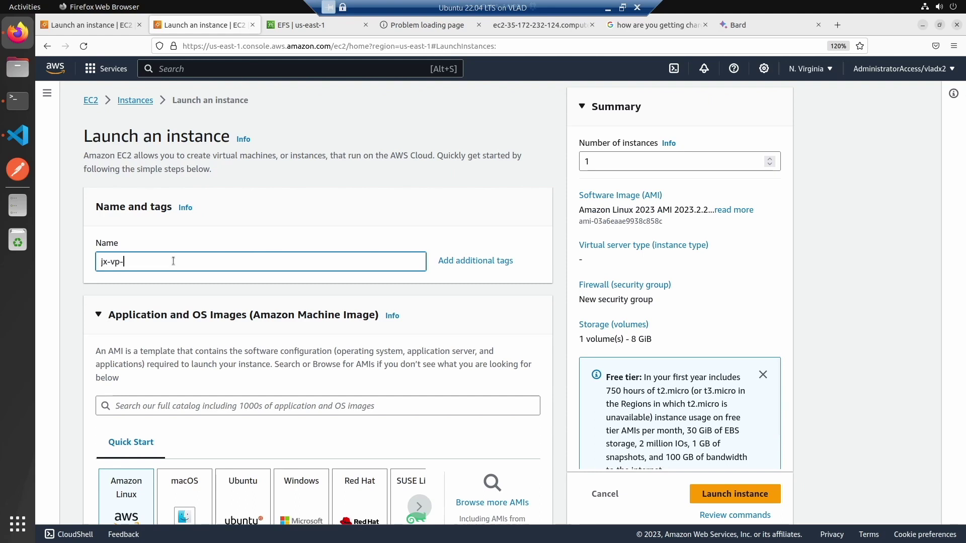
pyautogui.write('z-efs2')
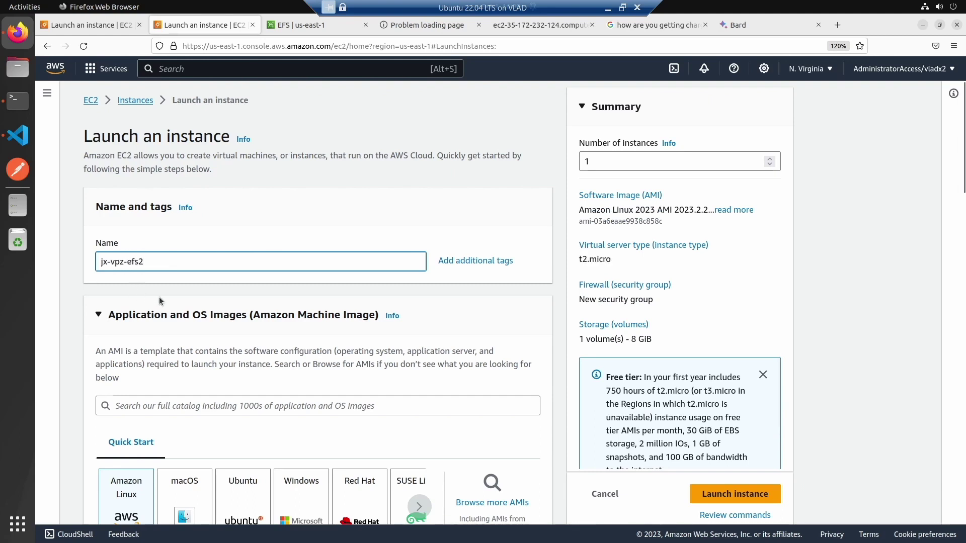
# Step: Assign the key pair jx-ec2-jx-vpc to the new instance
pyautogui.scroll(-8, 159, 297)
pyautogui.scroll(-7, 180, 303)
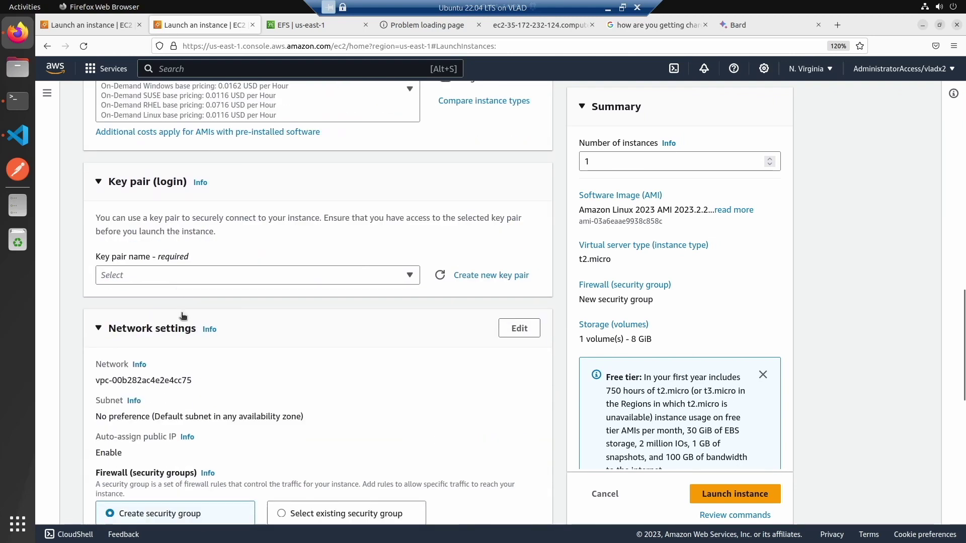
pyautogui.click(199, 263)
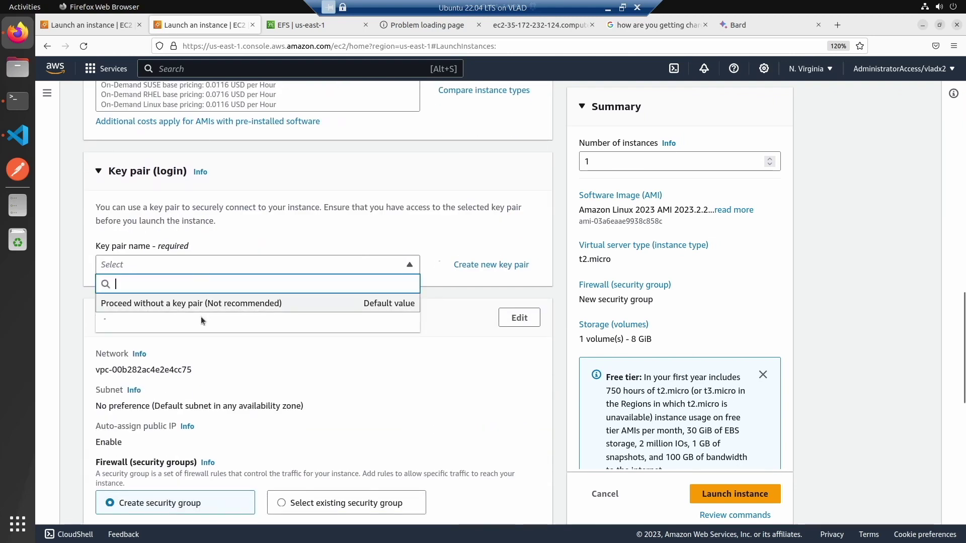
pyautogui.scroll(-3, 166, 353)
pyautogui.click(157, 271)
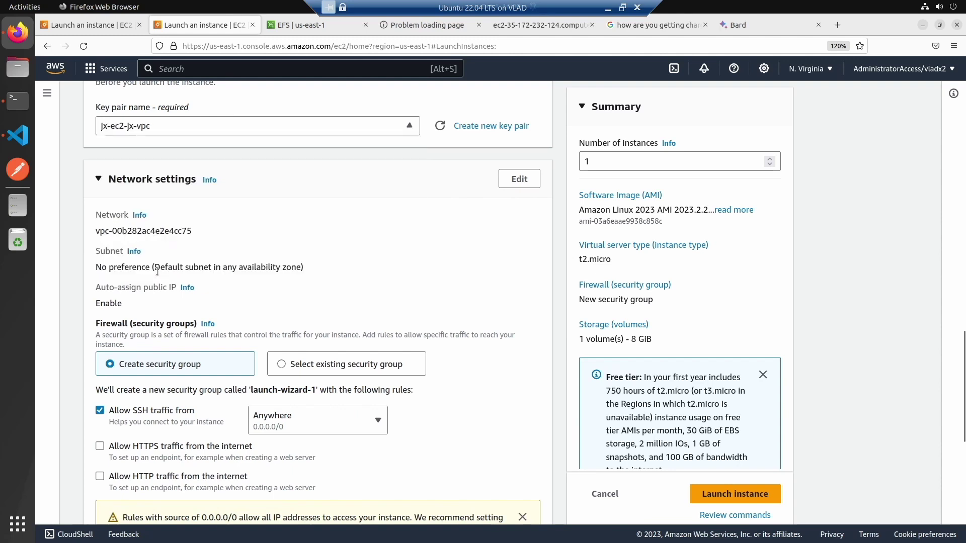
# Step: Edit the network settings to use the VPC jx-vpz-no-nat and the subnet jx-vpz-public-1a
pyautogui.scroll(-3, 225, 293)
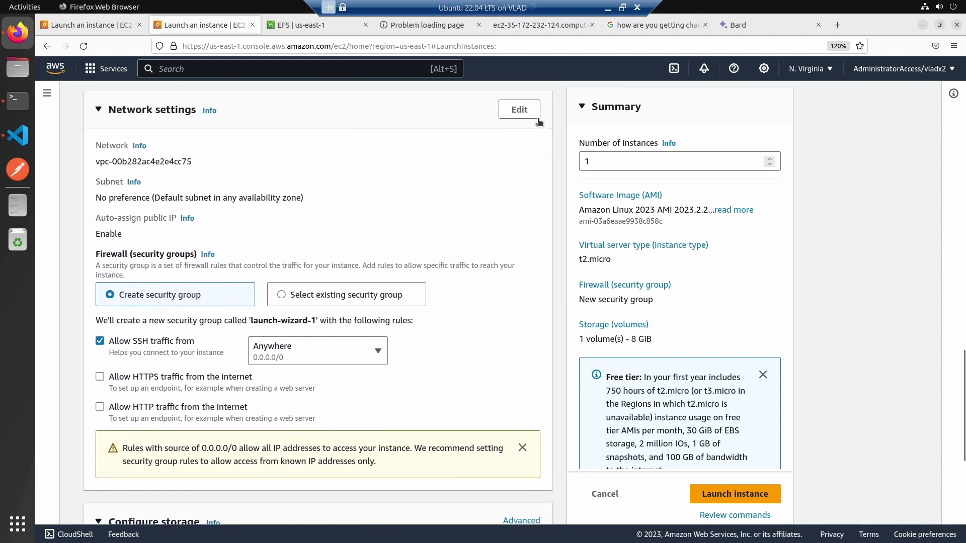
pyautogui.click(519, 110)
pyautogui.click(413, 164)
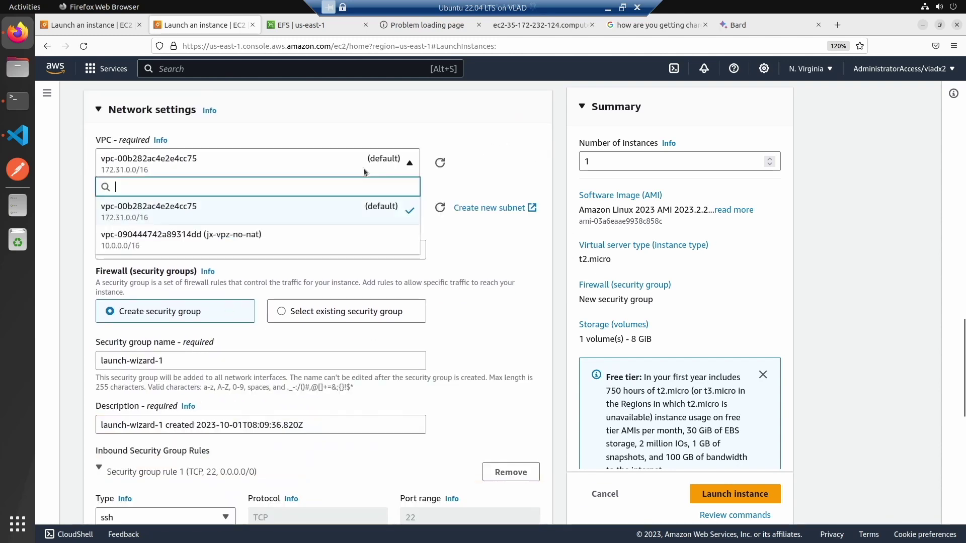
pyautogui.click(261, 239)
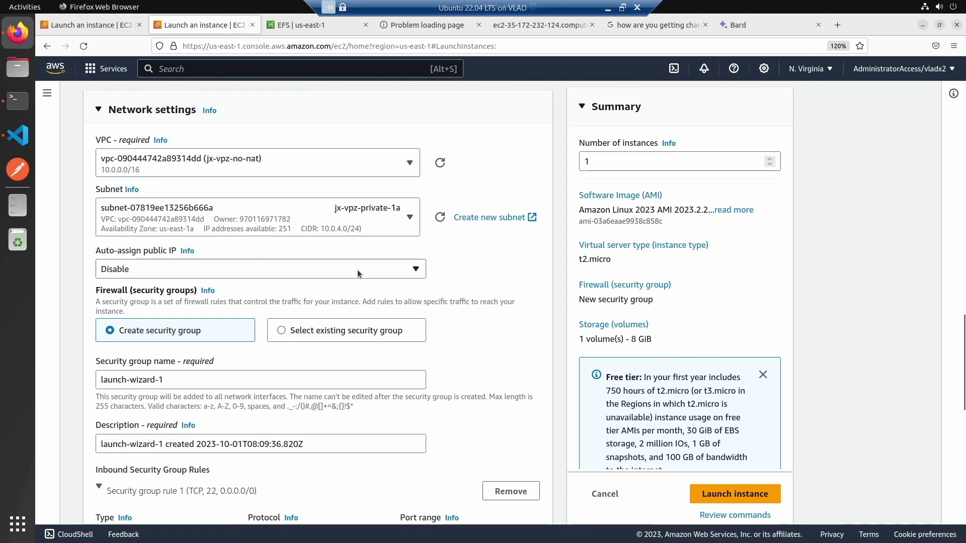
pyautogui.click(360, 222)
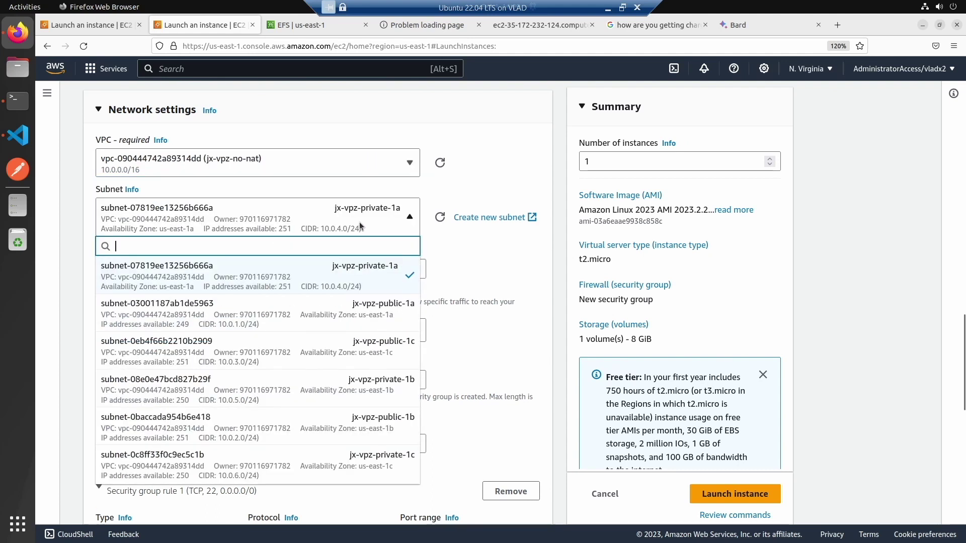
pyautogui.click(351, 308)
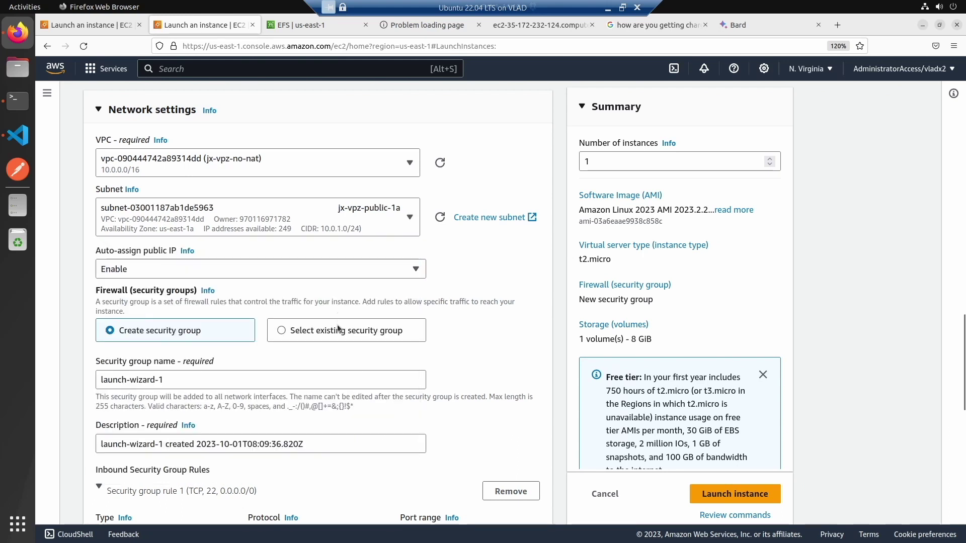
# Step: Switch the firewall to an existing security group and select jx-vpz-security-group
pyautogui.click(312, 331)
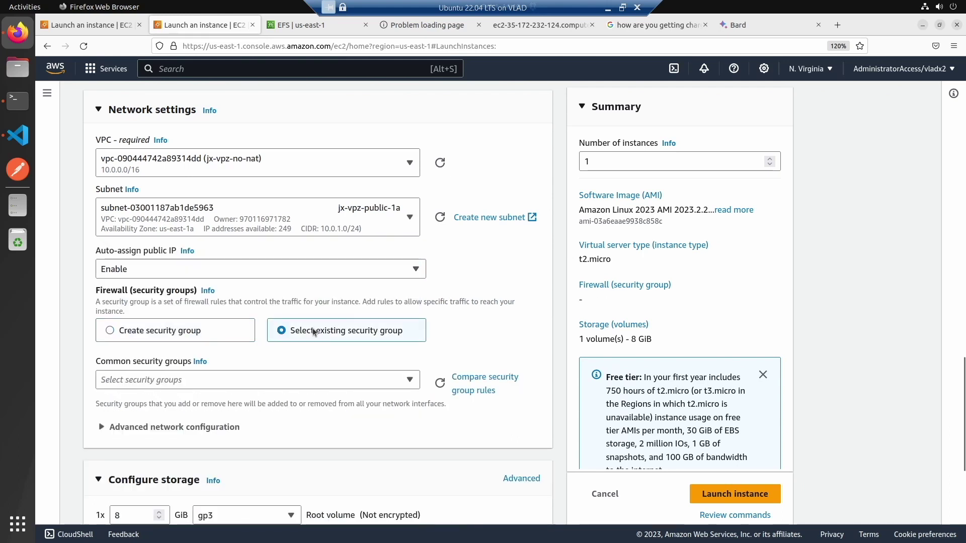
pyautogui.scroll(-5, 312, 328)
pyautogui.click(325, 237)
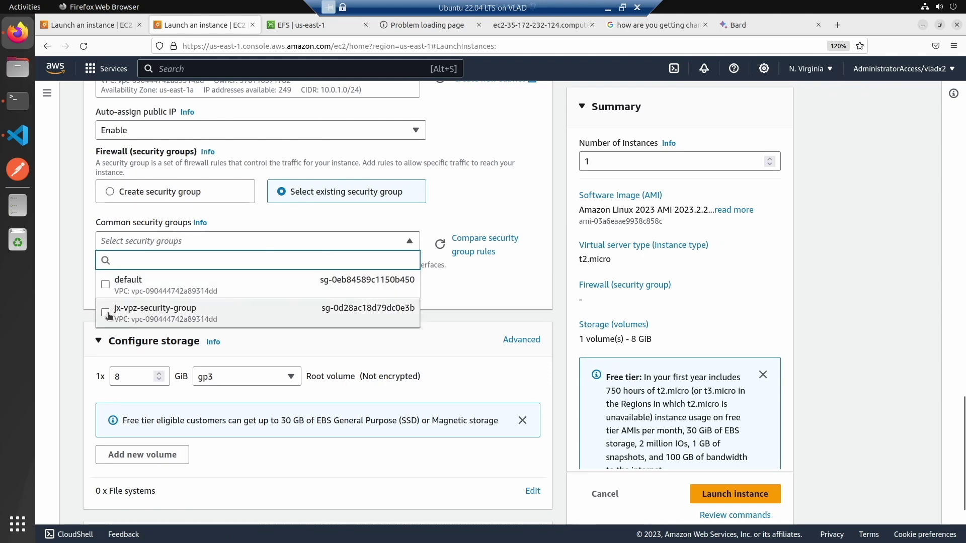
pyautogui.click(106, 313)
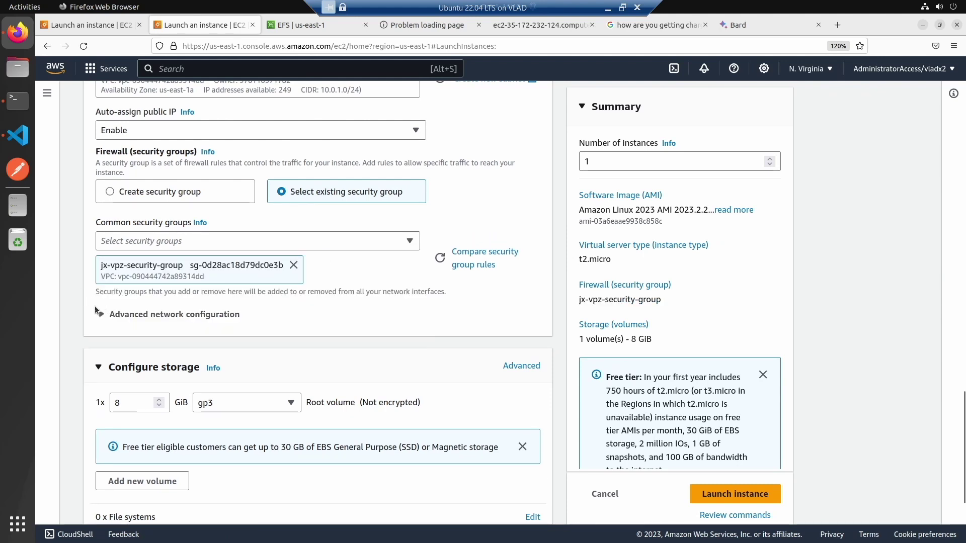
# Step: Expand the advanced details and fill the user data with the script copied from user-data.txt
pyautogui.scroll(3, 88, 324)
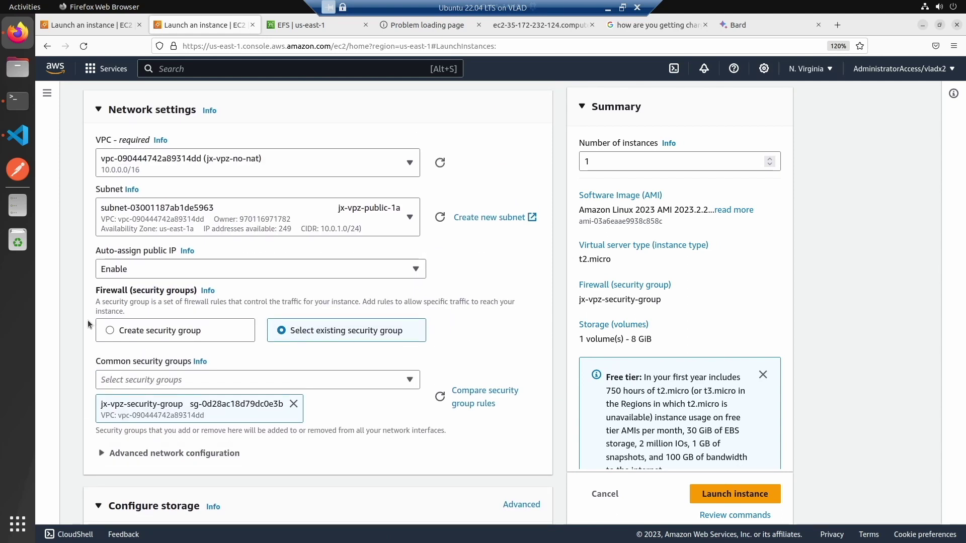
pyautogui.scroll(-5, 88, 324)
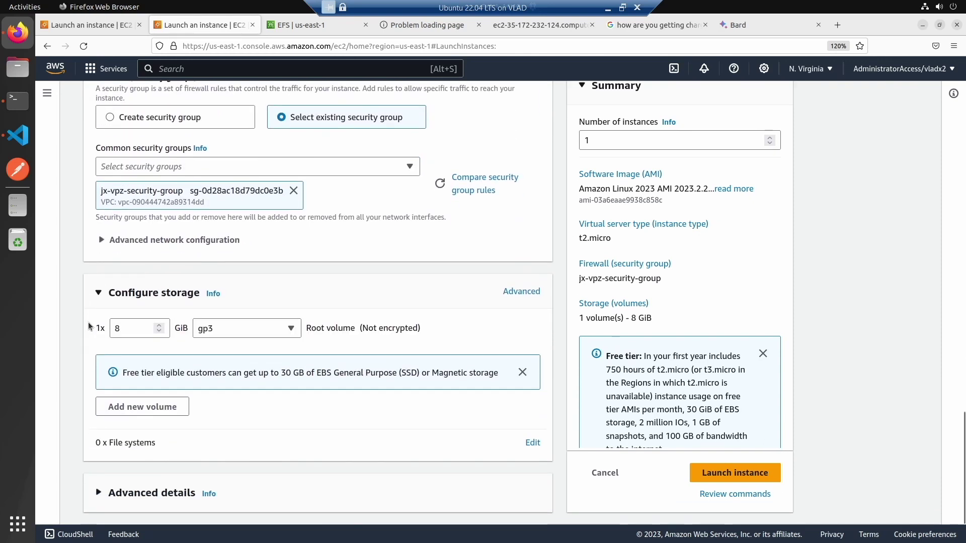
pyautogui.click(112, 494)
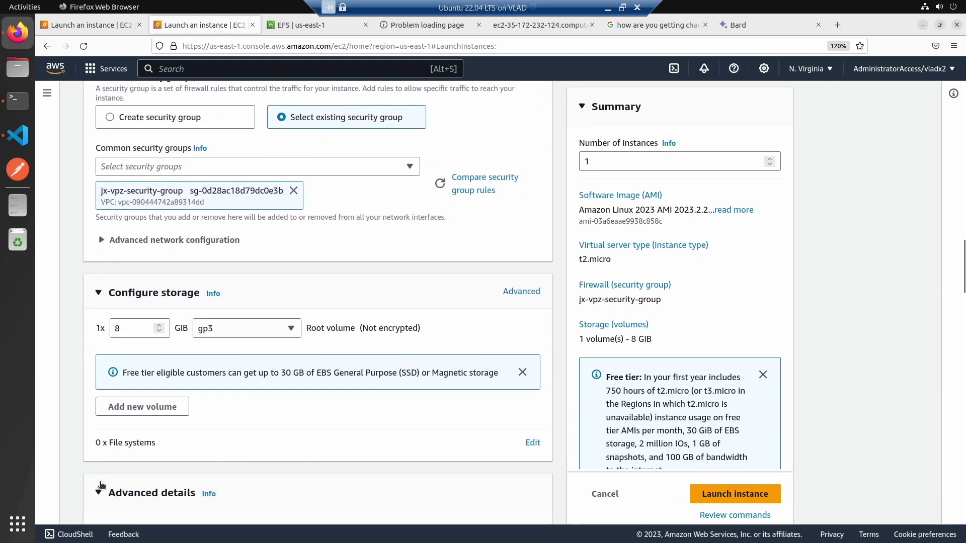
pyautogui.scroll(-15, 96, 437)
pyautogui.scroll(-15, 87, 400)
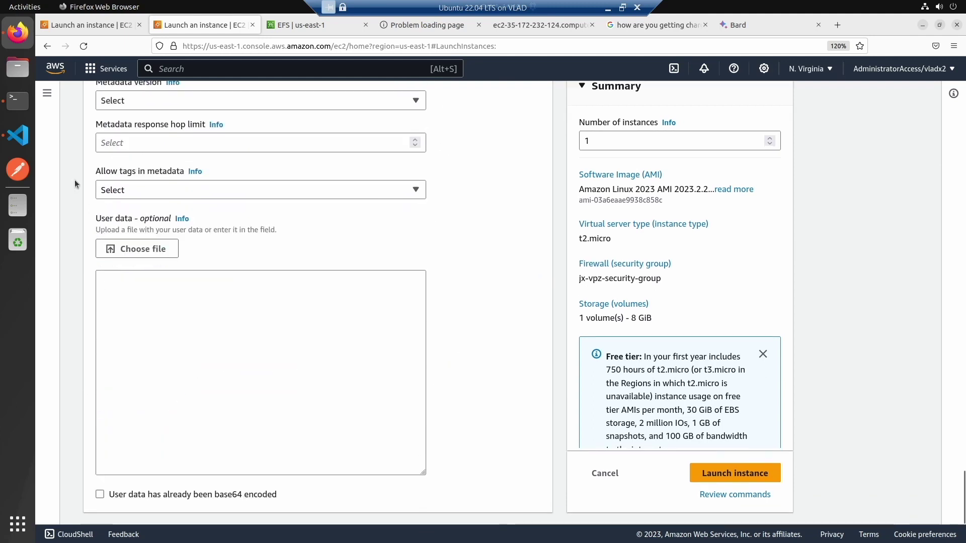
pyautogui.click(18, 134)
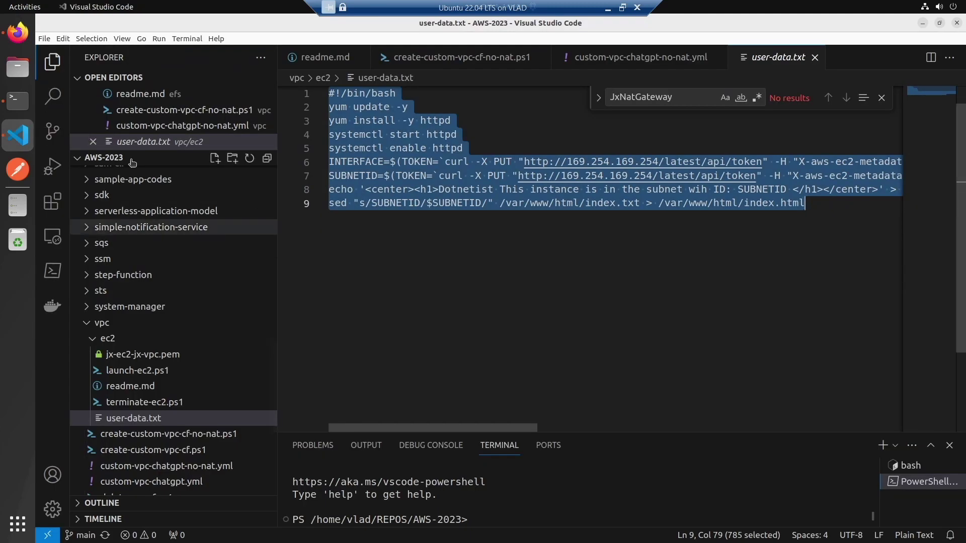
pyautogui.hotkey('alt', 'Tab')
pyautogui.click(265, 382)
pyautogui.hotkey('ctrl', 'v')
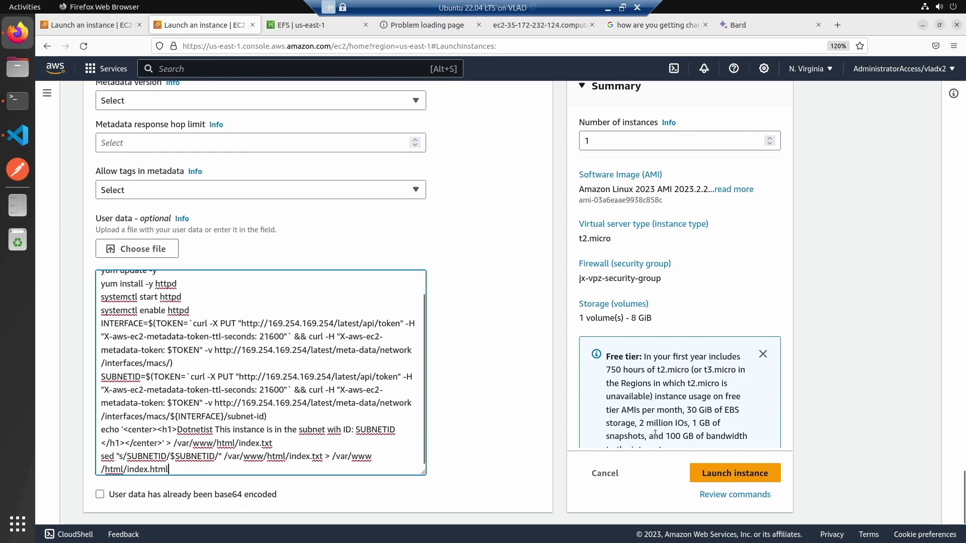
# Step: Launch the instance, open the details page of jx-vpz-efs2 and refresh its summary
pyautogui.click(727, 476)
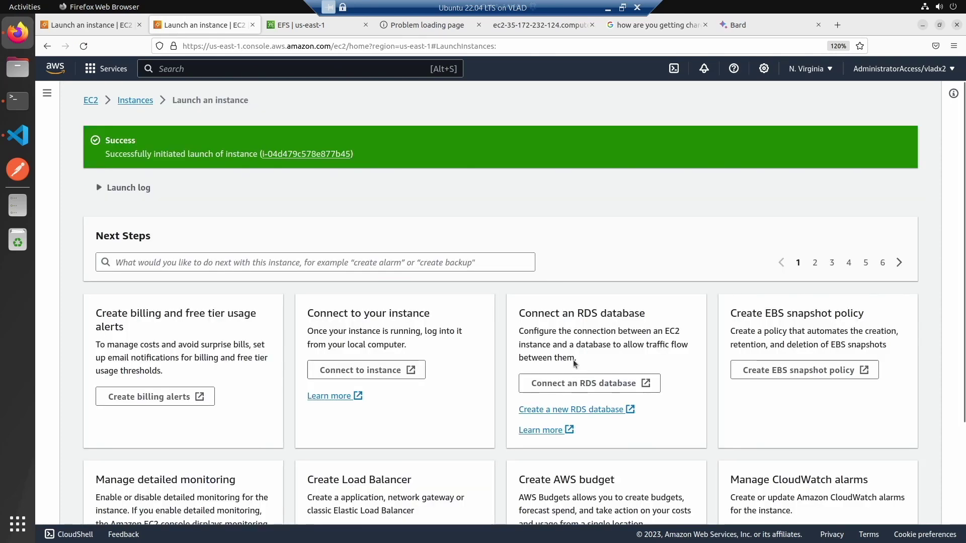
pyautogui.click(298, 155)
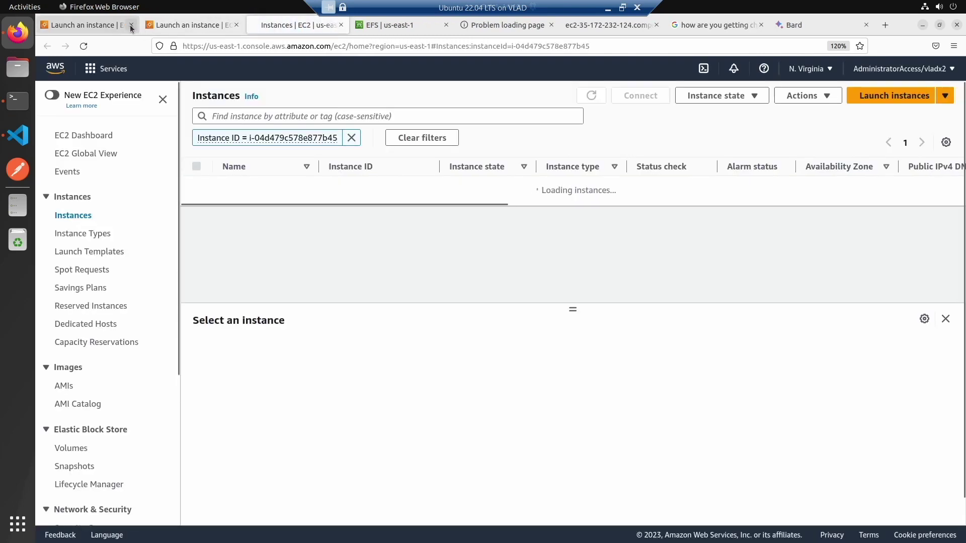
pyautogui.click(131, 25)
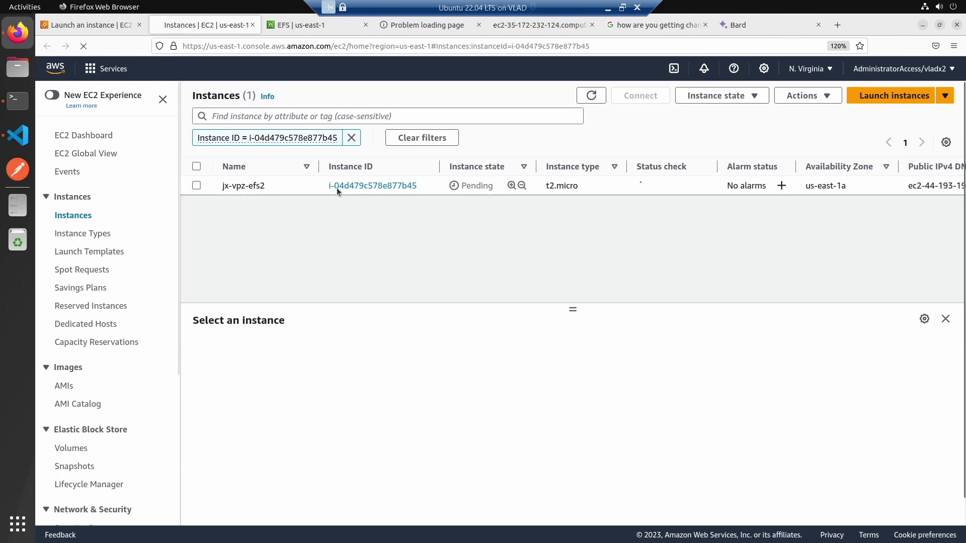
pyautogui.click(356, 186)
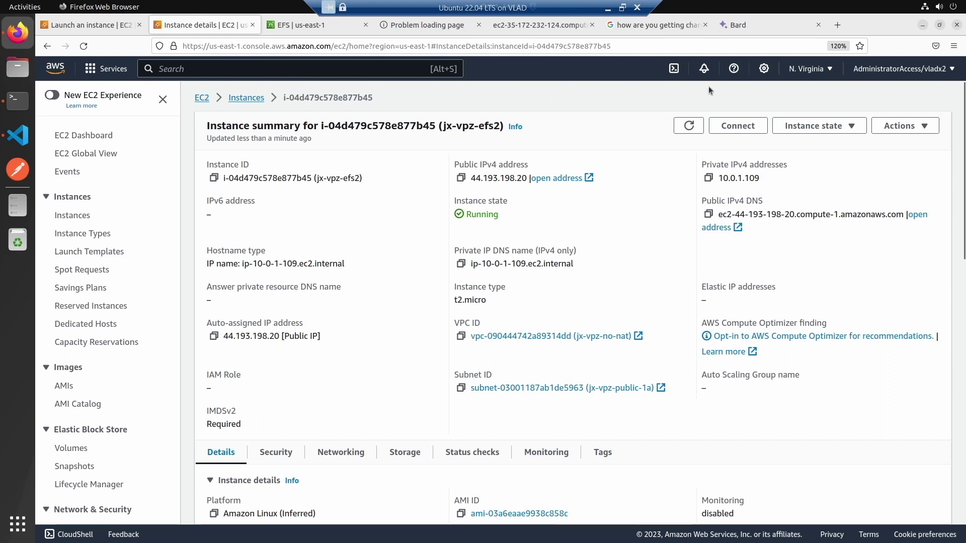
pyautogui.click(689, 126)
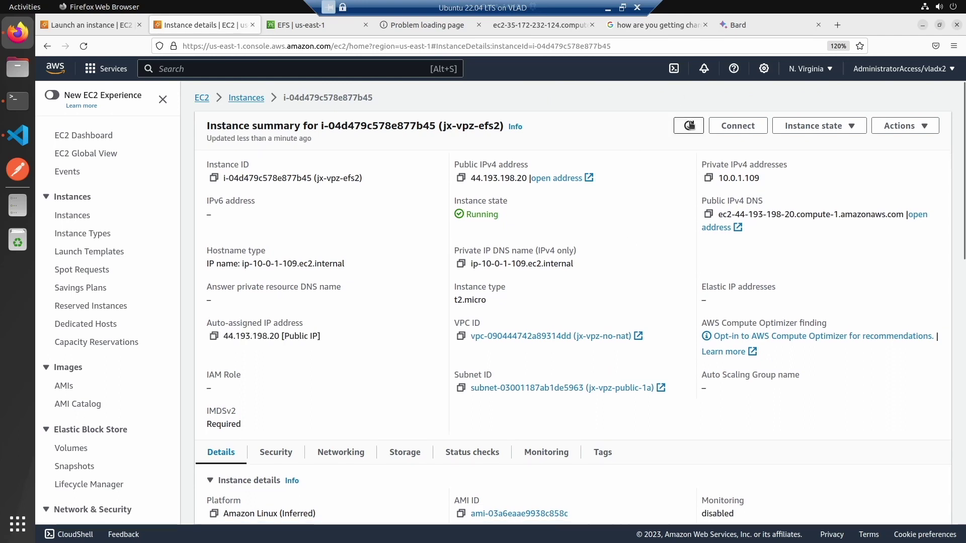
pyautogui.click(689, 125)
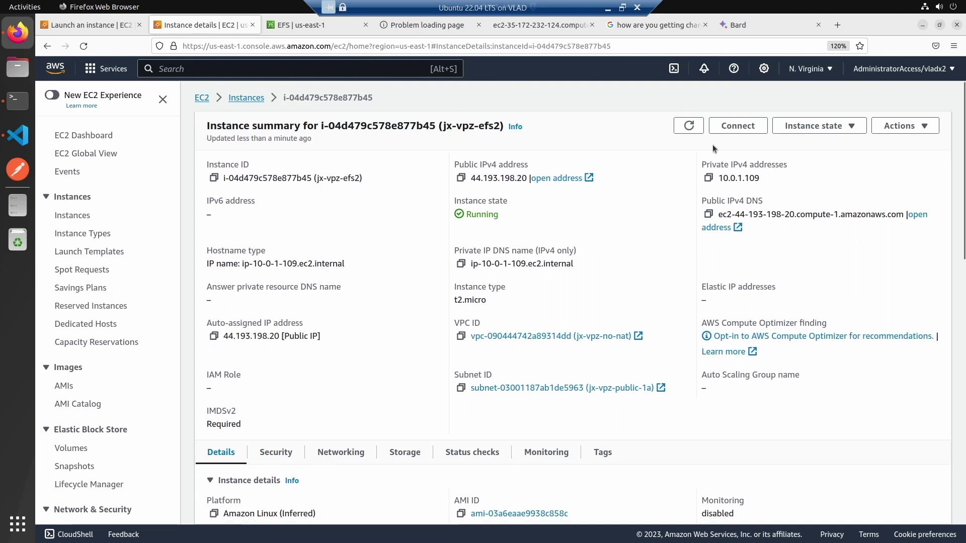
# Step: Connect to jx-vpz-efs2 through EC2 Instance Connect with the user name ec2-user
pyautogui.click(736, 126)
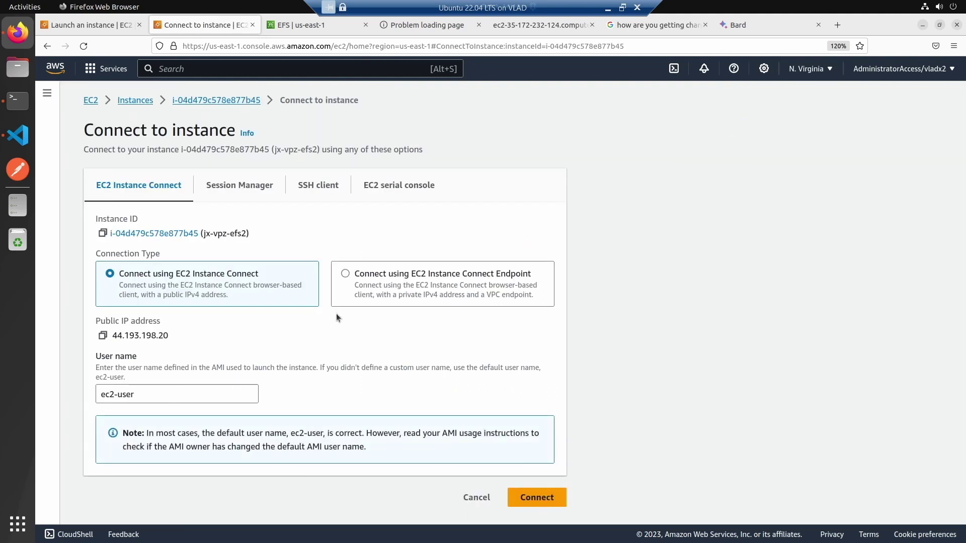
pyautogui.click(521, 497)
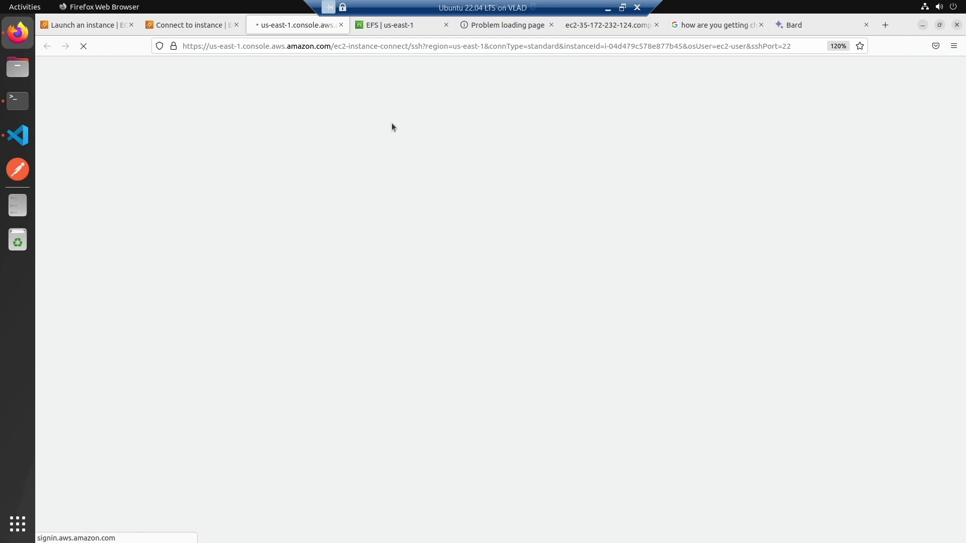
pyautogui.click(498, 25)
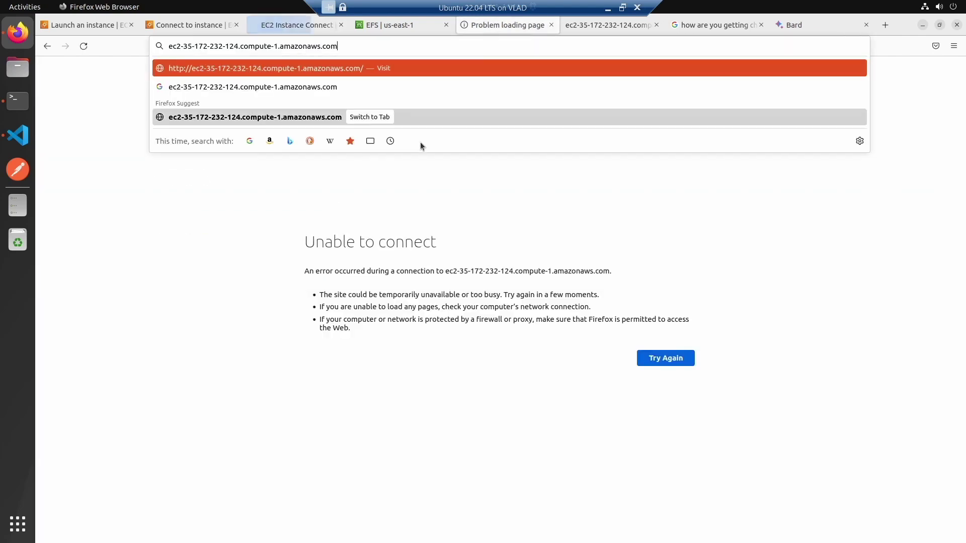
pyautogui.click(120, 140)
pyautogui.click(294, 25)
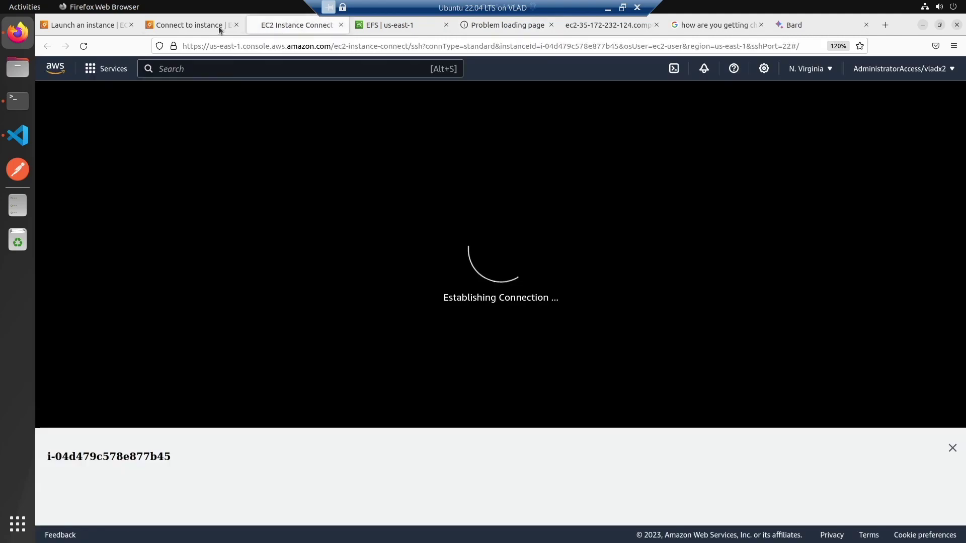
# Step: Reopen the details page of jx-vpz-efs2 in a separate tab from the launch confirmation
pyautogui.click(175, 20)
pyautogui.click(93, 25)
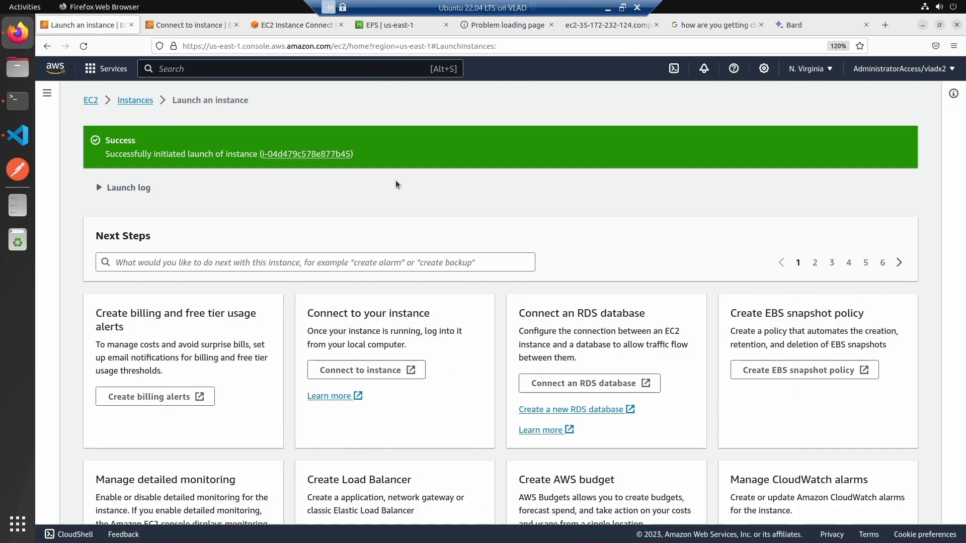
pyautogui.click(304, 153)
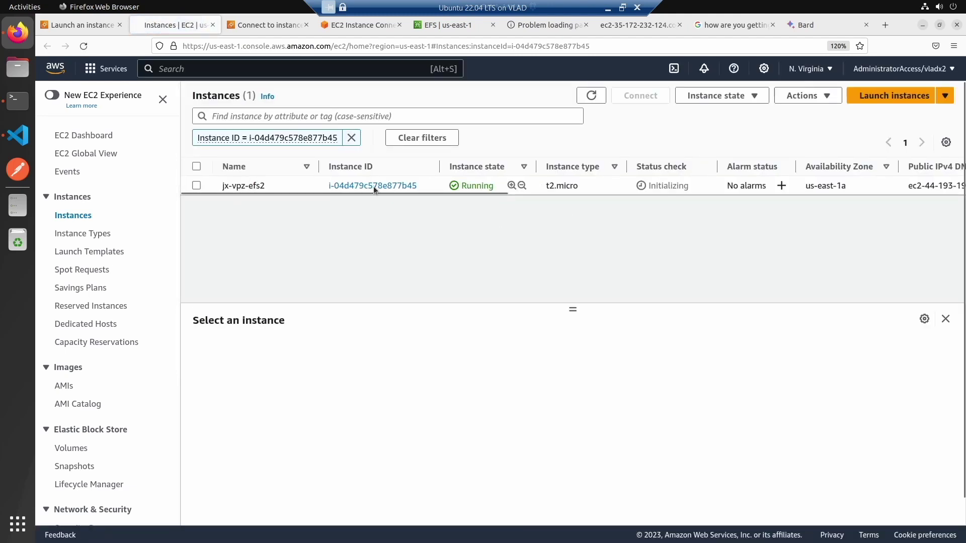
pyautogui.click(374, 186)
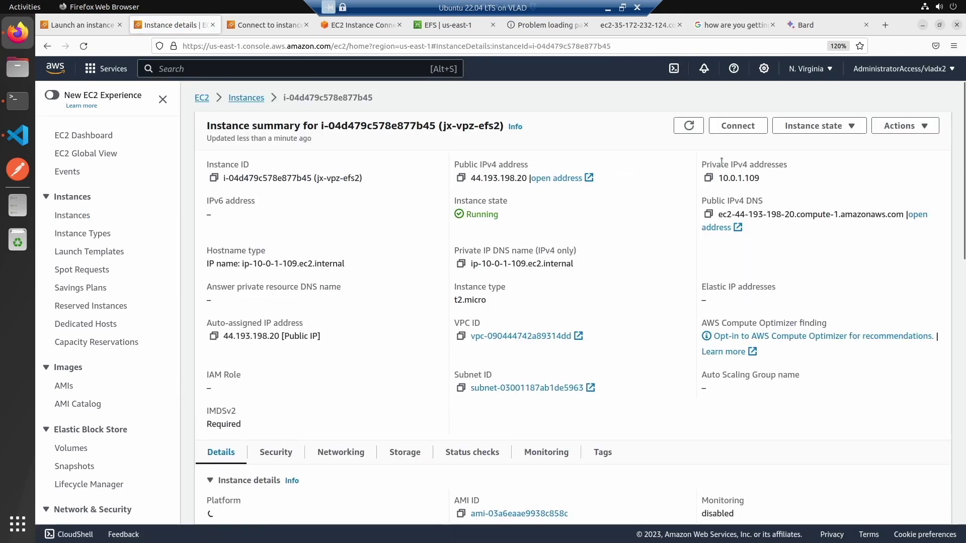
# Step: Open the instance's public IPv4 DNS address in a new tab and load it over http instead of https
pyautogui.rightClick(720, 228)
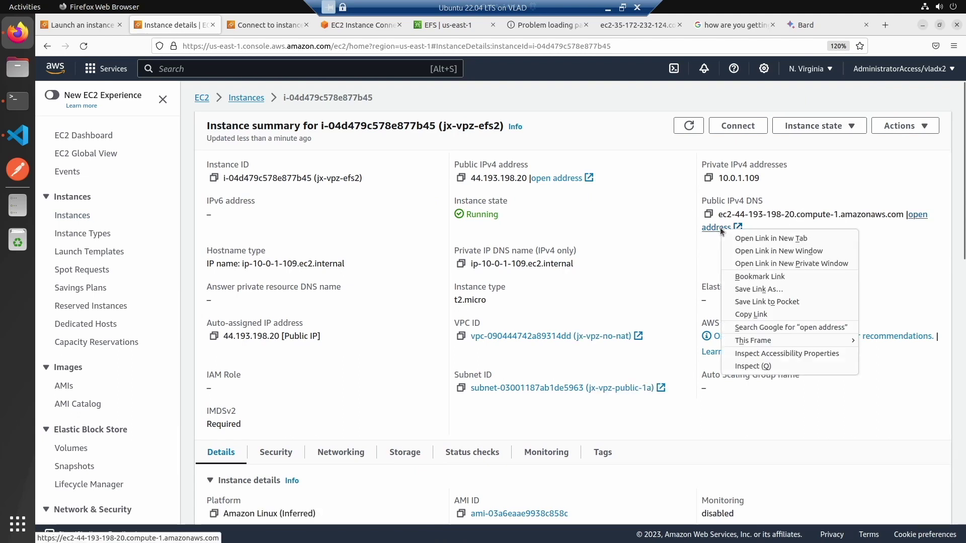
pyautogui.click(756, 239)
pyautogui.click(248, 25)
pyautogui.click(225, 46)
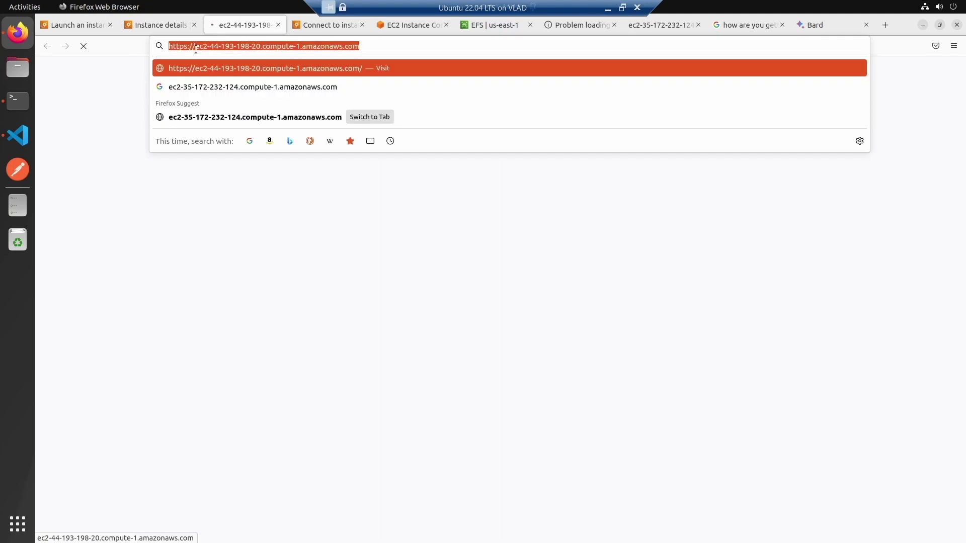
pyautogui.click(184, 46)
pyautogui.press('Delete')
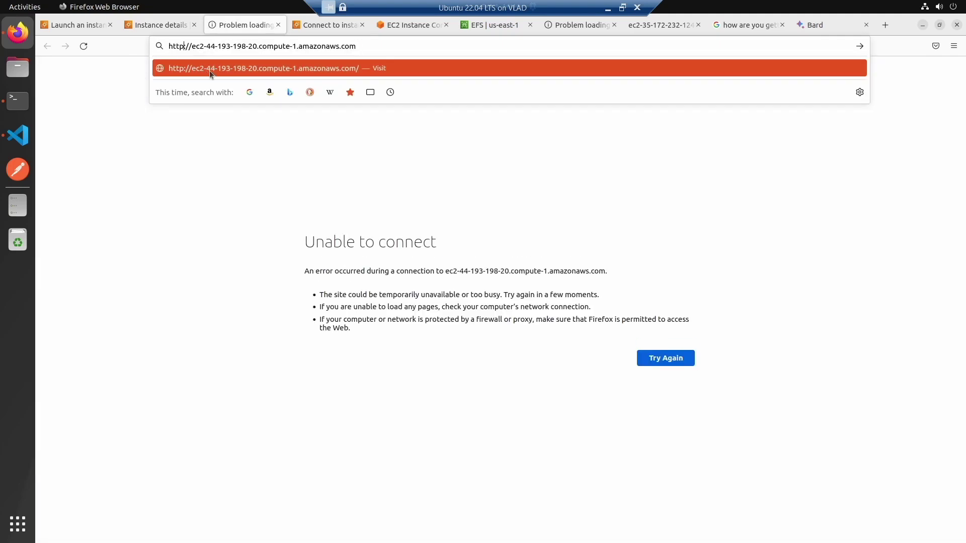
pyautogui.press('Return')
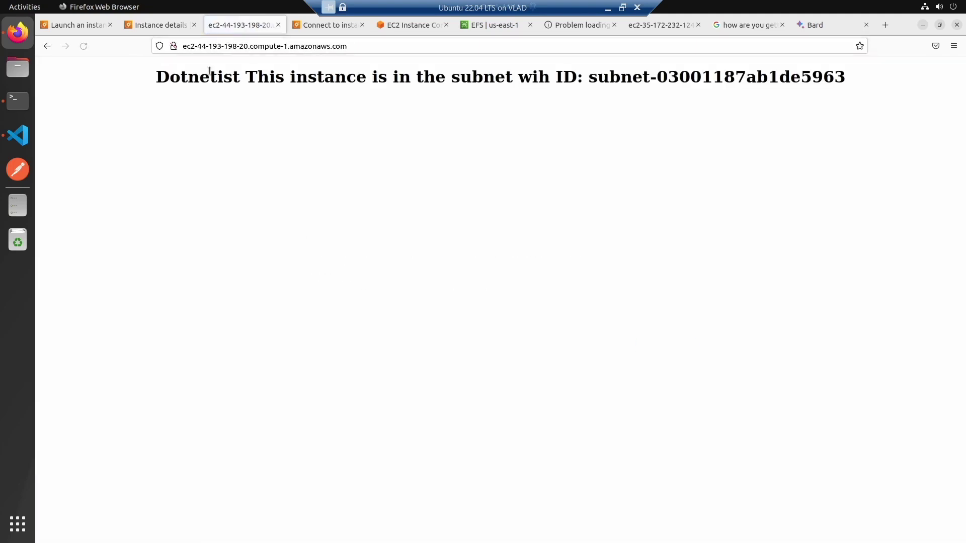
# Step: Return to the EC2 Instance Connect terminal session of jx-vpz-efs2
pyautogui.click(321, 32)
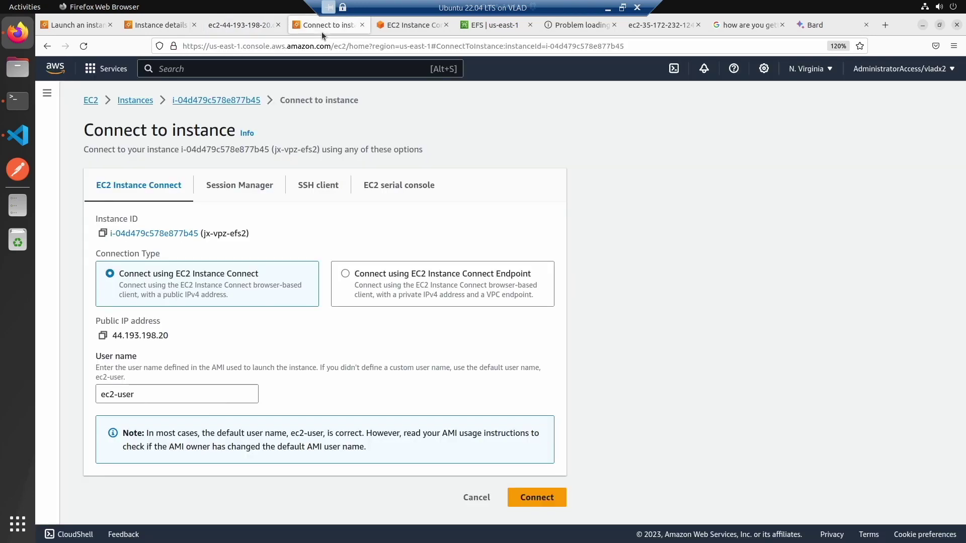
pyautogui.click(484, 28)
pyautogui.click(414, 29)
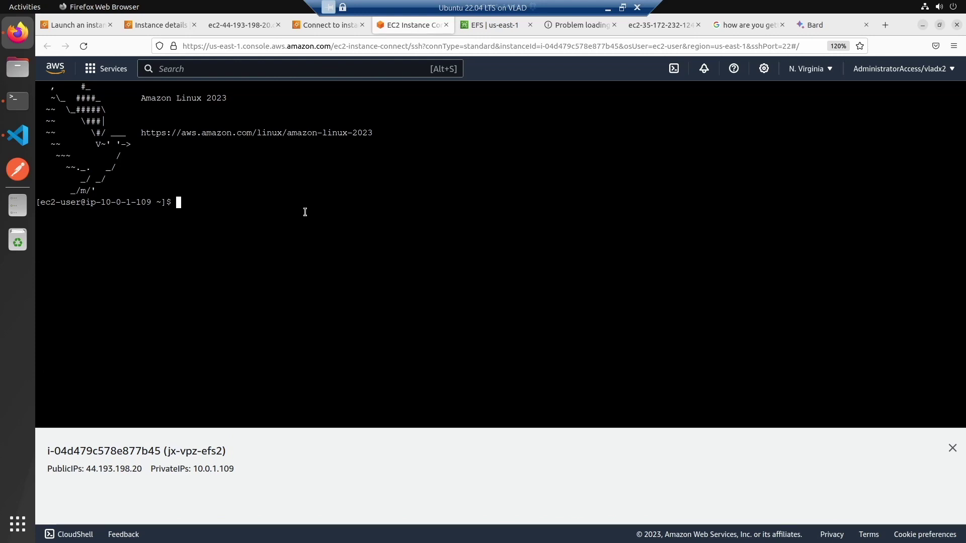
pyautogui.write('s')
pyautogui.press('BackSpace')
# Step: Switch to Visual Studio Code and open amazon-efs-commands.md from the aws-code/Amazon EFS folder
pyautogui.click(18, 132)
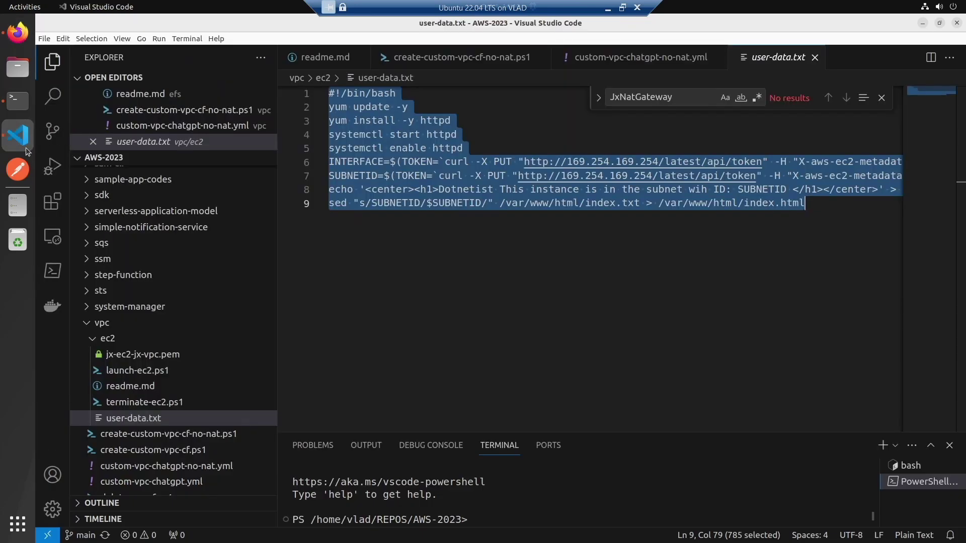
pyautogui.scroll(10, 173, 300)
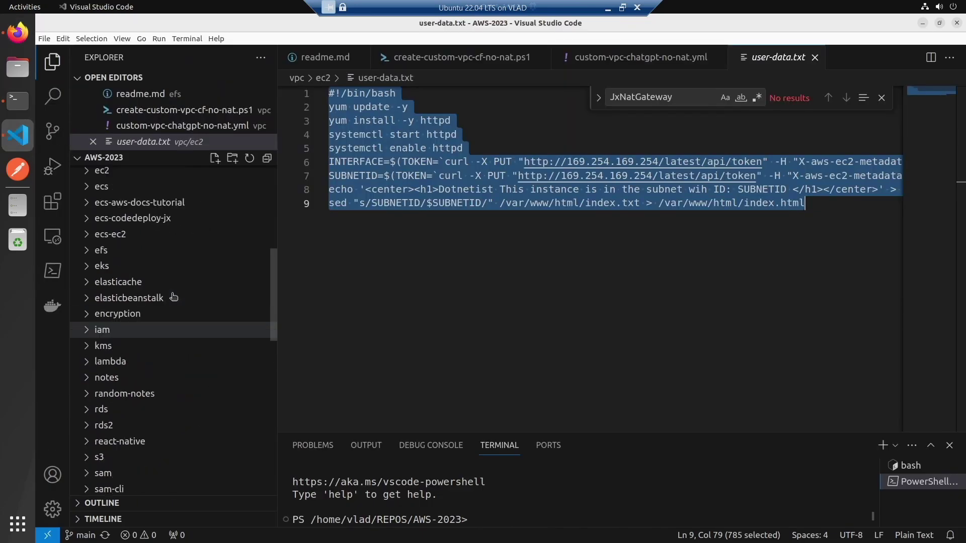
pyautogui.scroll(5, 158, 264)
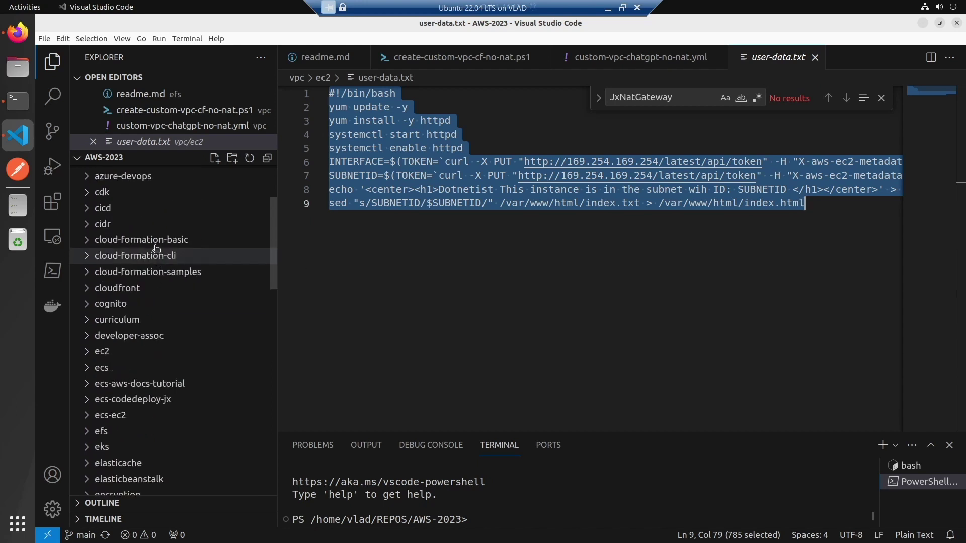
pyautogui.click(144, 270)
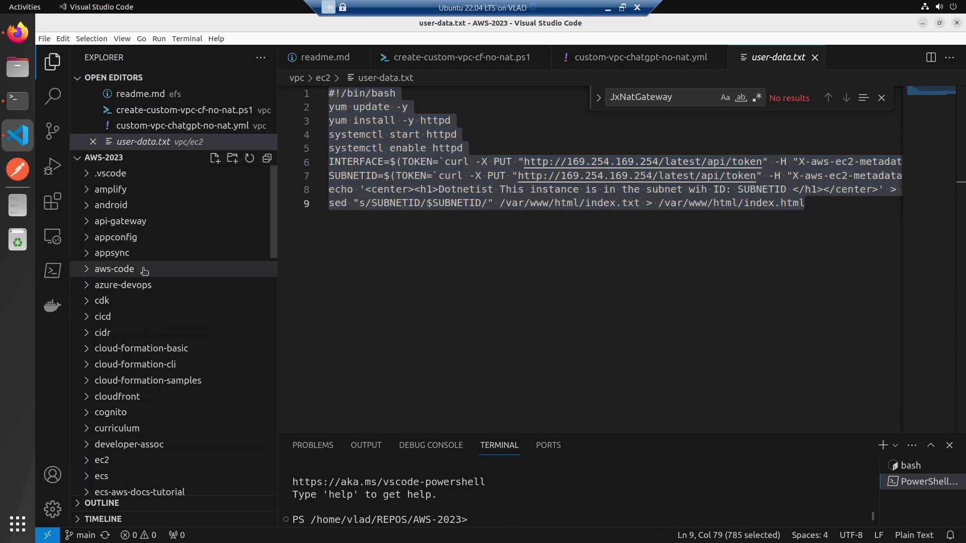
pyautogui.click(152, 353)
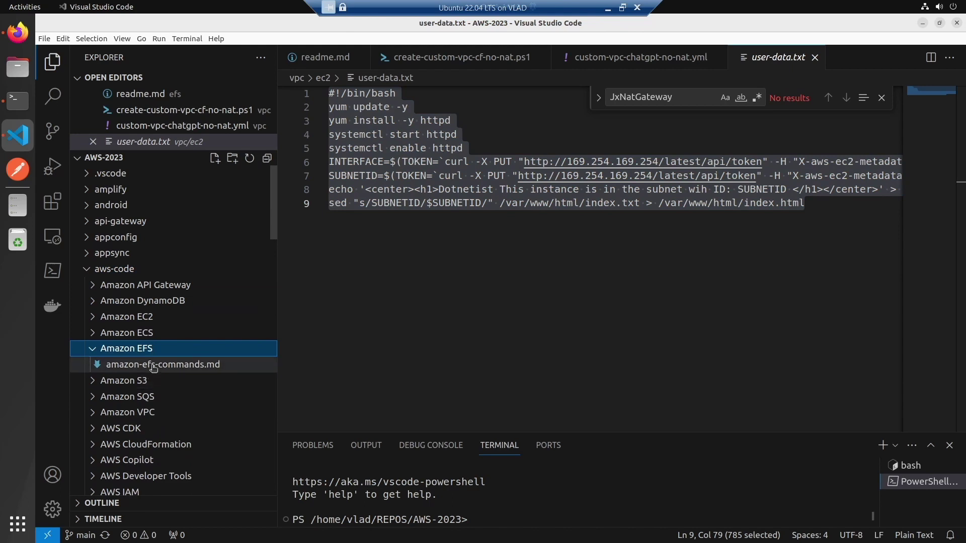
pyautogui.click(151, 364)
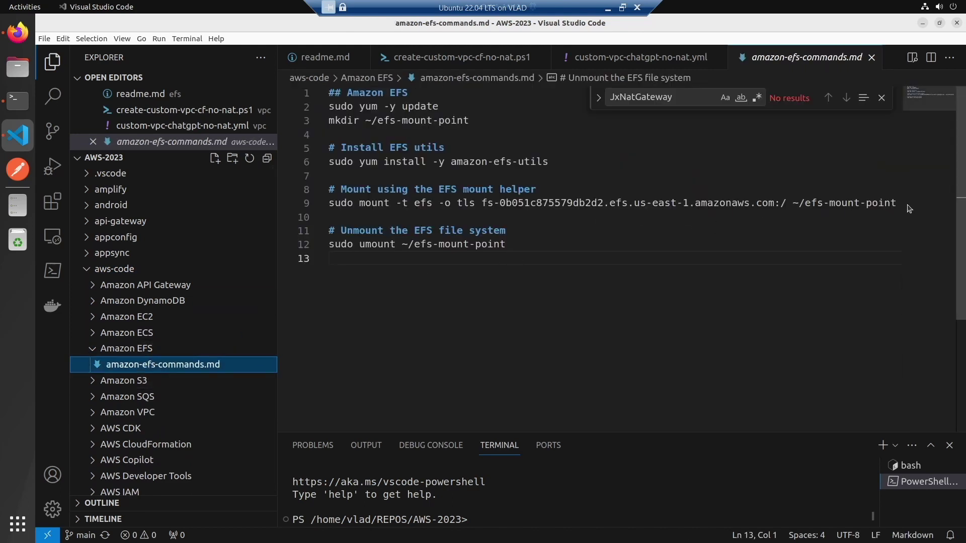
# Step: Switch back to Firefox and open the details of the jx-efs file system from the EFS file systems list
pyautogui.click(18, 32)
pyautogui.click(477, 26)
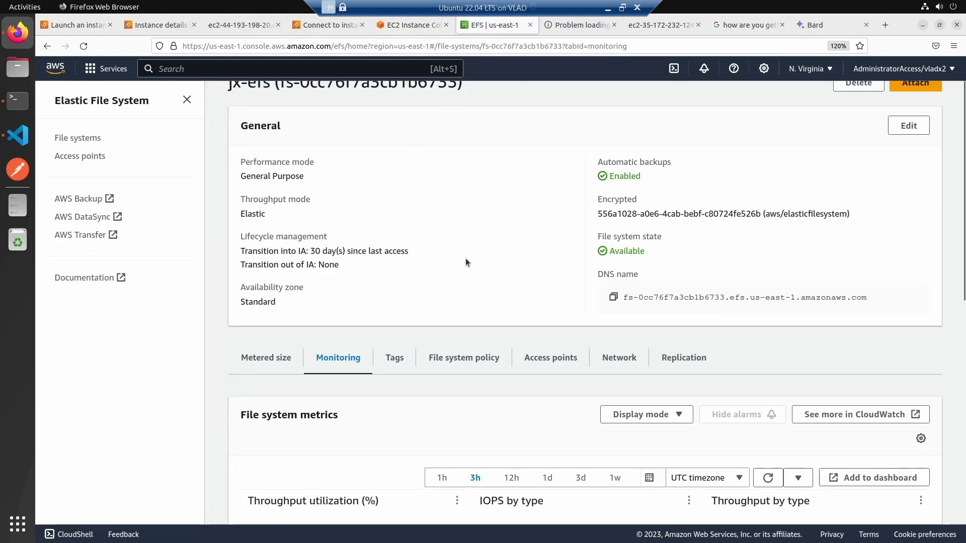
pyautogui.click(77, 141)
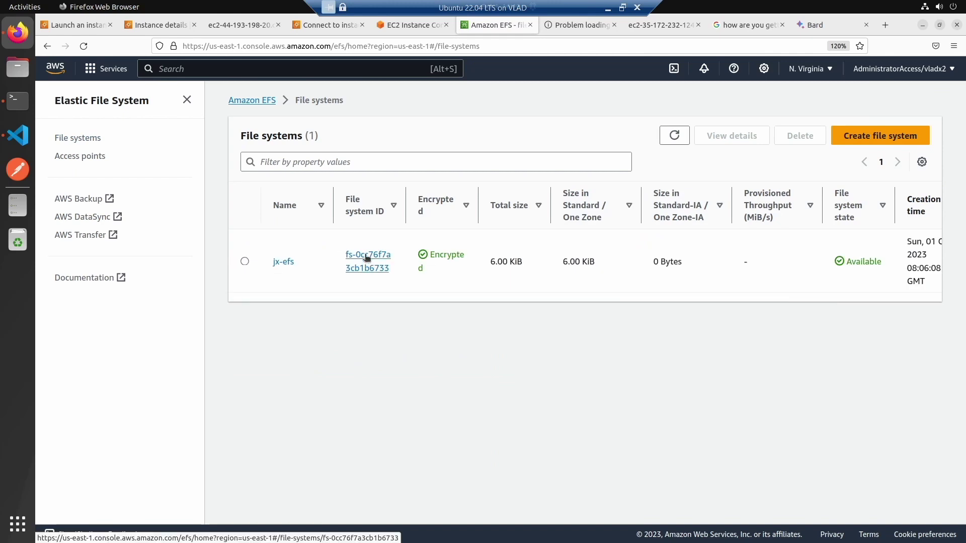
pyautogui.click(366, 258)
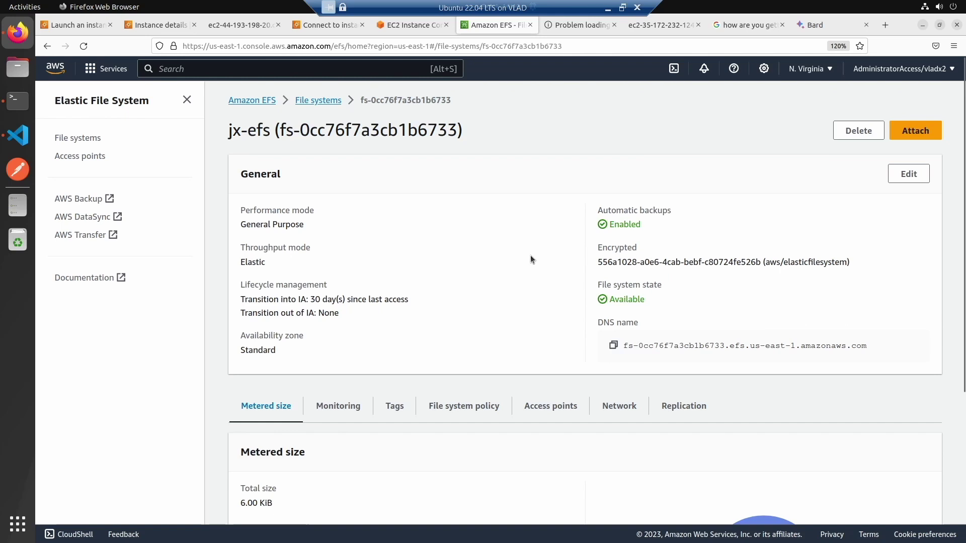
pyautogui.scroll(-3, 532, 260)
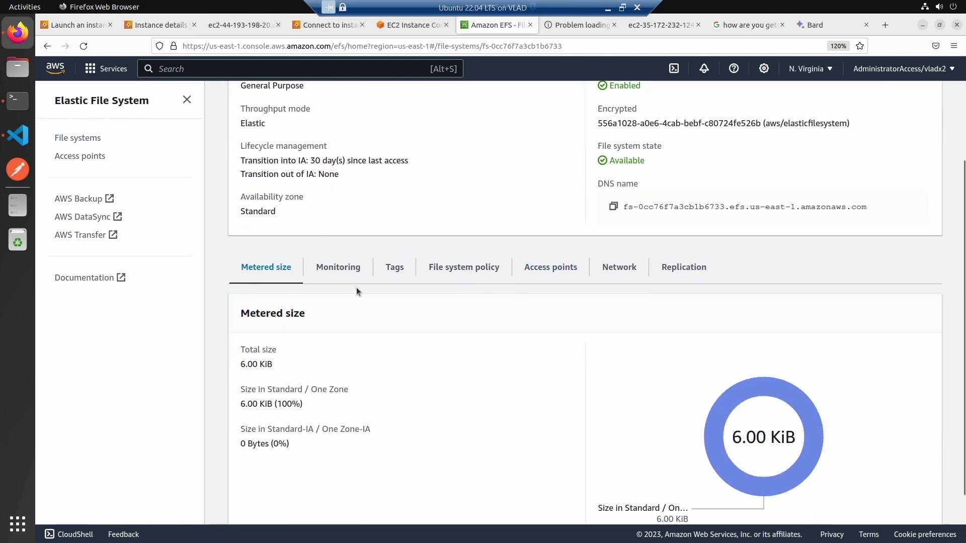
# Step: Copy the DNS name of jx-efs, then switch to Visual Studio Code and keep amazon-efs-commands.md open permanently
pyautogui.scroll(3, 355, 289)
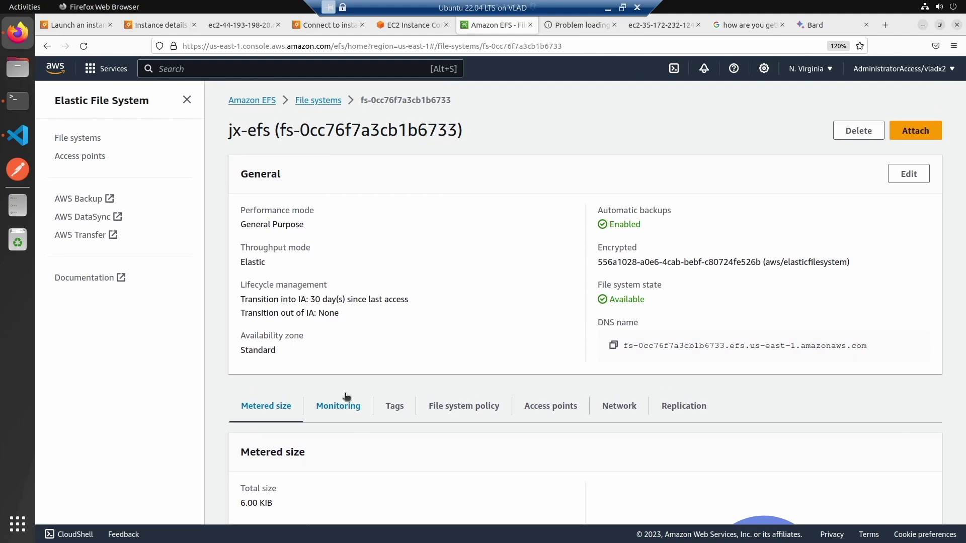
pyautogui.click(613, 346)
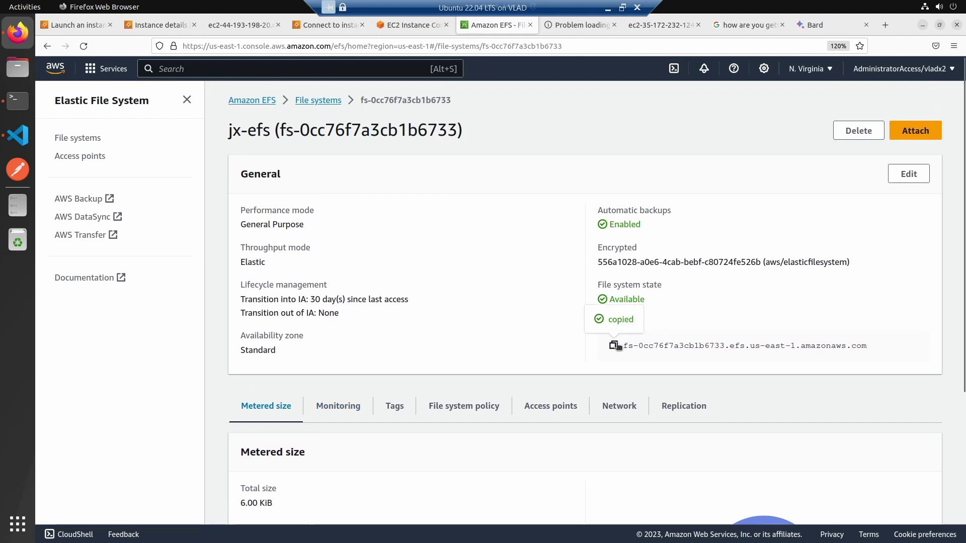
pyautogui.click(5, 132)
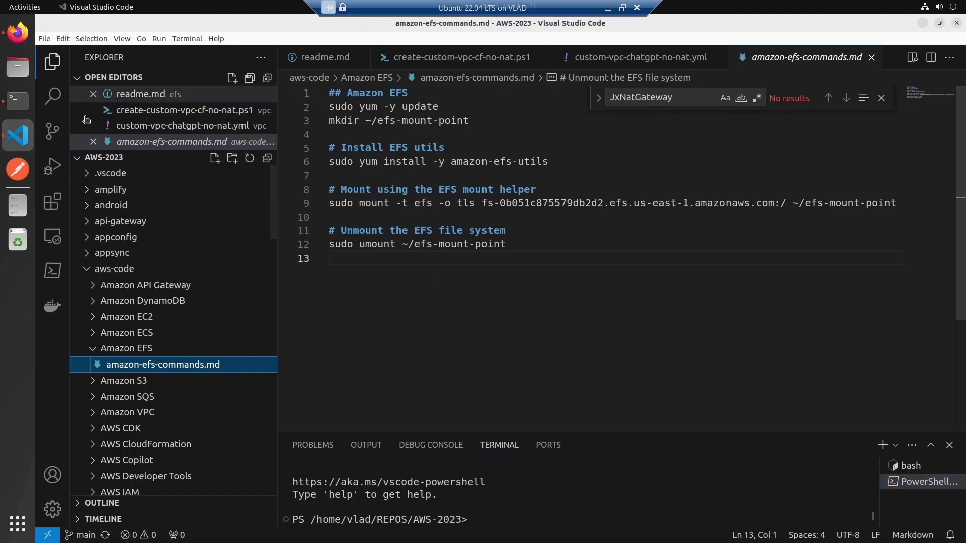
pyautogui.doubleClick(784, 57)
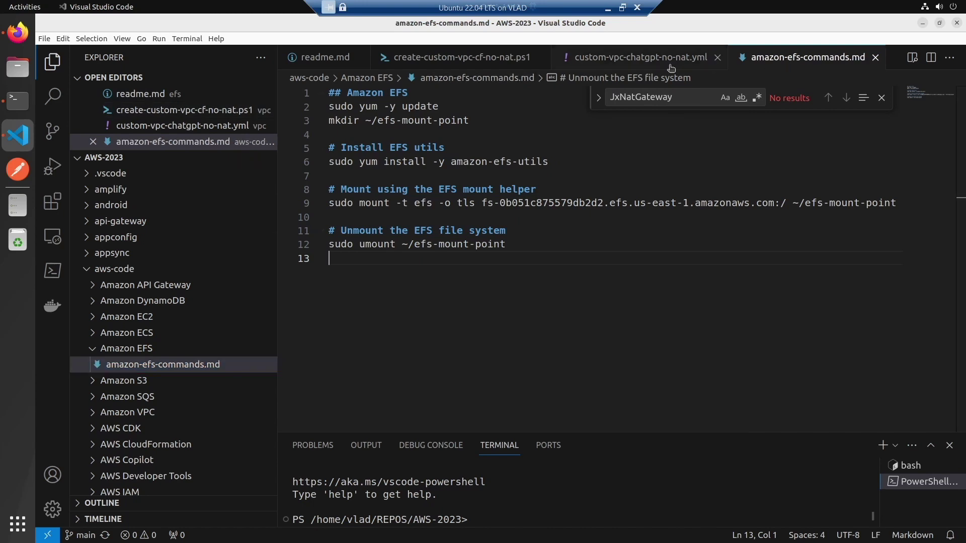
# Step: Create a folder named efs inside the project's vpc folder
pyautogui.click(477, 59)
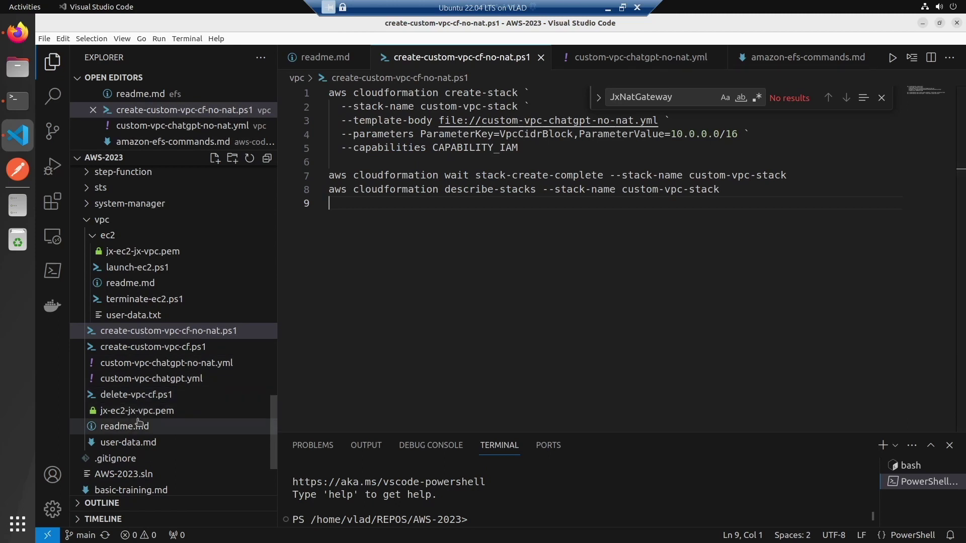
pyautogui.click(120, 220)
pyautogui.scroll(6, 145, 322)
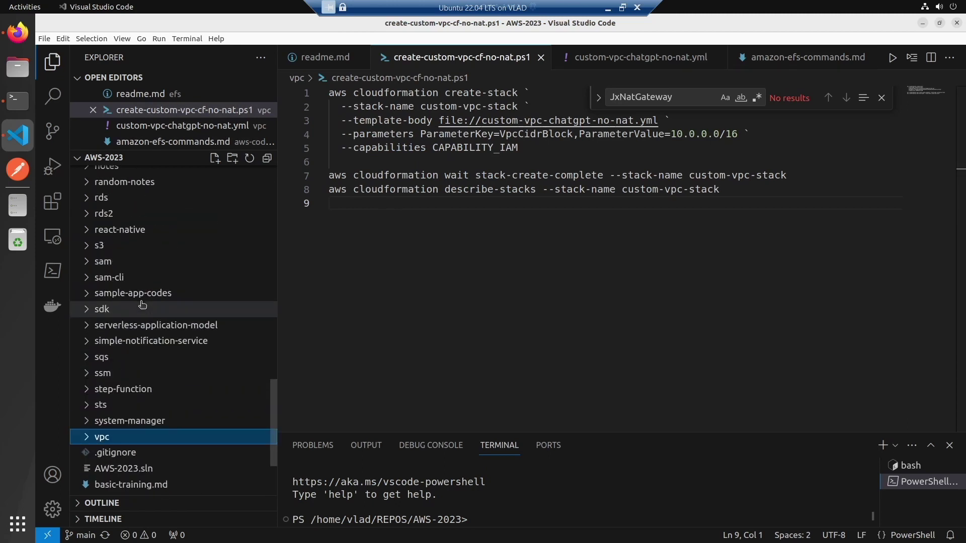
pyautogui.scroll(-4, 143, 304)
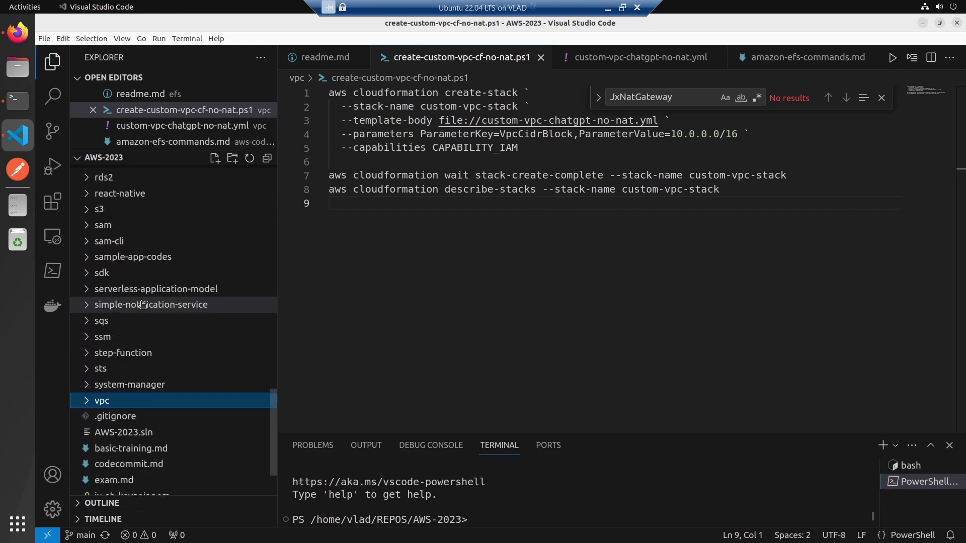
pyautogui.click(114, 407)
pyautogui.click(114, 410)
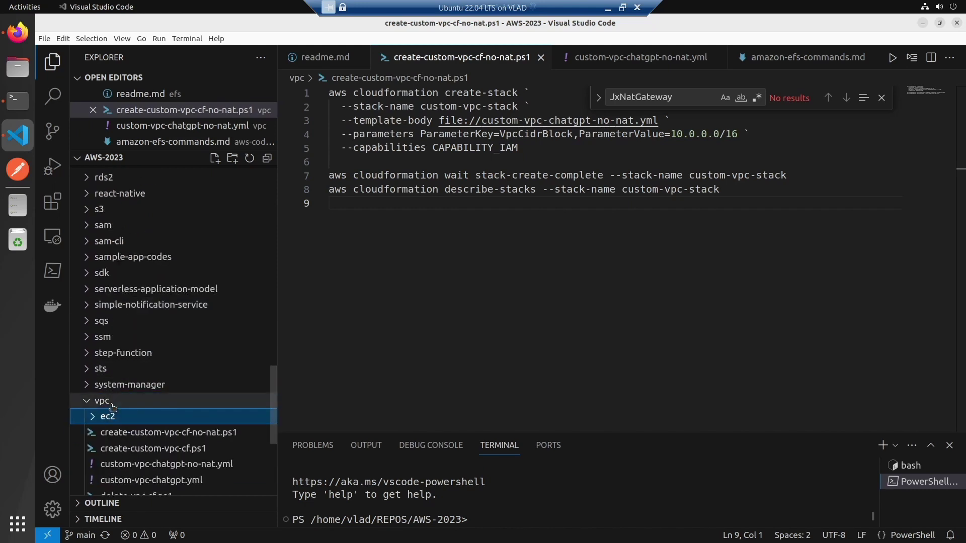
pyautogui.click(114, 406)
pyautogui.click(112, 406)
pyautogui.rightClick(113, 406)
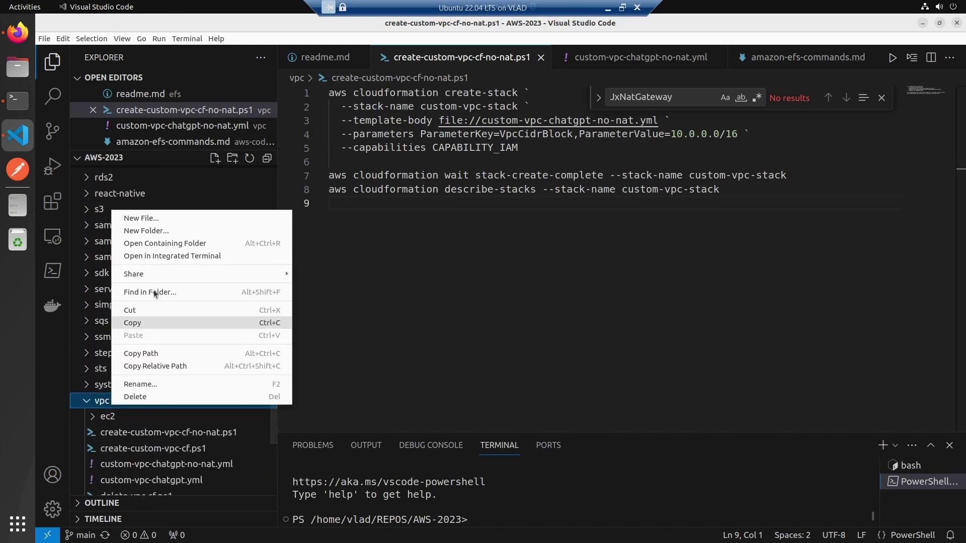
pyautogui.click(165, 236)
pyautogui.write('efs')
pyautogui.press('Return')
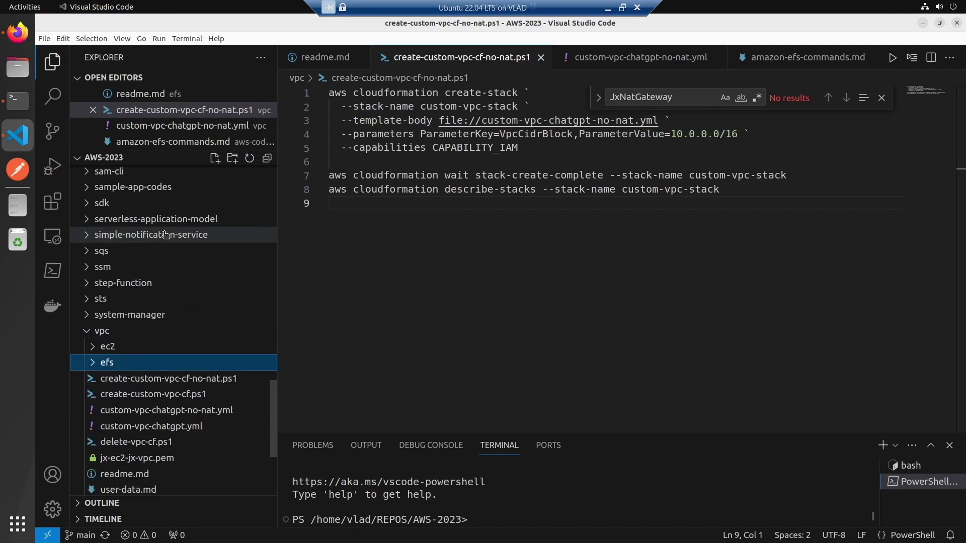
# Step: Create a file named notes.md in the vpc/efs folder
pyautogui.rightClick(128, 370)
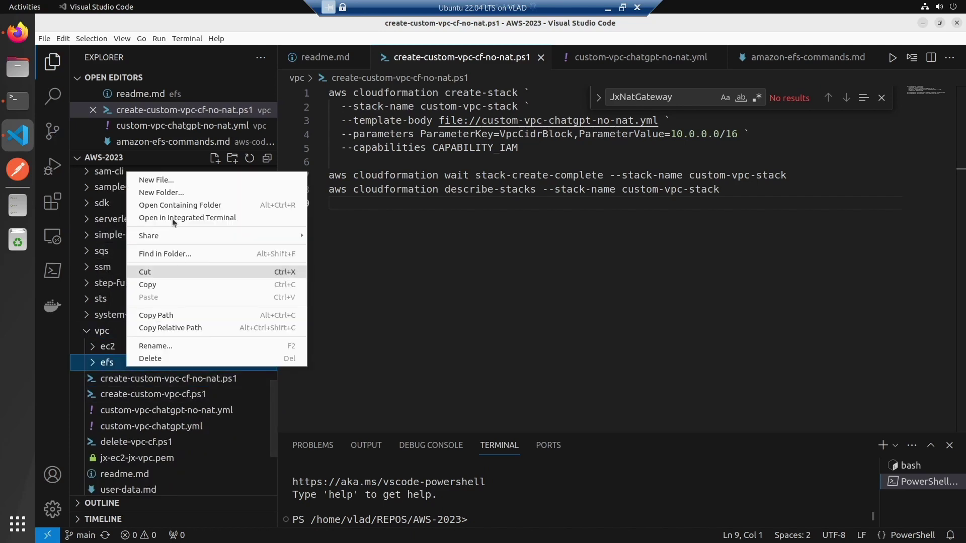
pyautogui.click(180, 183)
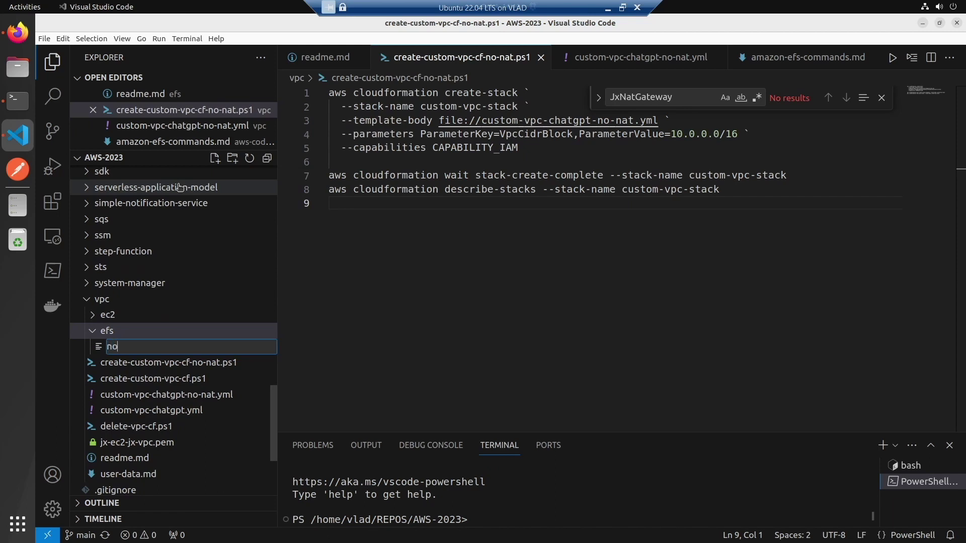
pyautogui.write('notes.md')
pyautogui.press('Return')
# Step: Add a fenced code block containing fs-0cc76f7a3cb1b6733.efs.us-east-1.amazonaws.com to notes.md and save the file
pyautogui.write('``')
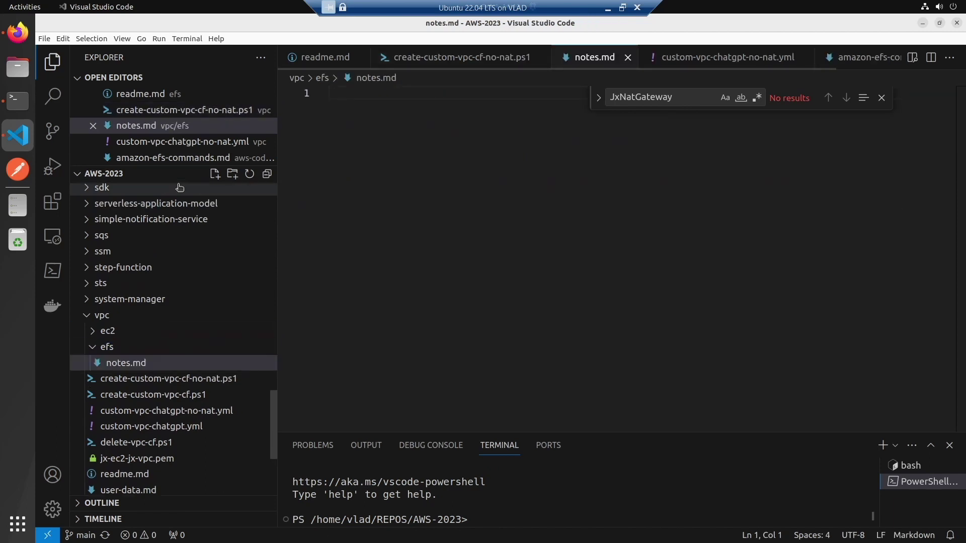
pyautogui.write('`')
pyautogui.press('Return')
pyautogui.press('Return')
pyautogui.press('Up')
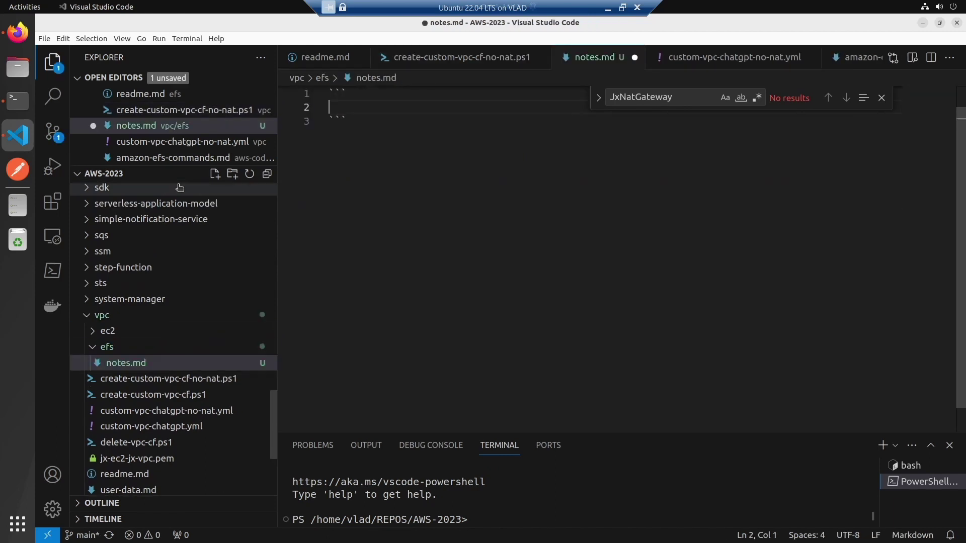
pyautogui.write('fs-0cc76f7a3cb1b6733.efs.us-east-1.amazonaws.com')
pyautogui.hotkey('ctrl', 's')
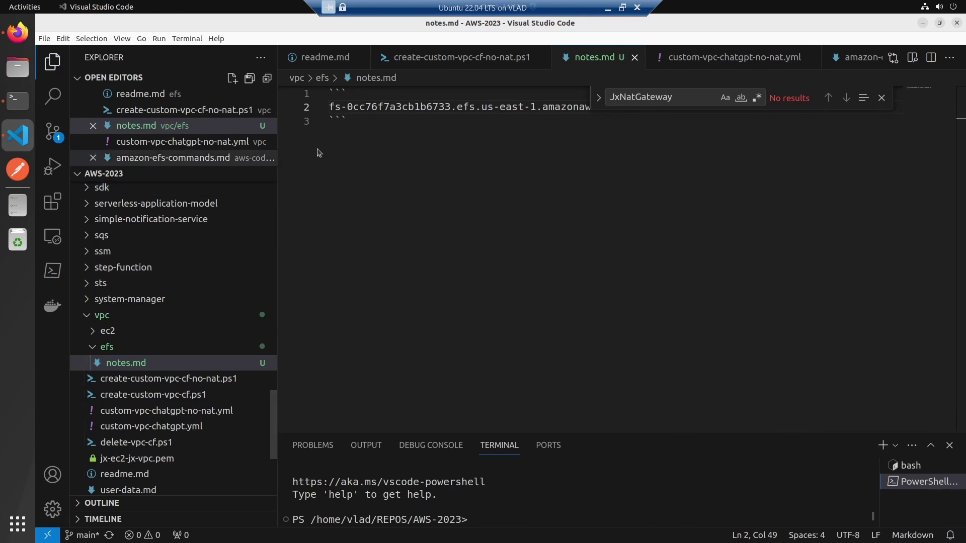
# Step: Copy the sudo mount command from amazon-efs-commands.md into a second fenced code block in notes.md and save the file
pyautogui.click(858, 57)
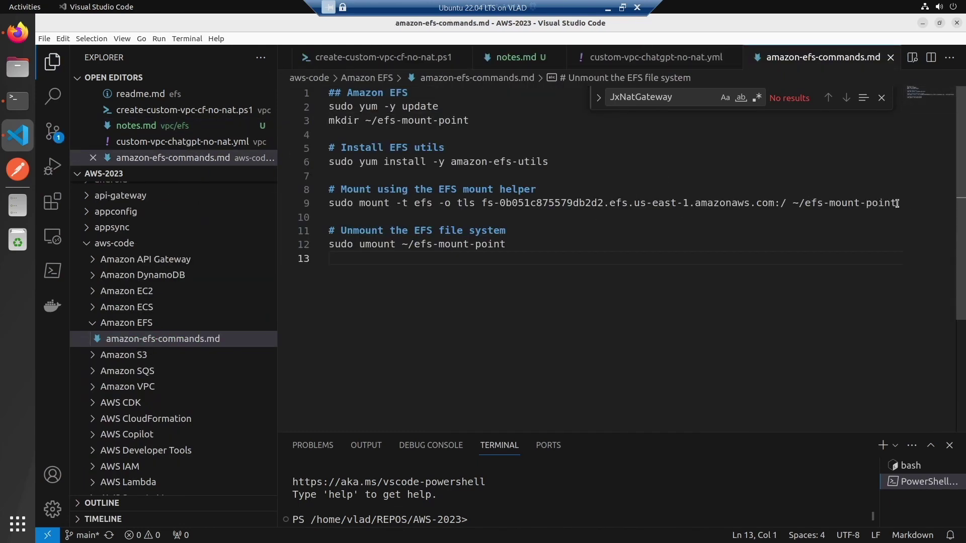
pyautogui.moveTo(897, 203); pyautogui.dragTo(298, 197)
pyautogui.hotkey('ctrl', 'c')
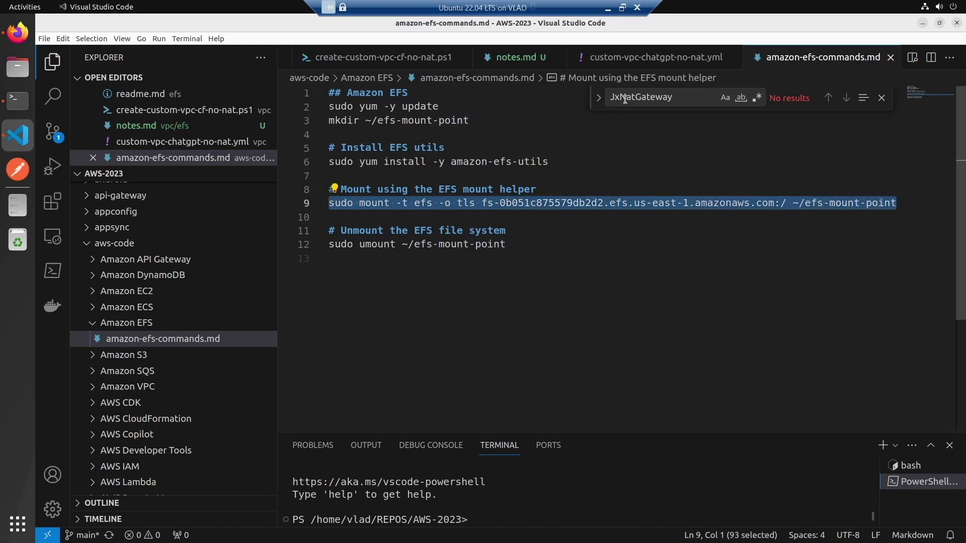
pyautogui.click(516, 57)
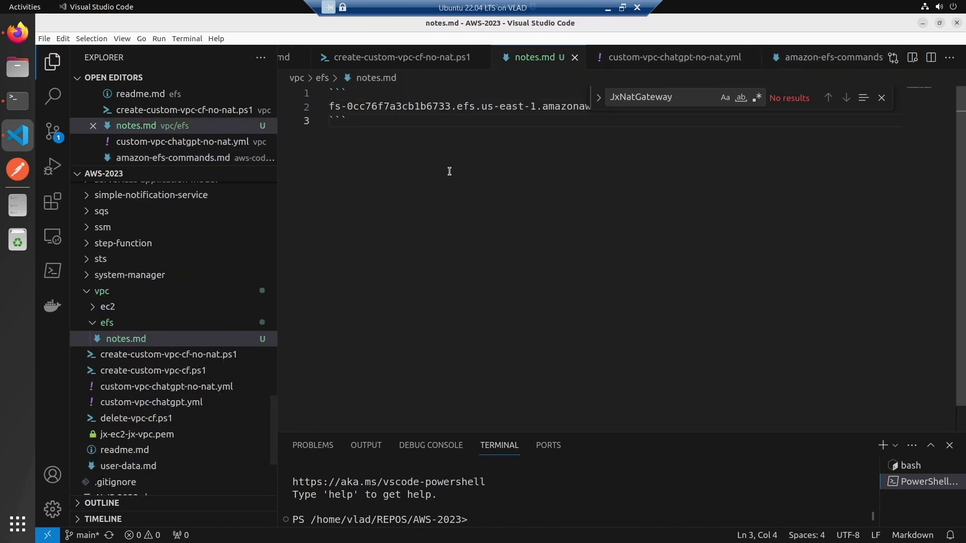
pyautogui.press('Return')
pyautogui.press('Return')
pyautogui.press('Return')
pyautogui.write('```')
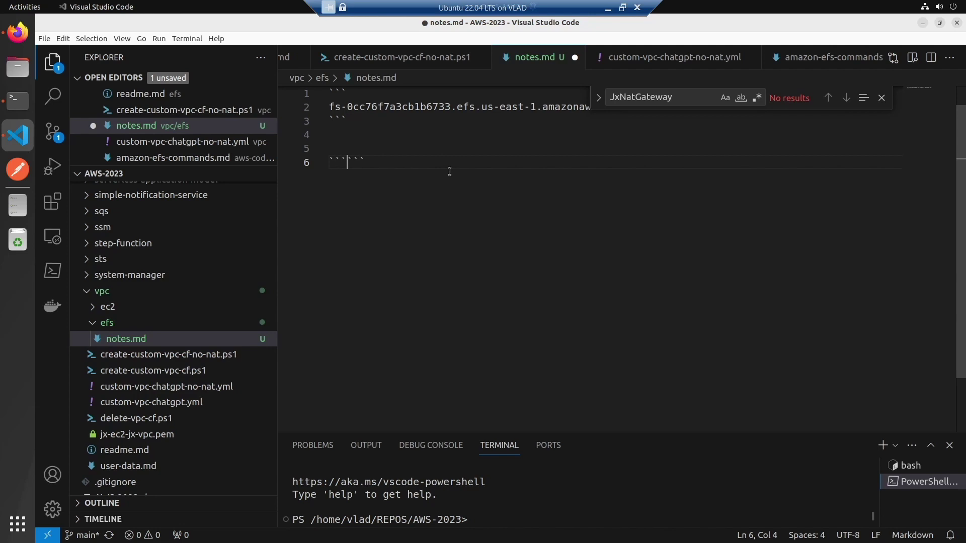
pyautogui.press('Return')
pyautogui.press('Return')
pyautogui.write('```')
pyautogui.press('Home')
pyautogui.press('Up')
pyautogui.hotkey('ctrl', 'v')
pyautogui.hotkey('ctrl', 's')
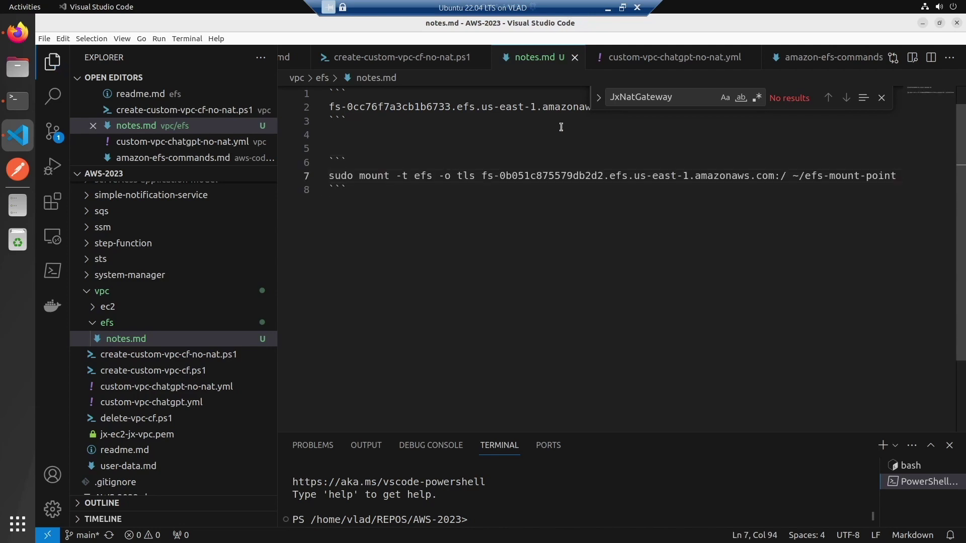
# Step: Move the DNS name from the first code block into the mount command, replacing its old file system address, and save notes.md
pyautogui.click(882, 97)
pyautogui.moveTo(634, 107); pyautogui.dragTo(333, 103)
pyautogui.hotkey('ctrl', 'c')
pyautogui.press('BackSpace')
pyautogui.moveTo(481, 176); pyautogui.dragTo(773, 175)
pyautogui.hotkey('ctrl', 'v')
pyautogui.hotkey('ctrl', 's')
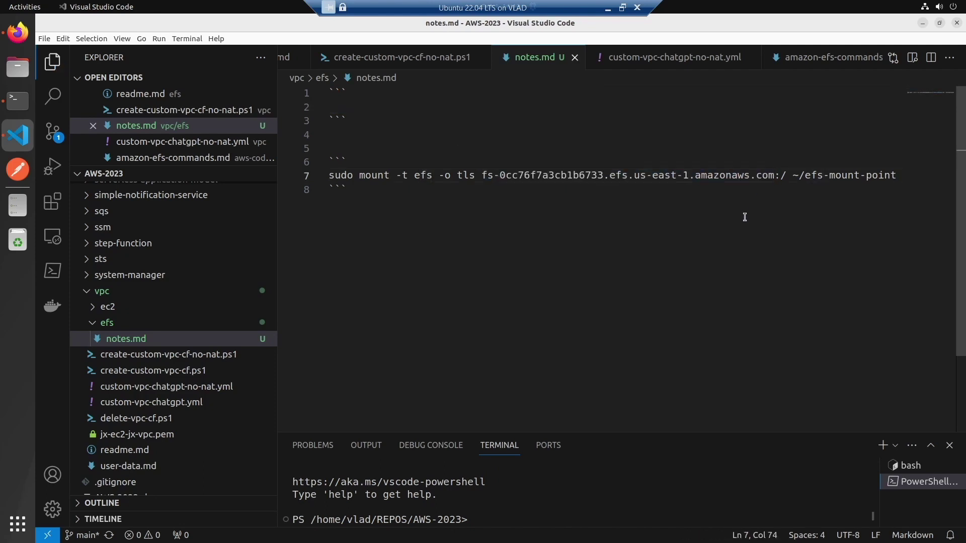
# Step: Copy sudo yum install -y amazon-efs-utils from amazon-efs-commands.md into the empty first code block of notes.md
pyautogui.click(805, 57)
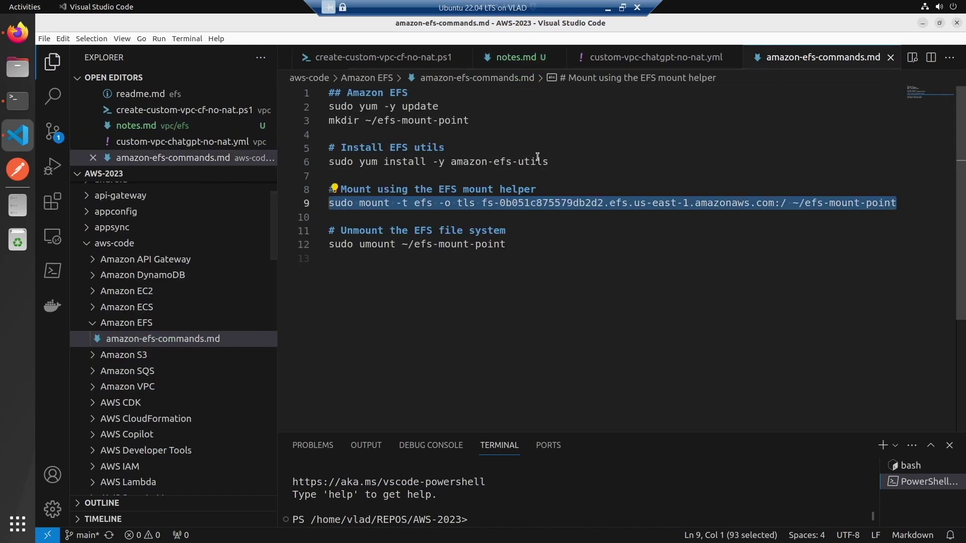
pyautogui.moveTo(577, 161); pyautogui.dragTo(328, 161)
pyautogui.hotkey('ctrl', 'c')
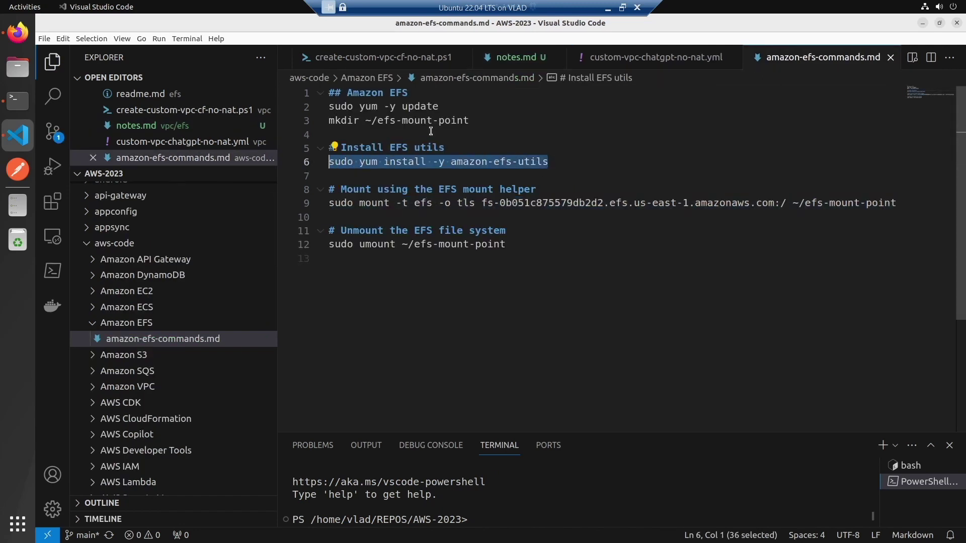
pyautogui.click(513, 57)
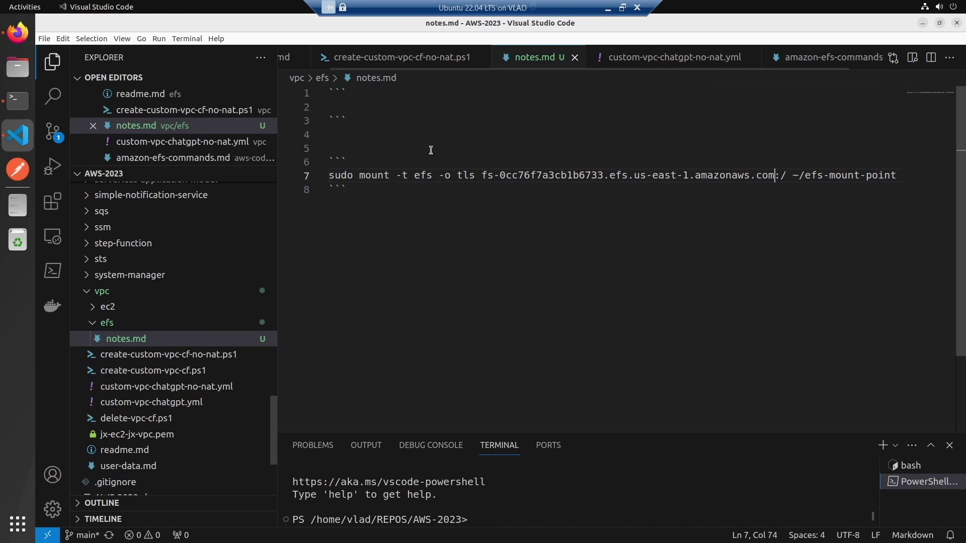
pyautogui.click(360, 96)
pyautogui.click(364, 105)
pyautogui.hotkey('ctrl', 'v')
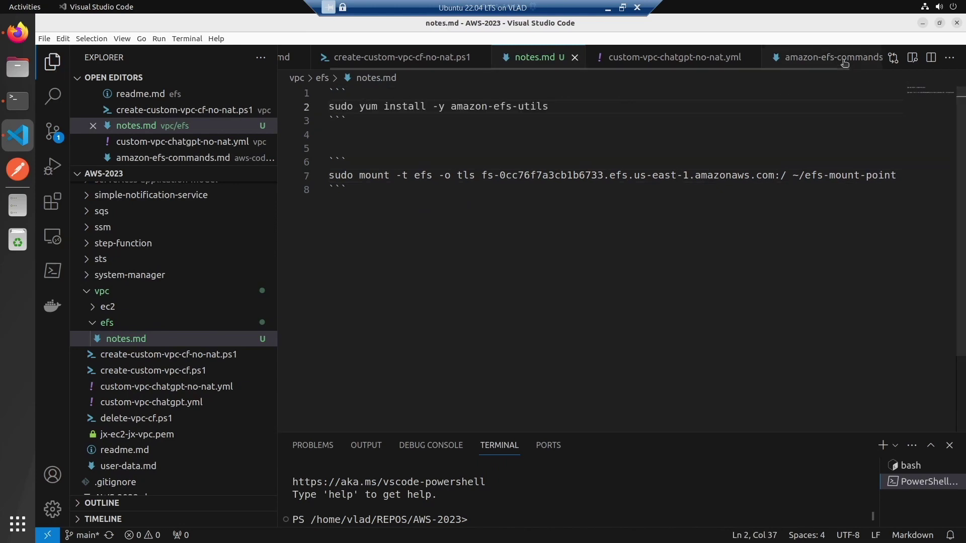
# Step: Copy sudo yum -y update and mkdir ~/efs-mount-point from amazon-efs-commands.md above the install line in notes.md and save
pyautogui.click(842, 58)
pyautogui.moveTo(495, 132); pyautogui.dragTo(325, 124)
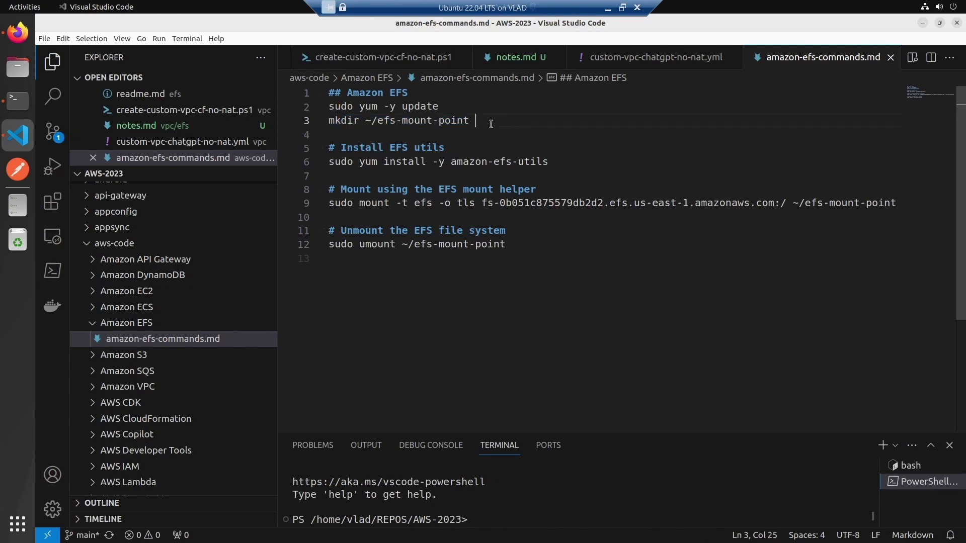
pyautogui.tripleClick(509, 120)
pyautogui.moveTo(508, 120); pyautogui.dragTo(615, 108)
pyautogui.hotkey('ctrl', 'c')
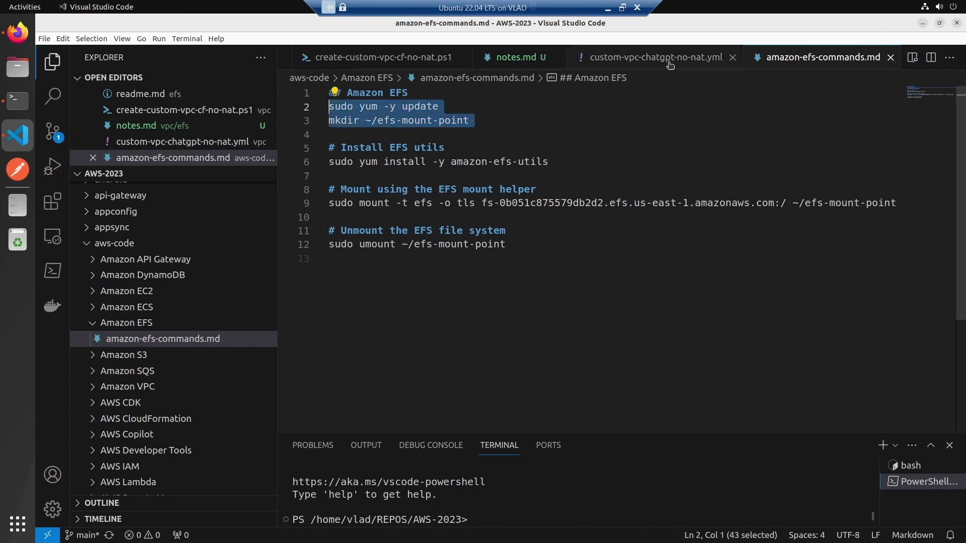
pyautogui.click(518, 57)
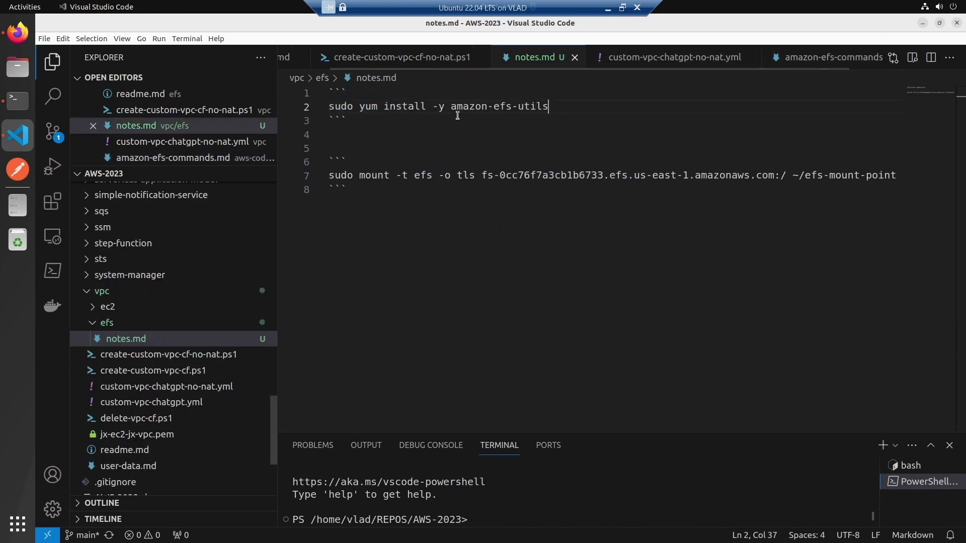
pyautogui.click(416, 99)
pyautogui.press('Return')
pyautogui.hotkey('ctrl', 'v')
pyautogui.hotkey('ctrl', 's')
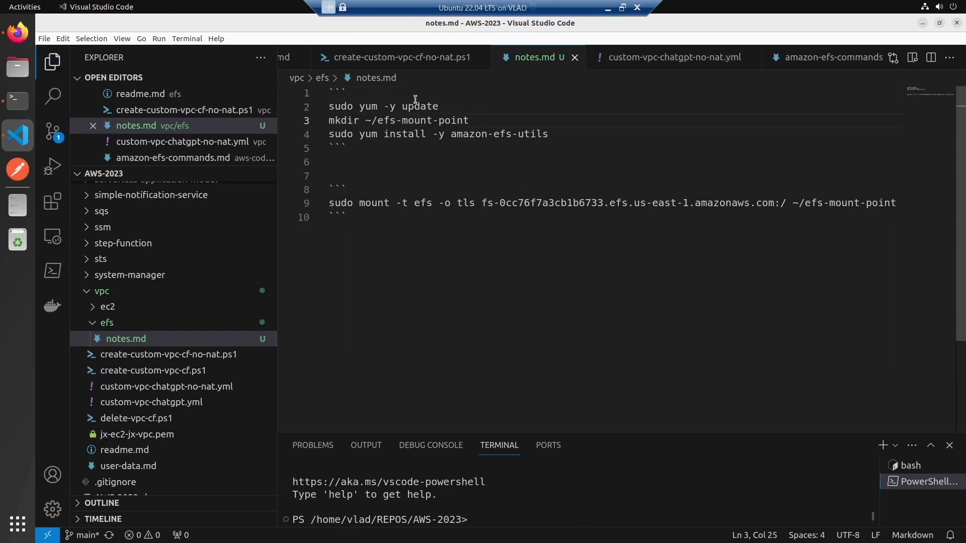
# Step: Copy sudo yum -y update from notes.md and run it in the jx-vpz-efs2 Instance Connect terminal in Firefox
pyautogui.moveTo(439, 103); pyautogui.dragTo(328, 107)
pyautogui.hotkey('ctrl', 'c')
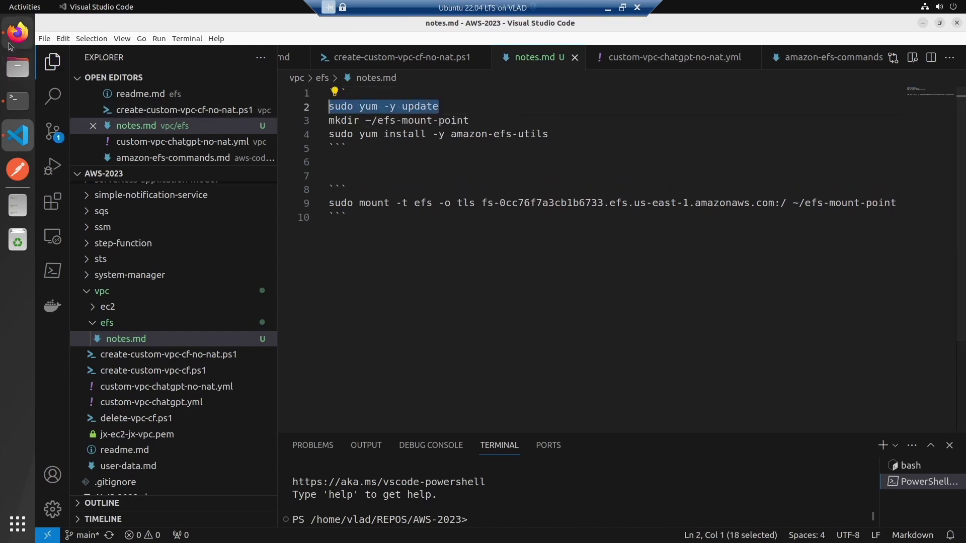
pyautogui.click(18, 33)
pyautogui.click(400, 25)
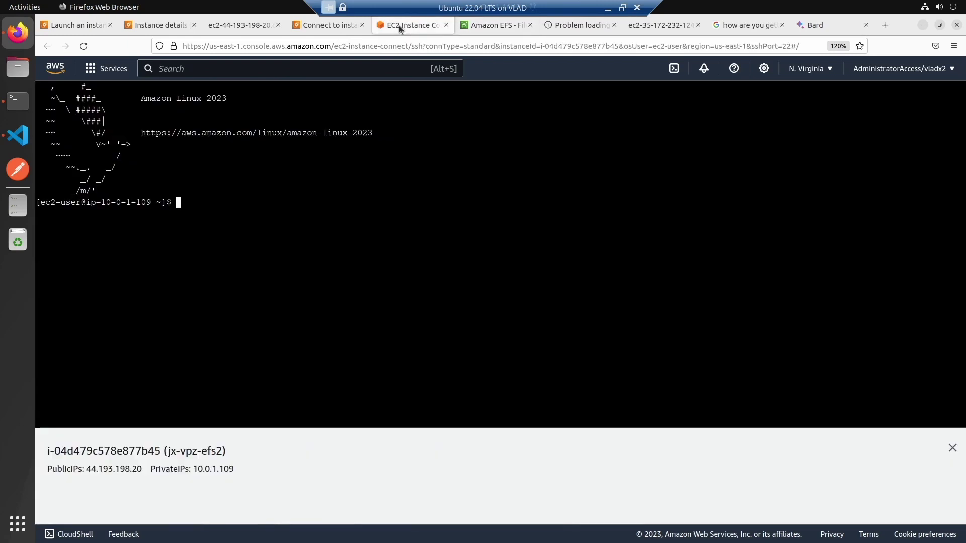
pyautogui.rightClick(287, 236)
pyautogui.click(318, 296)
pyautogui.press('Return')
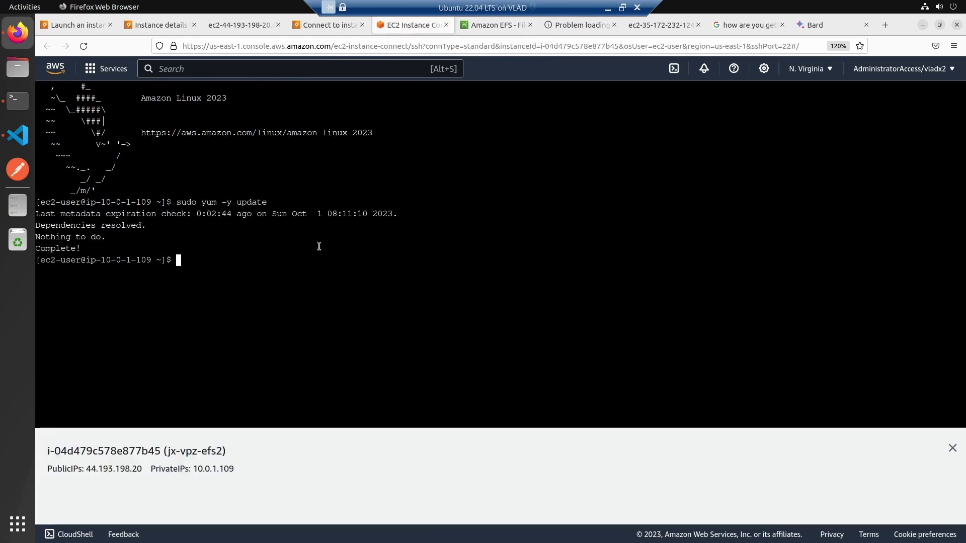
# Step: Copy mkdir ~/efs-mount-point from notes.md in VS Code and run it in the jx-vpz-efs2 Instance Connect terminal in Firefox
pyautogui.click(17, 135)
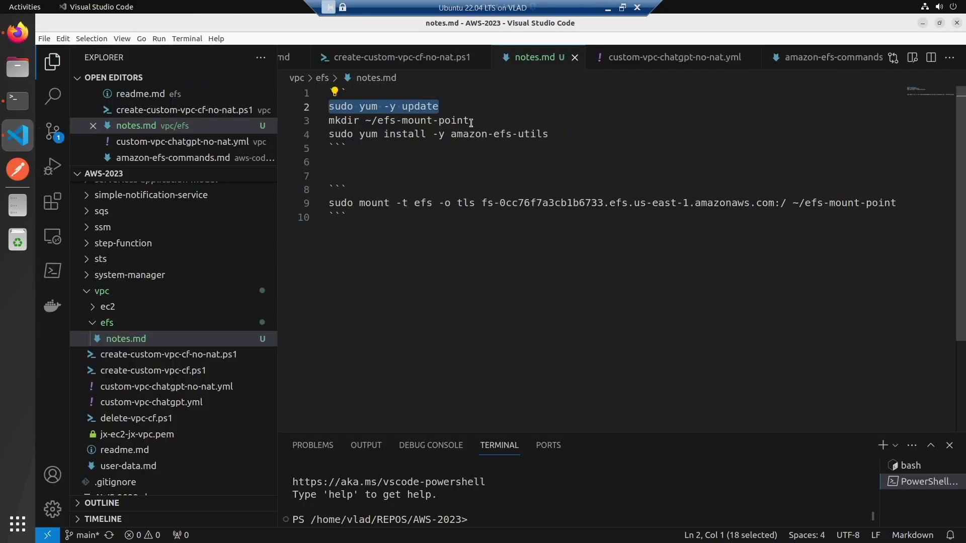
pyautogui.moveTo(329, 133)
pyautogui.mouseDown()
pyautogui.moveTo(355, 132)
pyautogui.moveTo(328, 121)
pyautogui.mouseUp()
pyautogui.hotkey('ctrl', 'c')
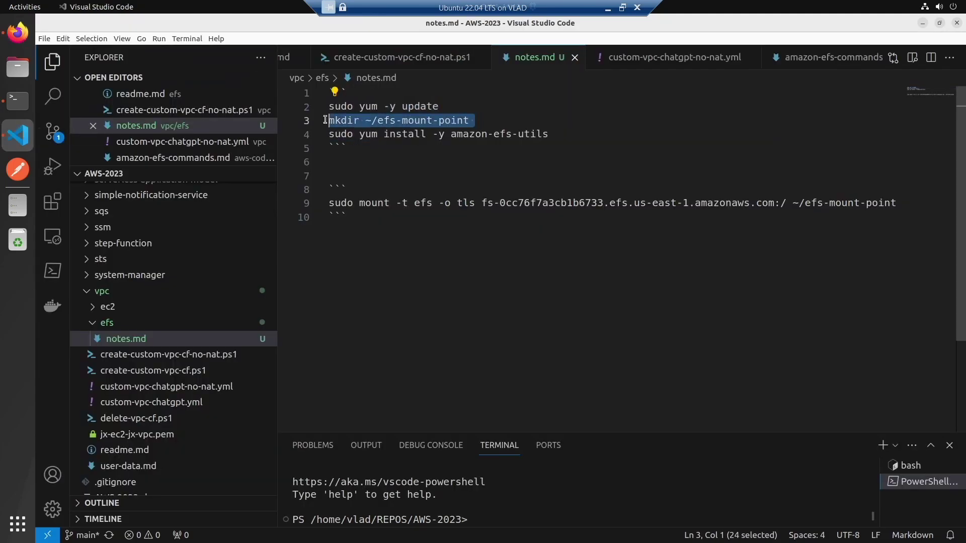
pyautogui.click(14, 43)
pyautogui.rightClick(334, 256)
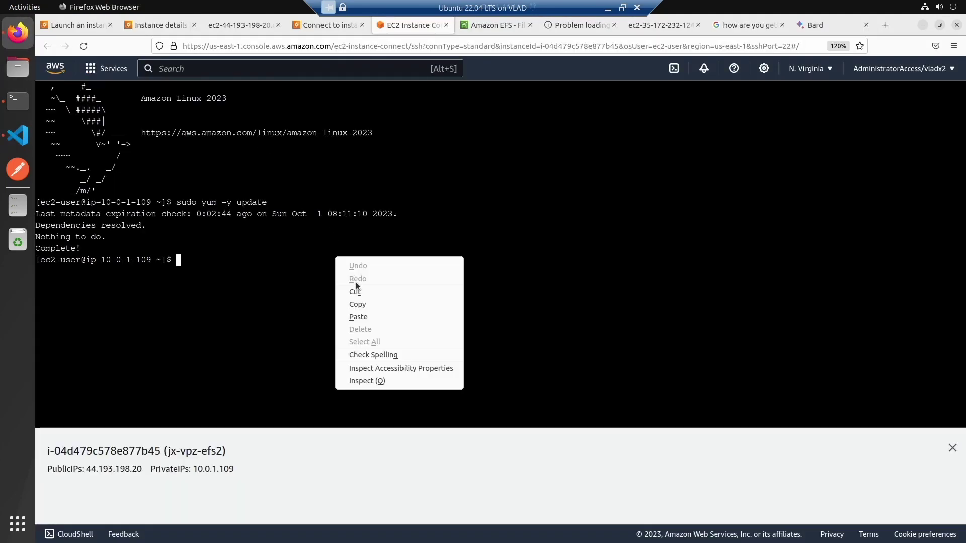
pyautogui.click(358, 317)
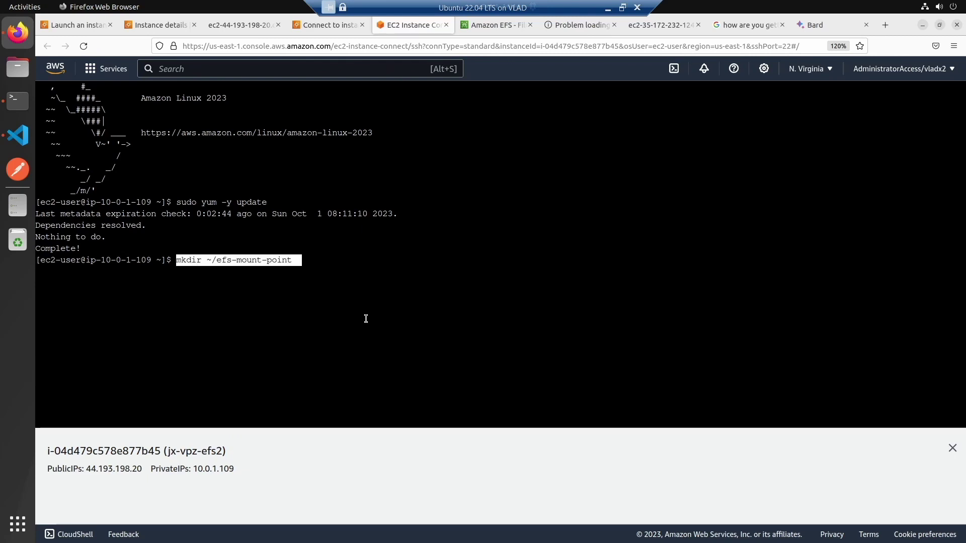
pyautogui.press('Return')
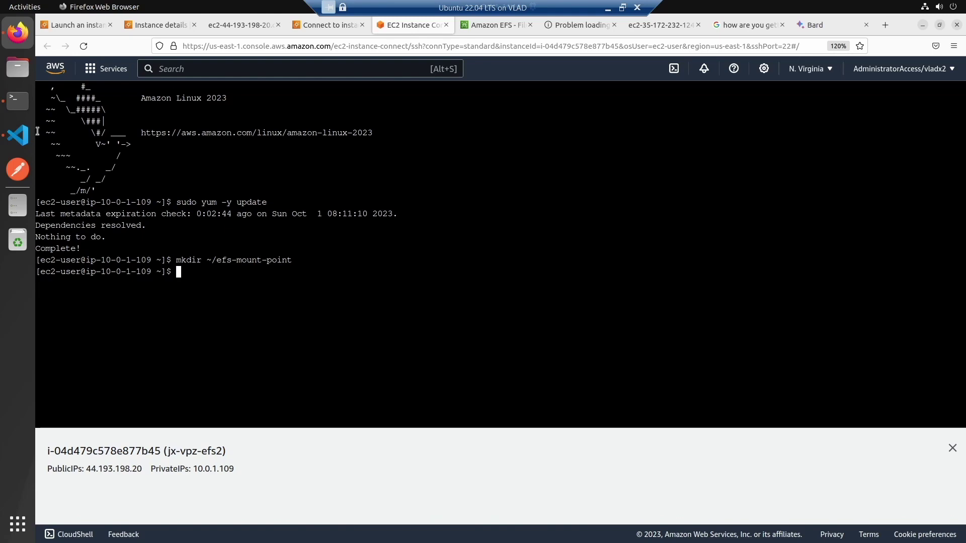
# Step: Copy sudo yum install -y amazon-efs-utils from notes.md in VS Code and run it in the jx-vpz-efs2 terminal in Firefox
pyautogui.click(18, 135)
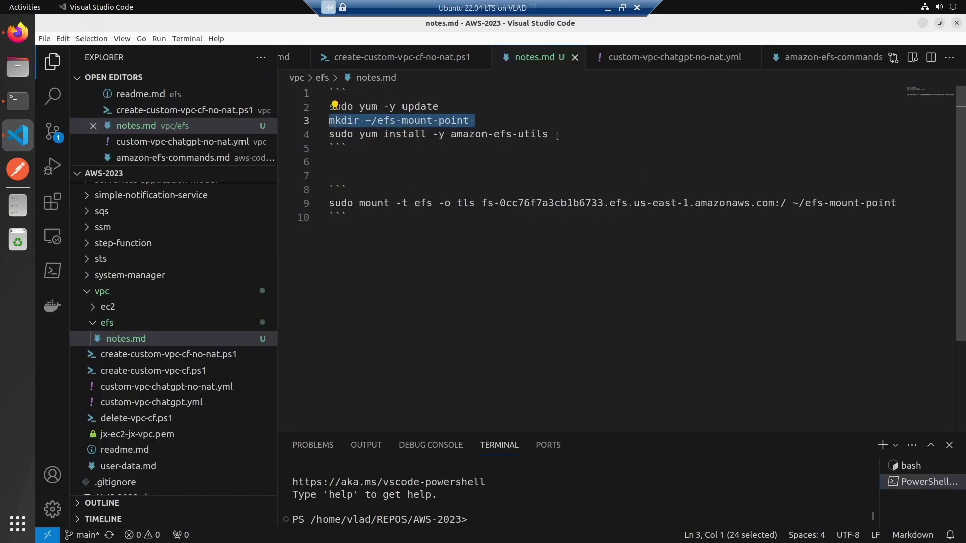
pyautogui.moveTo(557, 135); pyautogui.dragTo(328, 135)
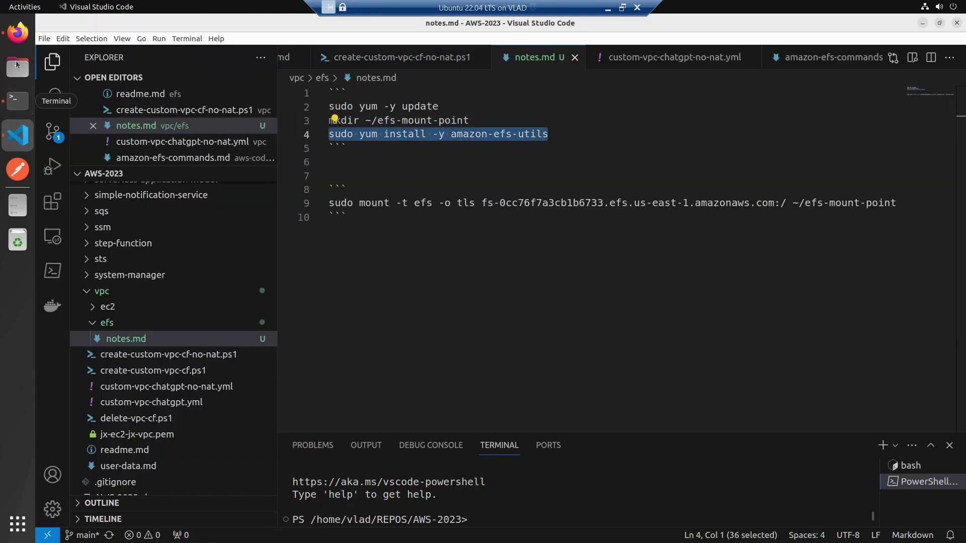
pyautogui.click(19, 34)
pyautogui.rightClick(289, 278)
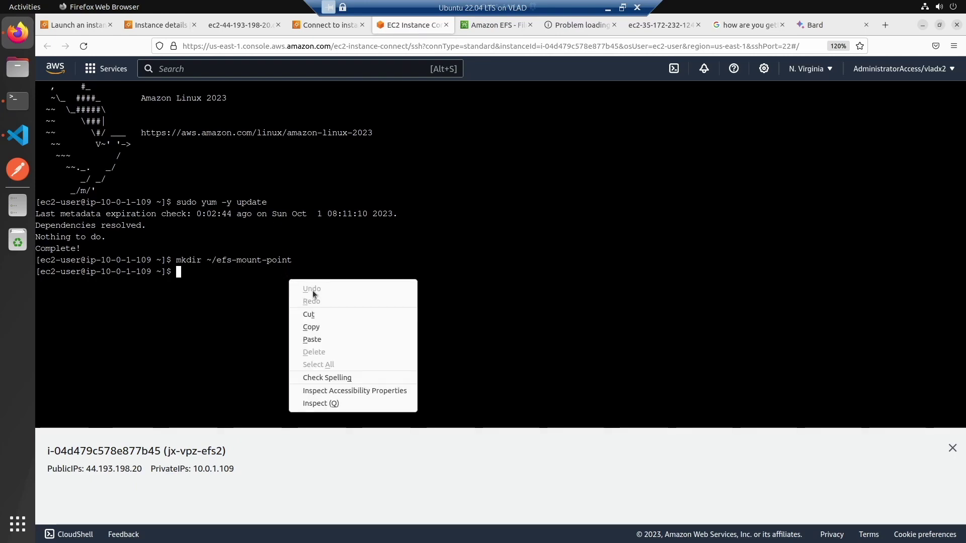
pyautogui.click(331, 336)
pyautogui.press('Return')
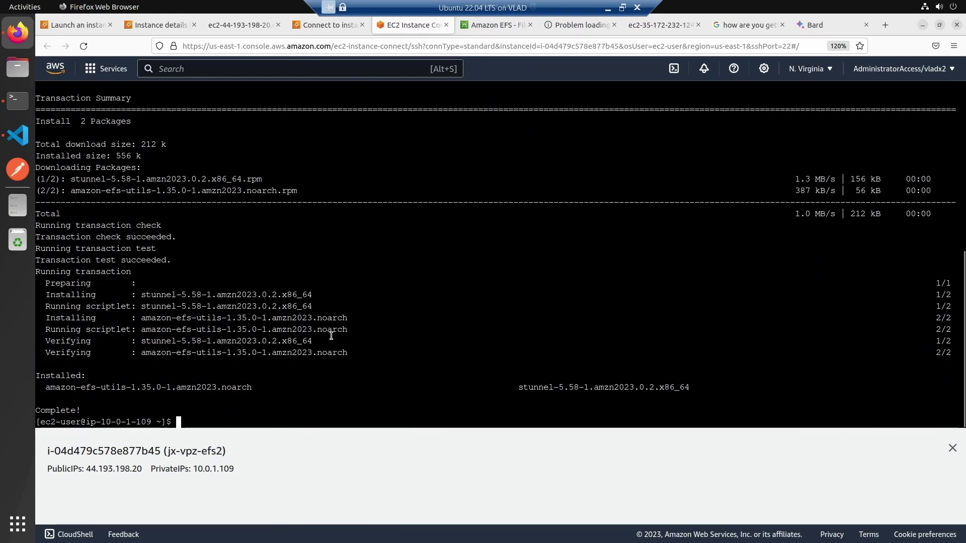
# Step: Try to mount jx-efs at ~/efs-mount-point by running the sudo mount -t efs -o tls command from notes.md in the jx-vpz-efs2 terminal in Firefox
pyautogui.click(18, 135)
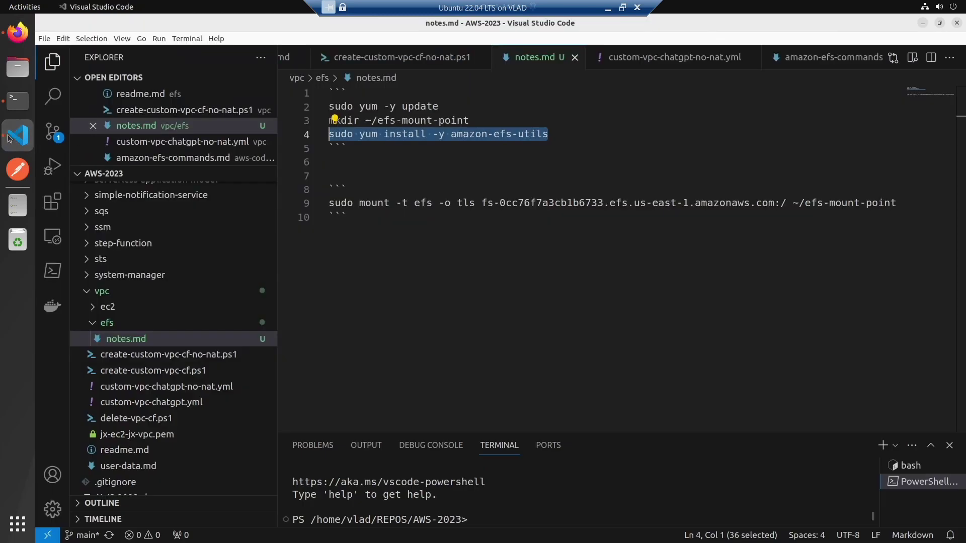
pyautogui.moveTo(899, 203); pyautogui.dragTo(328, 203)
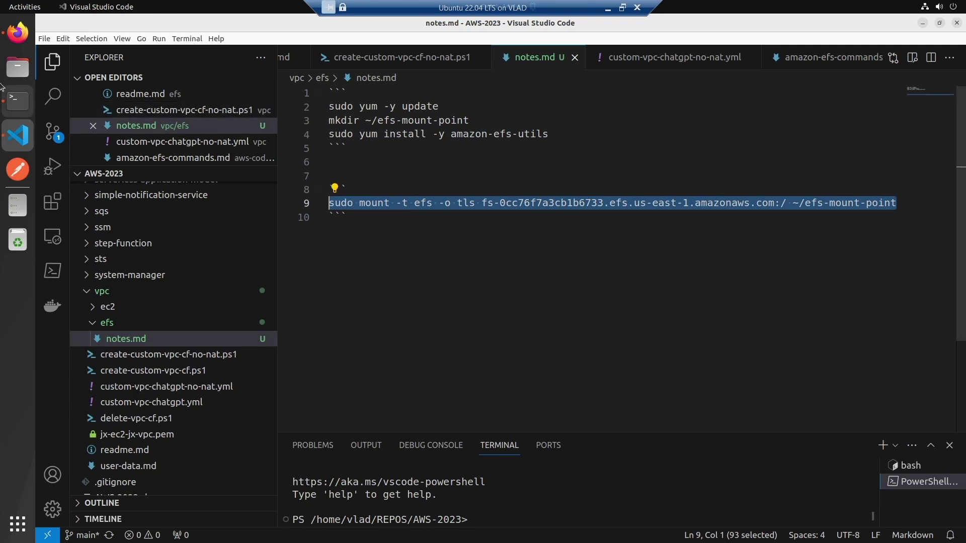
pyautogui.click(17, 31)
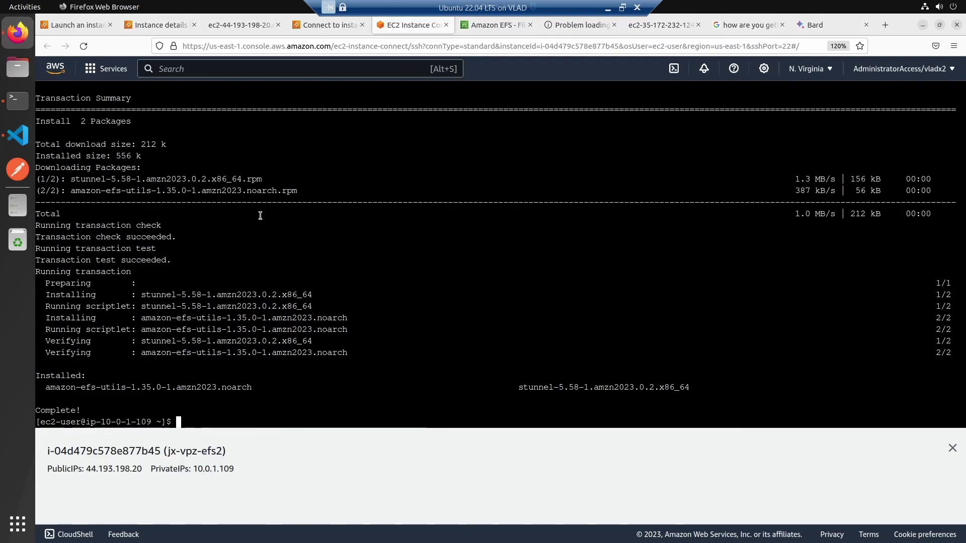
pyautogui.rightClick(311, 351)
pyautogui.click(334, 414)
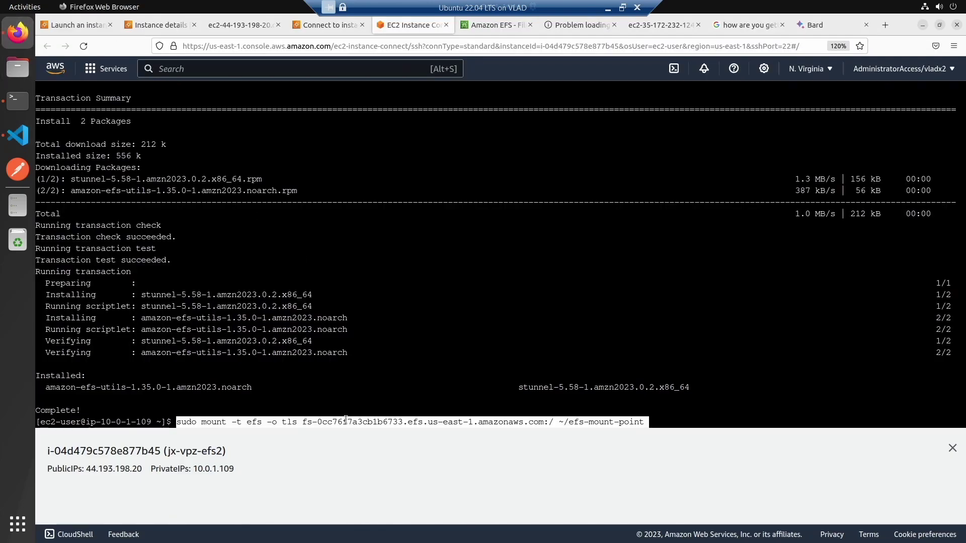
pyautogui.press('Return')
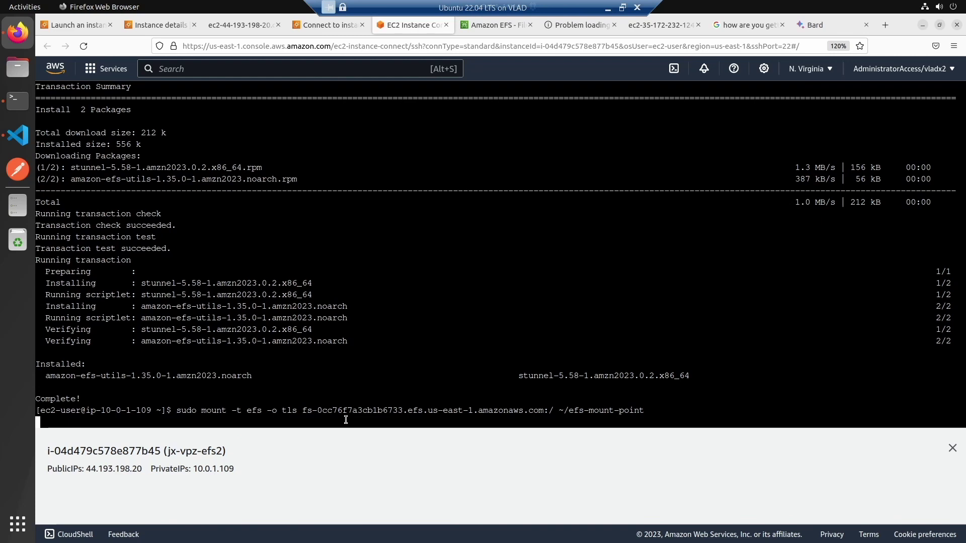
# Step: Open the attach instructions of the jx-efs file system and copy the EFS mount helper command for mounting via DNS
pyautogui.click(497, 23)
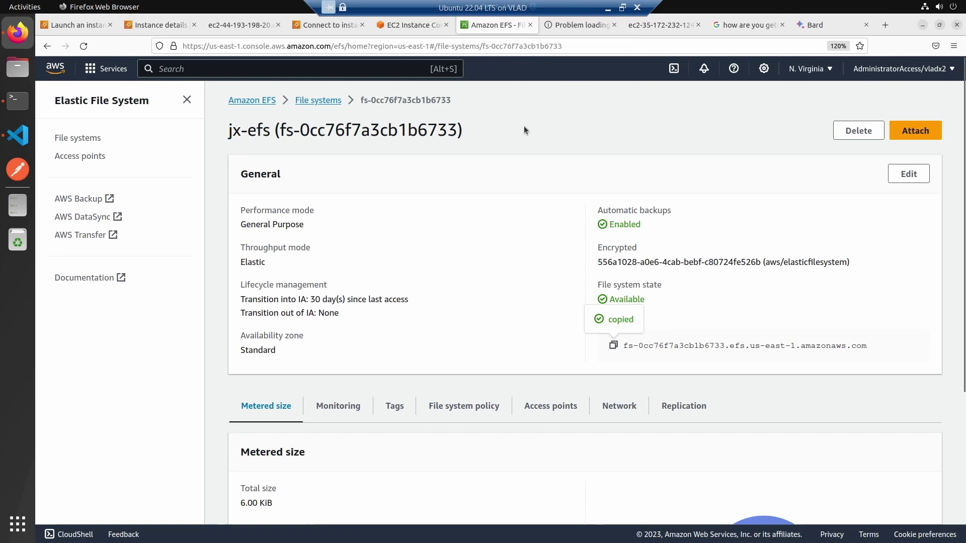
pyautogui.click(909, 134)
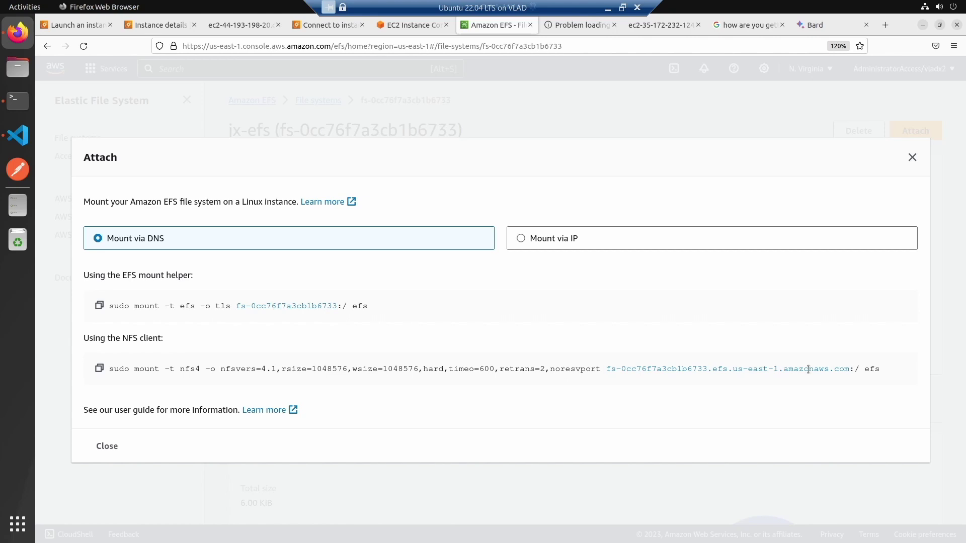
pyautogui.moveTo(897, 369); pyautogui.dragTo(378, 362)
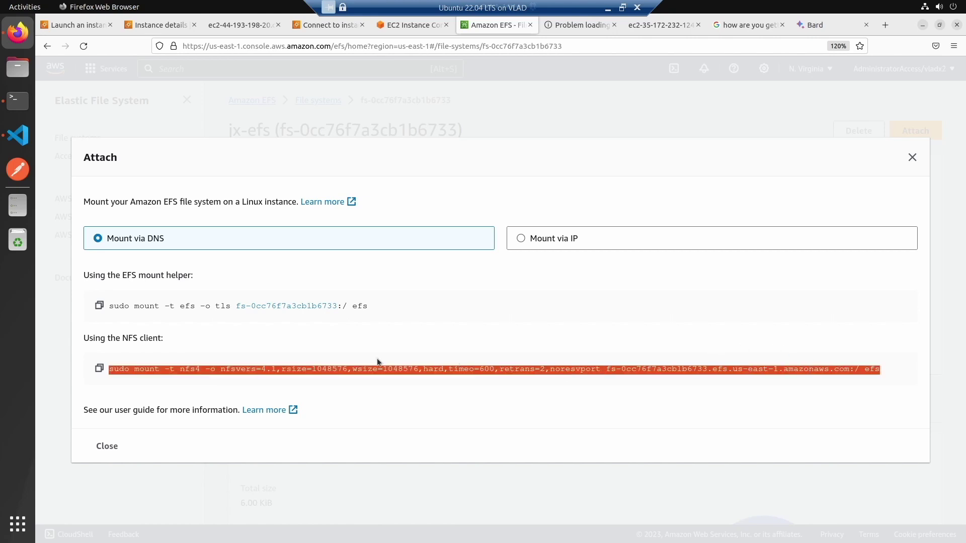
pyautogui.moveTo(379, 311); pyautogui.dragTo(112, 308)
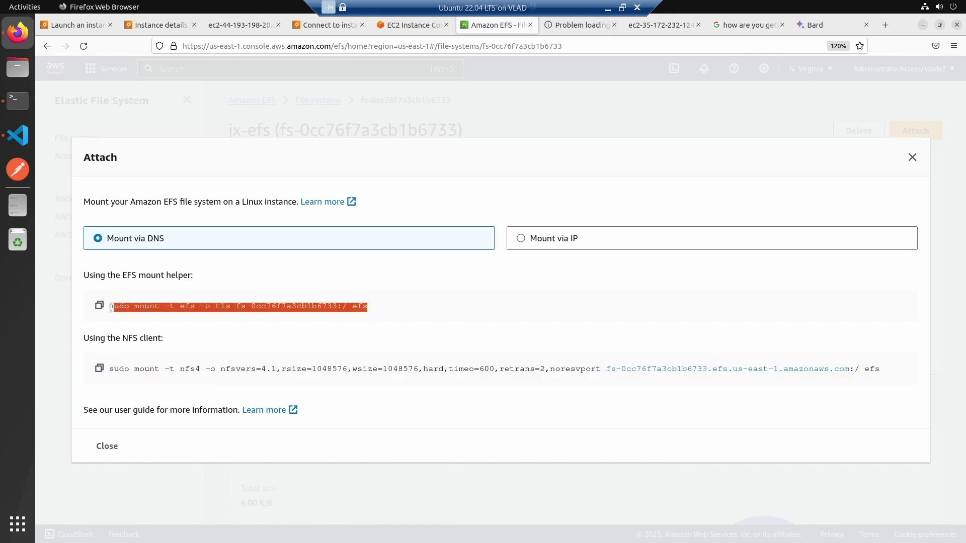
# Step: Add sudo mount -t efs -o tls fs-0cc76f7a3cb1b6733:/ efs below the existing mount command in notes.md in VS Code and save the file
pyautogui.click(17, 135)
pyautogui.click(387, 243)
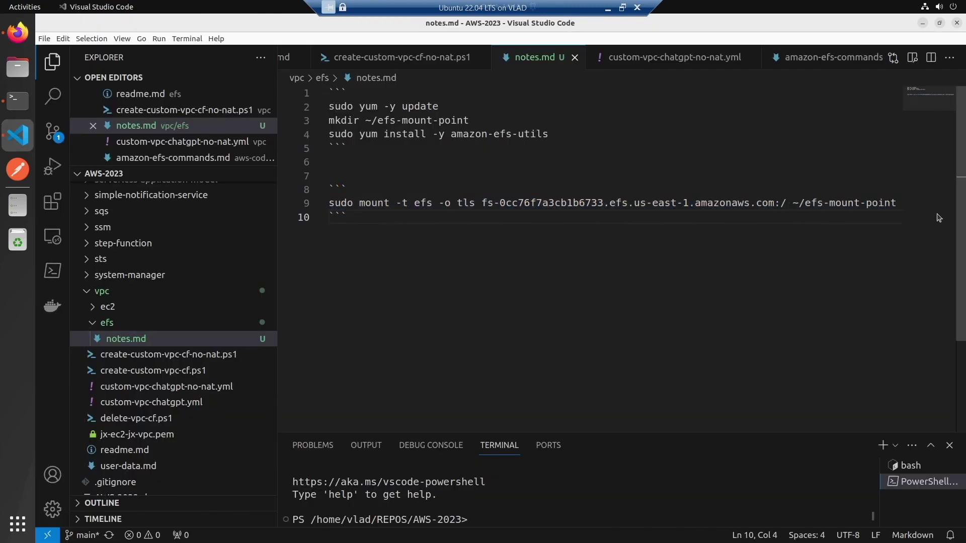
pyautogui.click(902, 202)
pyautogui.press('Return')
pyautogui.press('Return')
pyautogui.write('sudo mount -t efs -o tls fs-0cc76f7a3cb1b6733:/ efs')
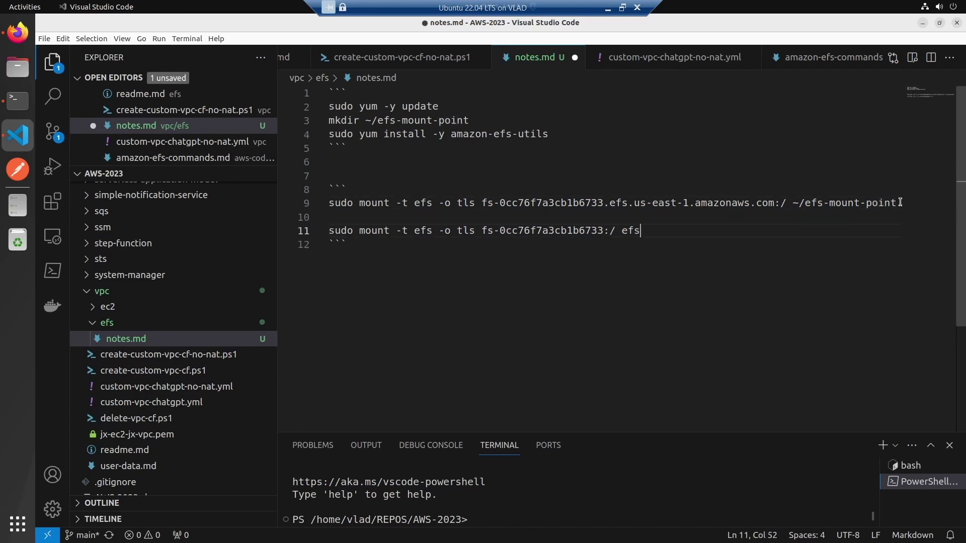
pyautogui.hotkey('ctrl', 's')
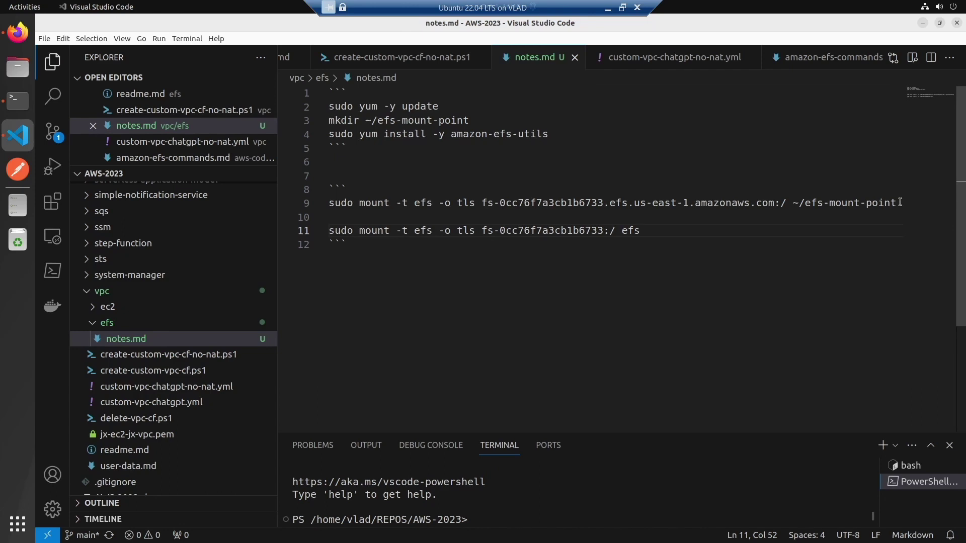
# Step: Return to the jx-vpz-efs2 Instance Connect terminal in Firefox and interrupt the running mount command
pyautogui.click(14, 44)
pyautogui.click(327, 26)
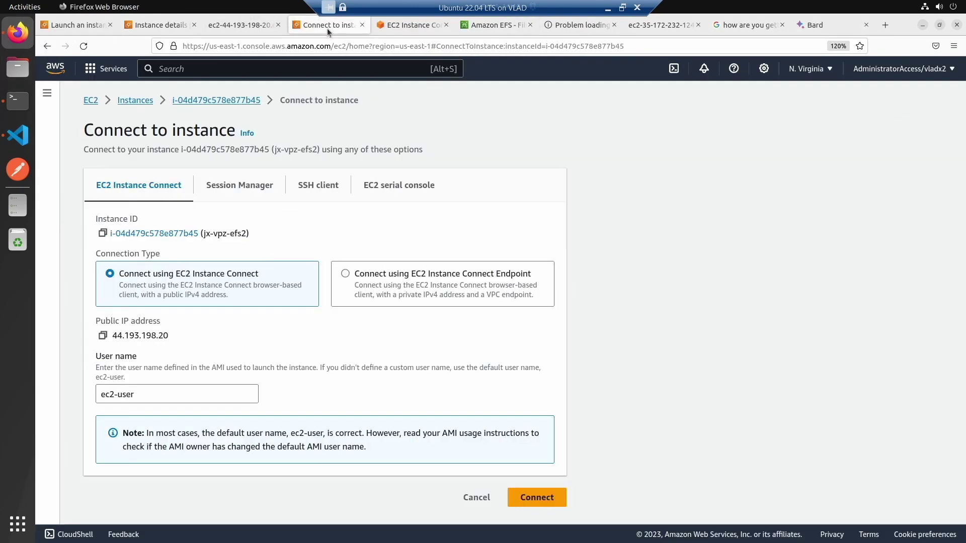
pyautogui.click(393, 26)
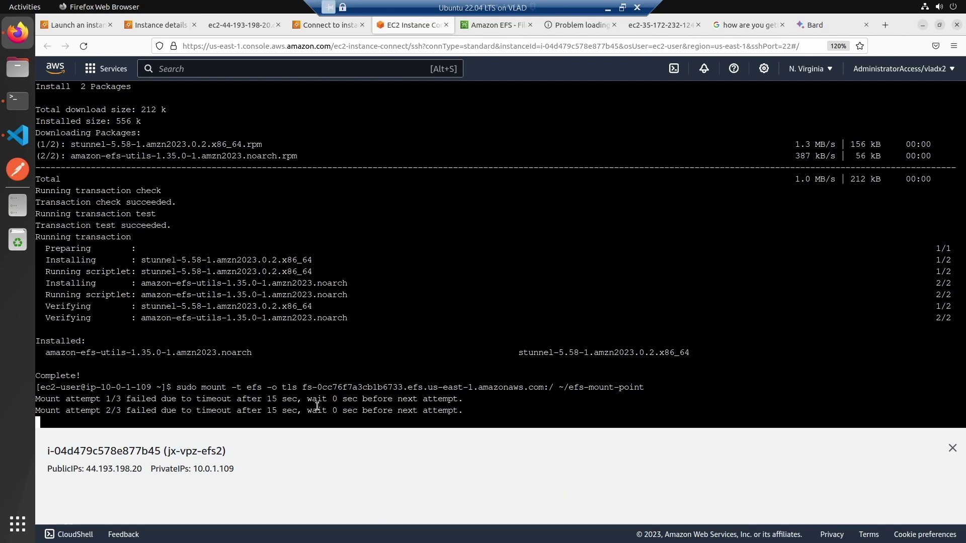
pyautogui.hotkey('ctrl', 'c')
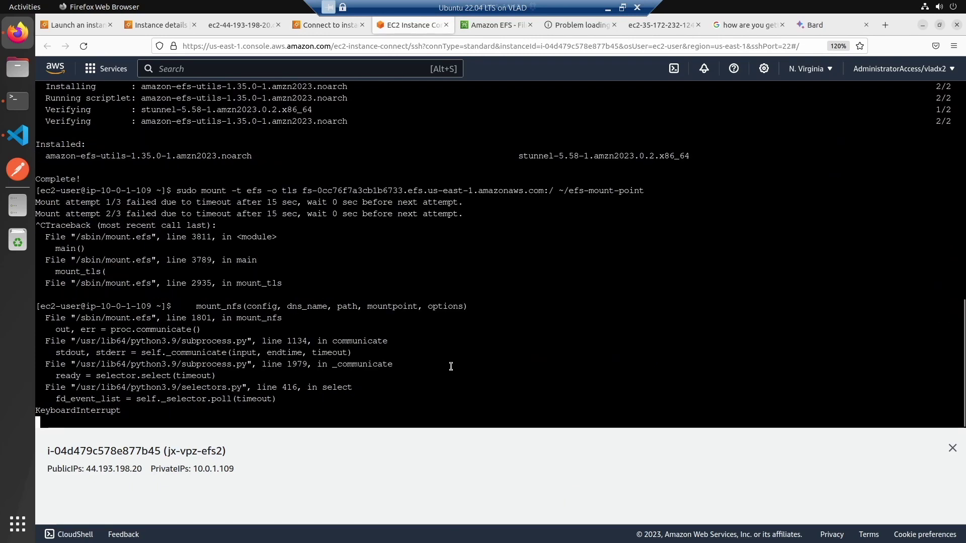
pyautogui.hotkey('ctrl', 'c')
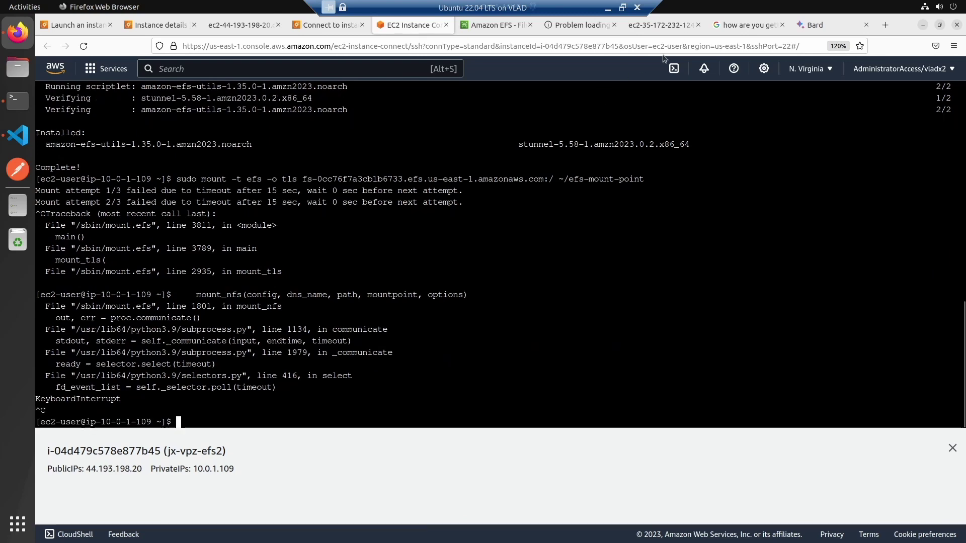
# Step: Open the network access settings of the jx-efs file system for editing and remove the us-east-1c mount target
pyautogui.click(568, 28)
pyautogui.click(412, 25)
pyautogui.click(520, 25)
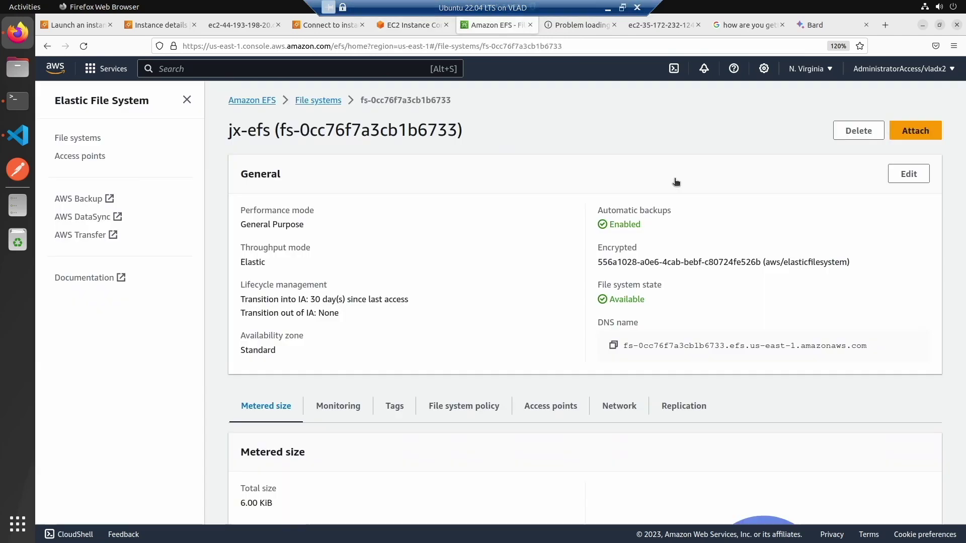
pyautogui.scroll(-4, 435, 265)
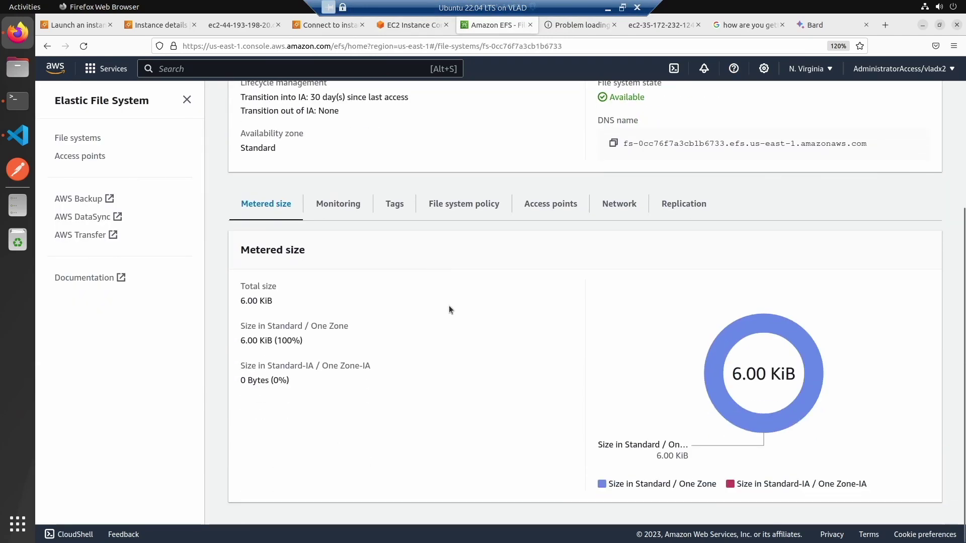
pyautogui.scroll(2, 449, 308)
pyautogui.click(619, 280)
pyautogui.scroll(-2, 639, 327)
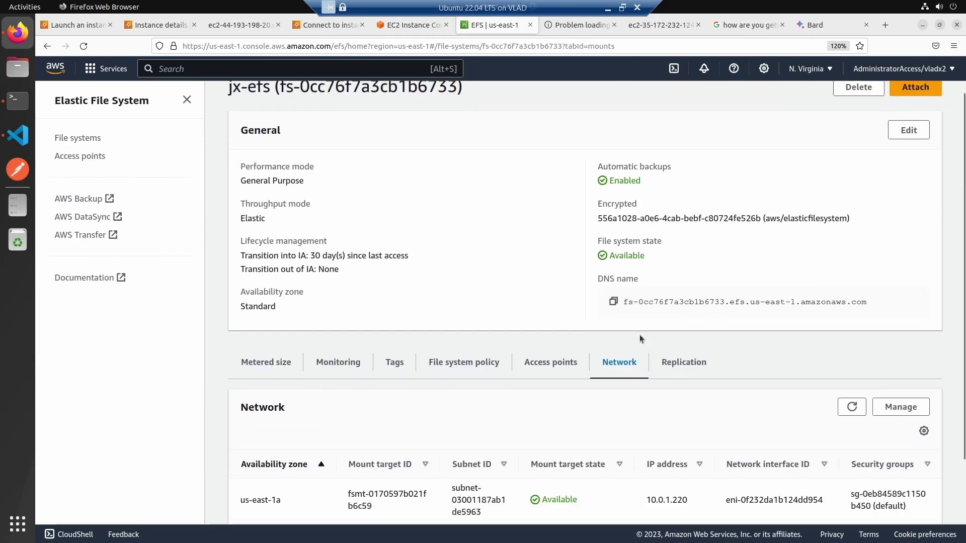
pyautogui.click(901, 407)
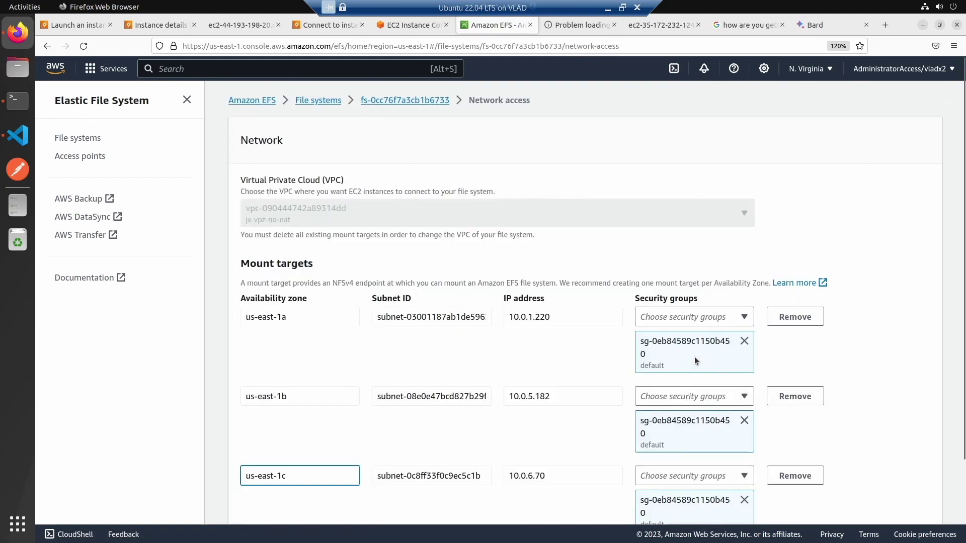
pyautogui.scroll(-2, 664, 351)
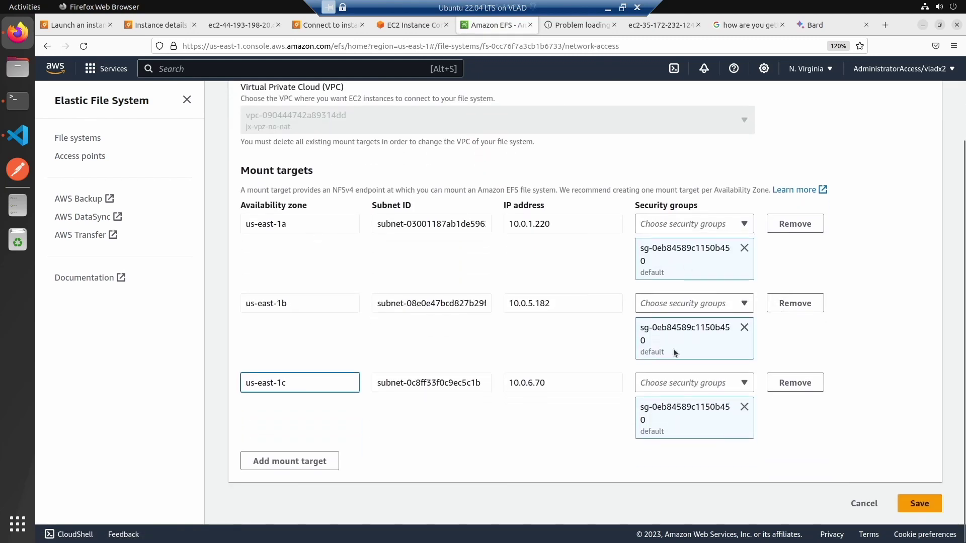
pyautogui.click(799, 383)
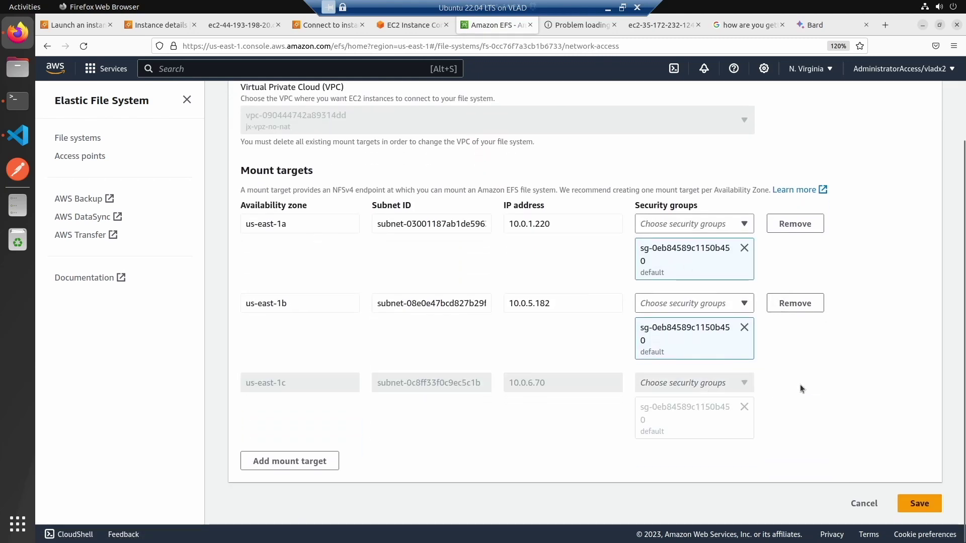
# Step: Replace the default security group of the us-east-1a and us-east-1b mount targets with jx-vpz-security-group and save the network changes
pyautogui.click(744, 328)
pyautogui.click(704, 347)
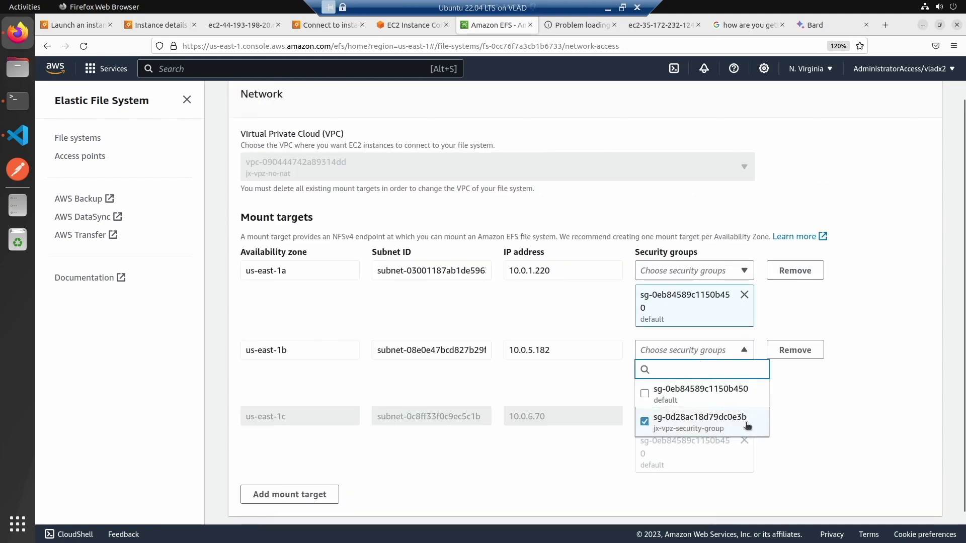
pyautogui.click(645, 423)
pyautogui.click(744, 296)
pyautogui.click(739, 284)
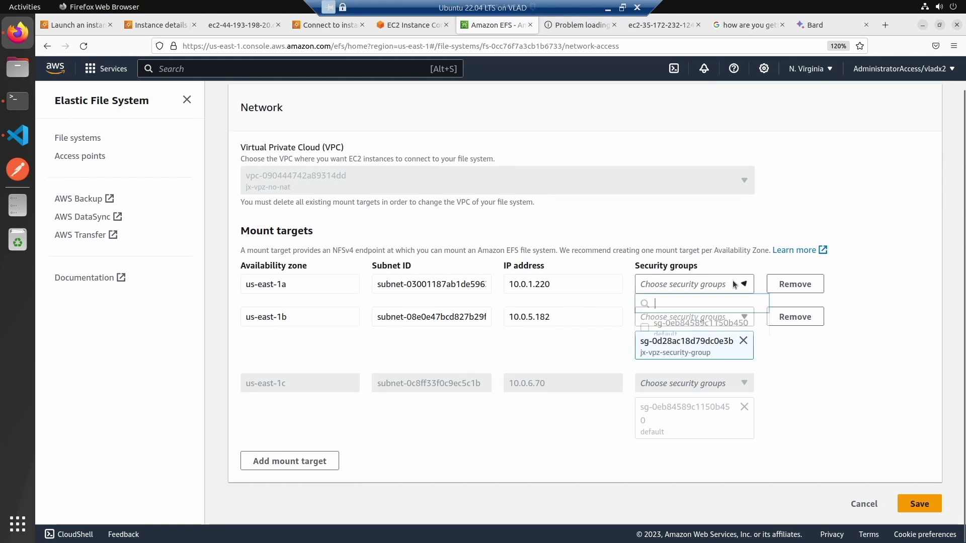
pyautogui.click(699, 355)
pyautogui.click(818, 400)
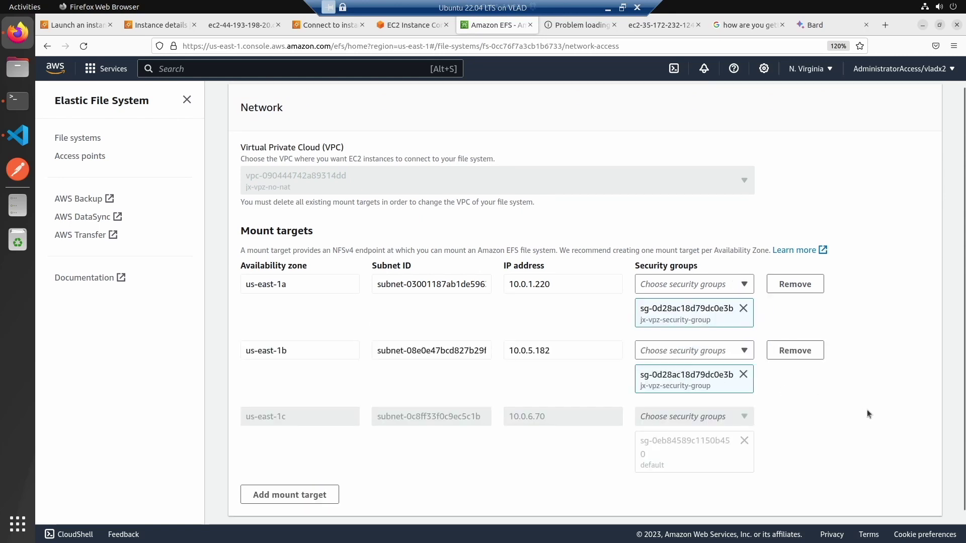
pyautogui.scroll(-2, 864, 409)
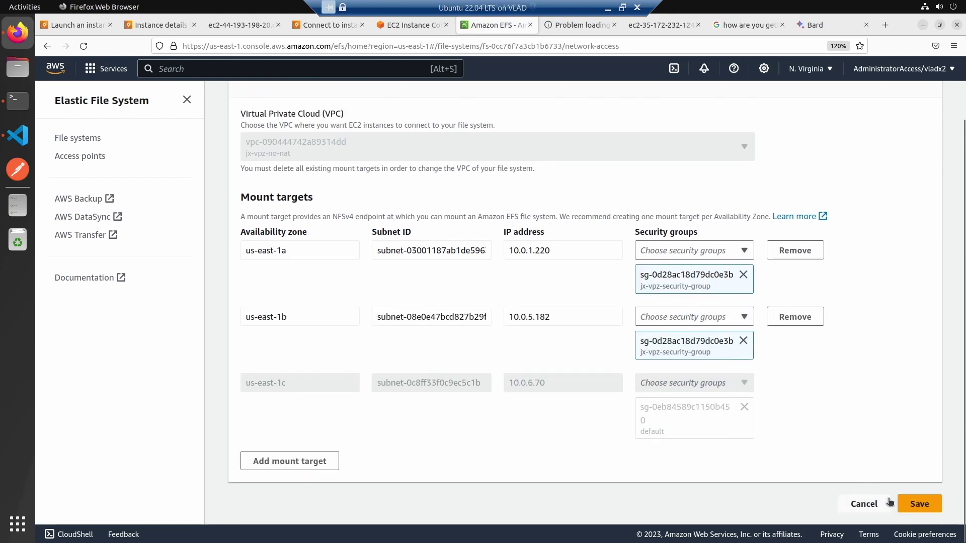
pyautogui.click(919, 502)
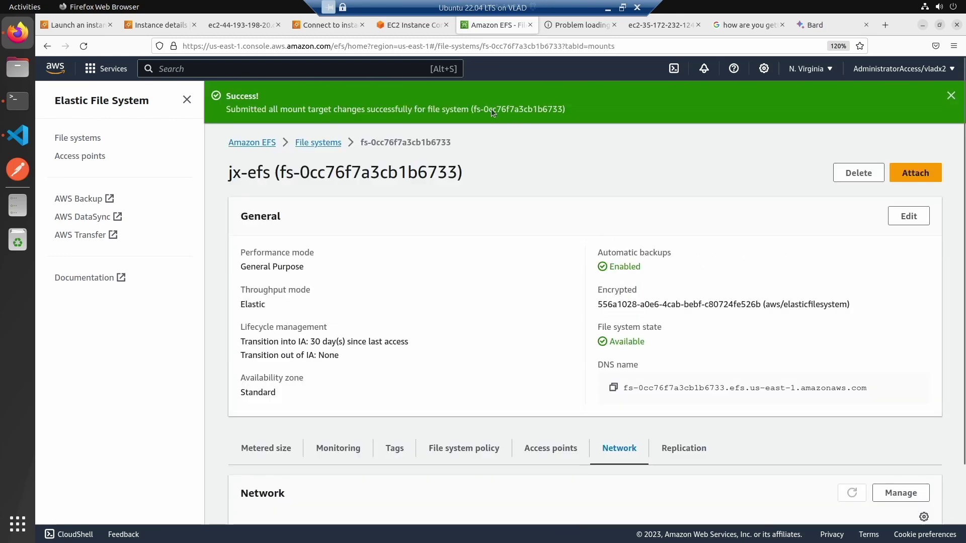
# Step: Rerun sudo mount -t efs -o tls fs-0cc76f7a3cb1b6733.efs.us-east-1.amazonaws.com:/ ~/efs-mount-point in the jx-vpz-efs2 Instance Connect terminal
pyautogui.click(409, 24)
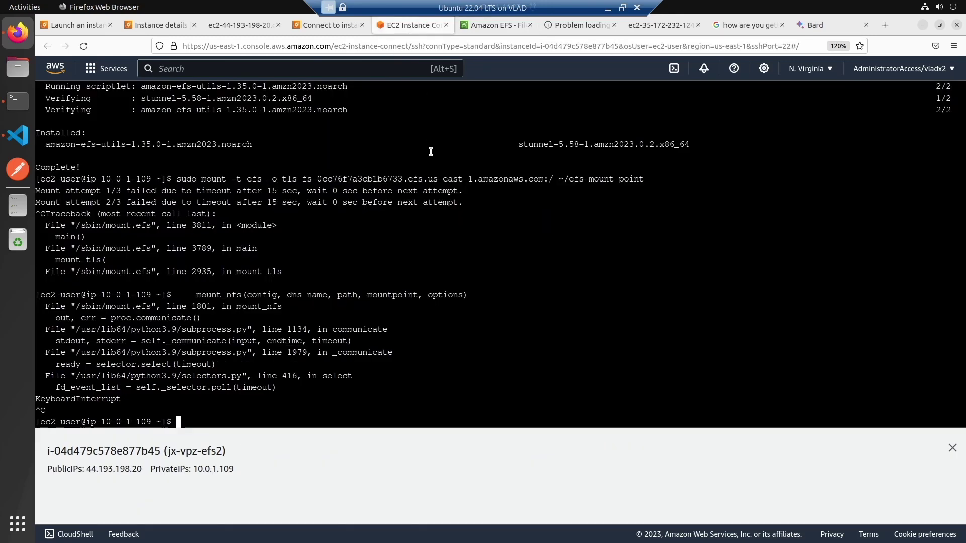
pyautogui.press('Up')
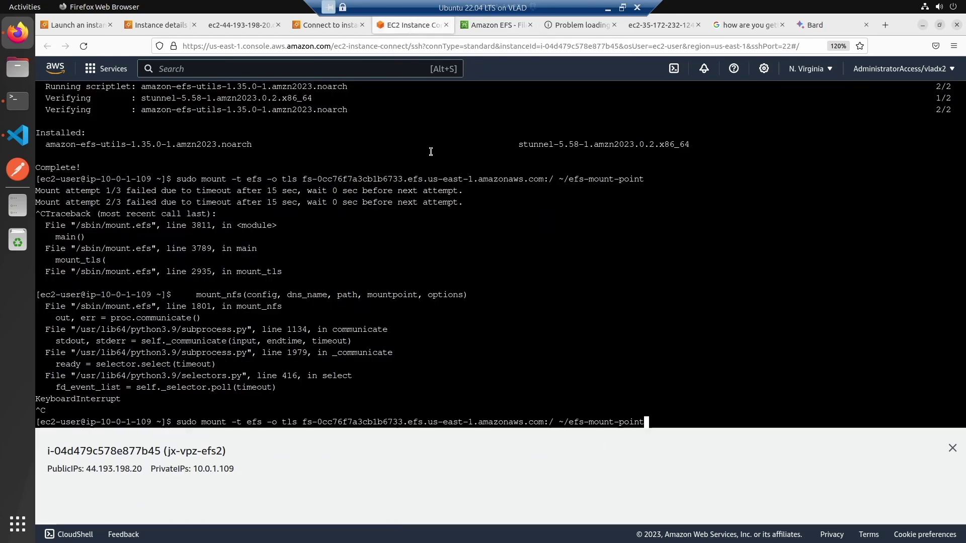
pyautogui.press('Return')
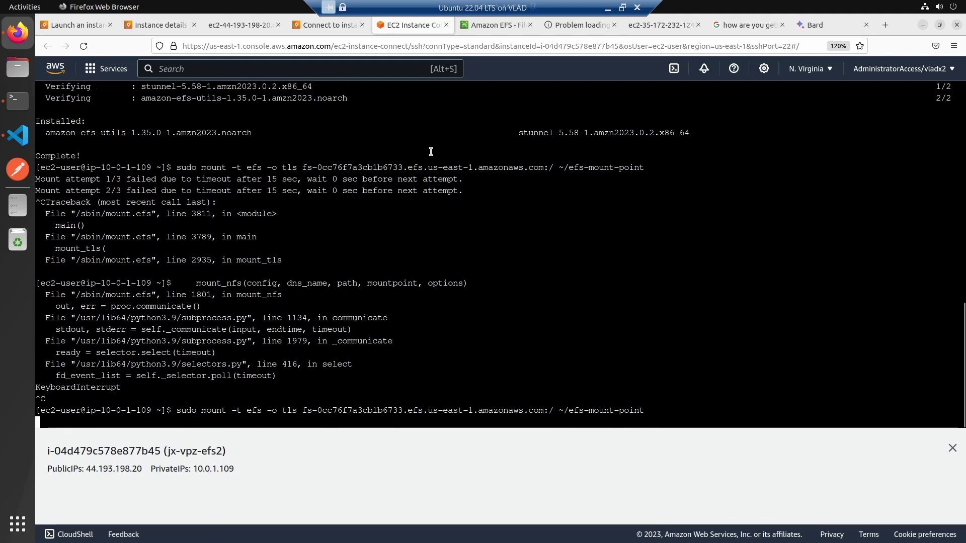
pyautogui.click(281, 22)
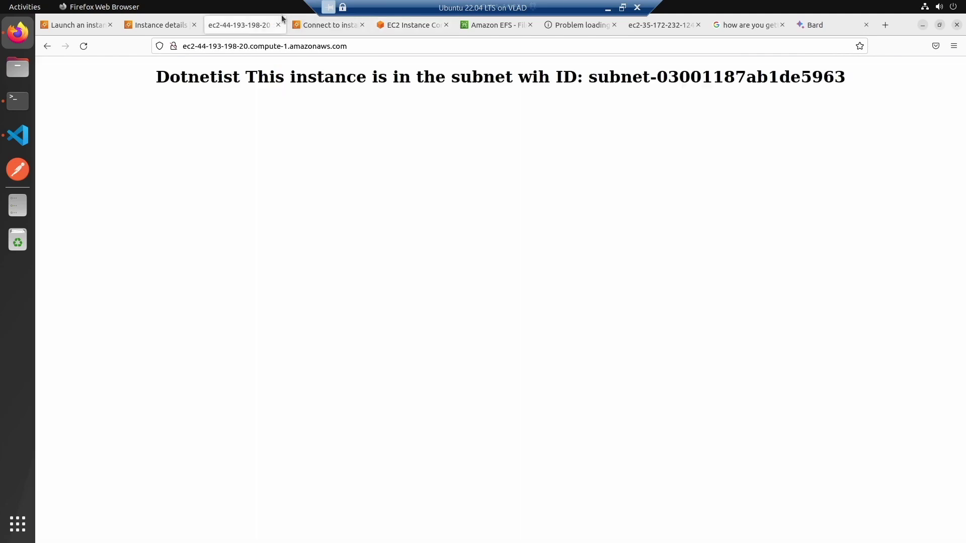
pyautogui.click(310, 25)
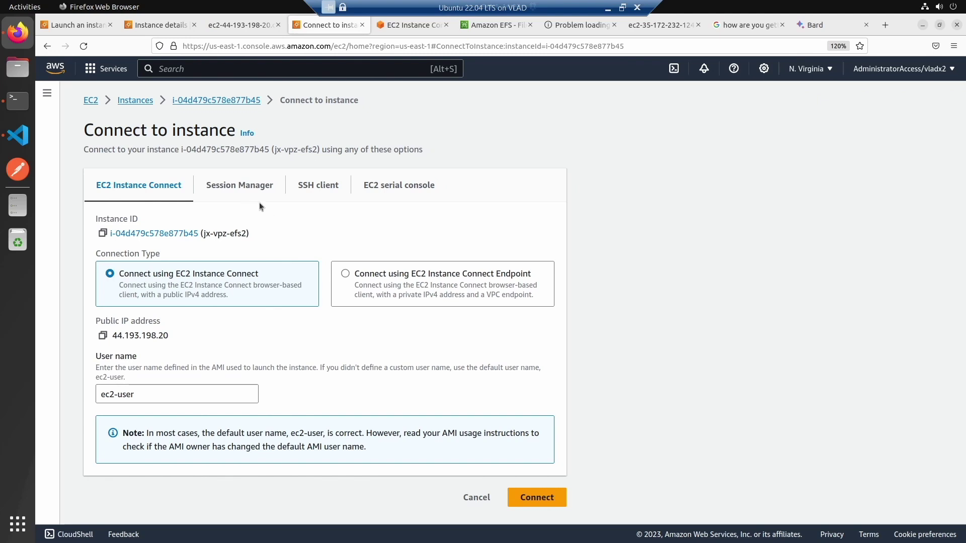
pyautogui.click(406, 26)
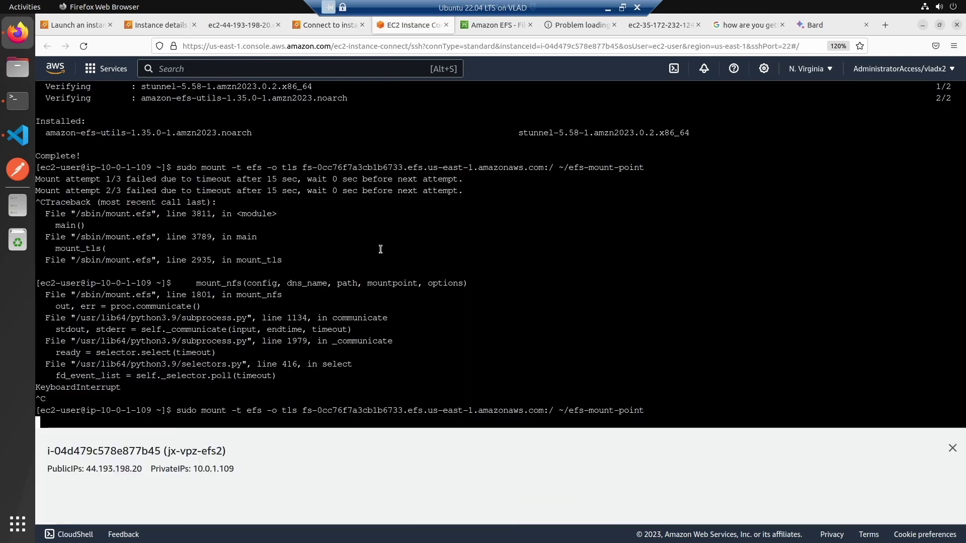
# Step: Interrupt the running mount command and list the home directory with ls
pyautogui.hotkey('ctrl', 'c')
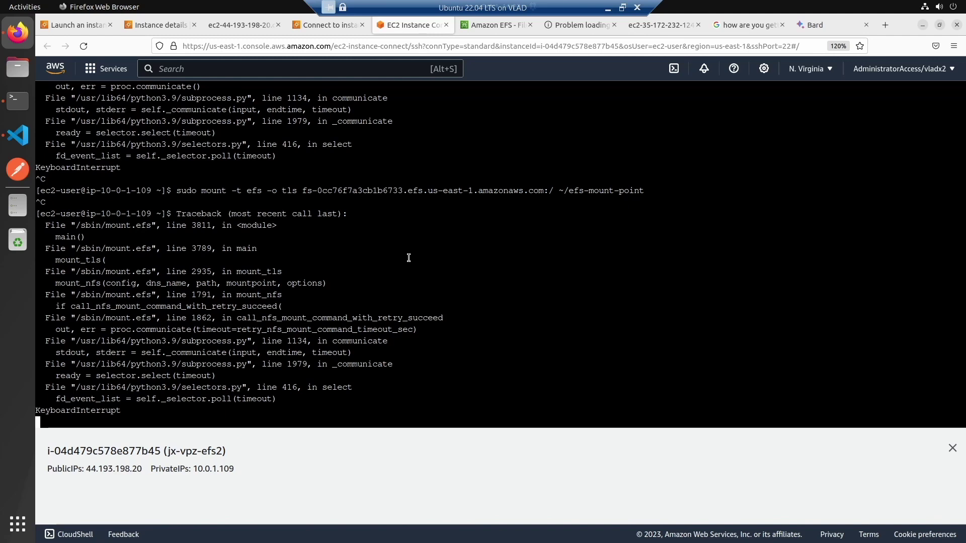
pyautogui.hotkey('ctrl', 'c')
pyautogui.write('ls')
pyautogui.press('Return')
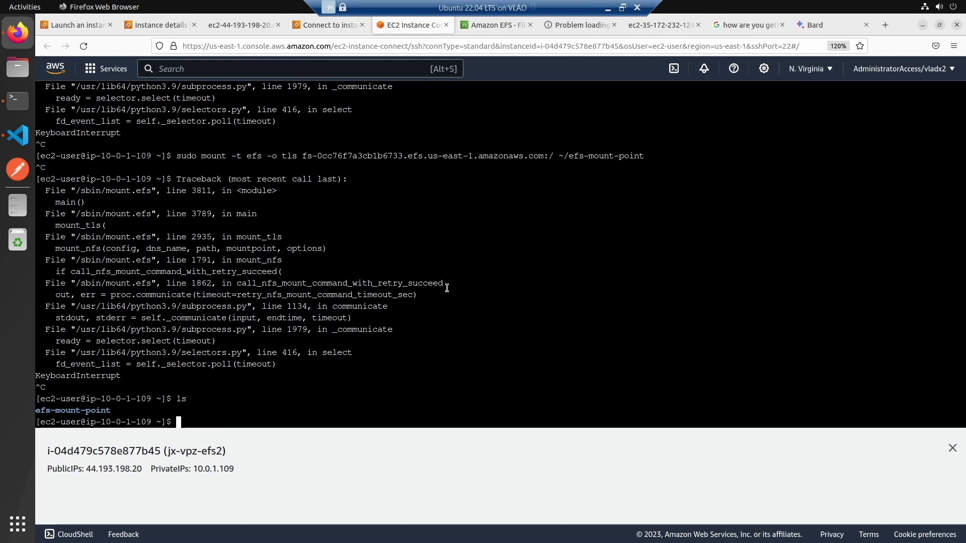
# Step: Return to the jx-efs file system page, open its attach instructions and copy the EFS mount helper command for mounting via DNS
pyautogui.click(495, 27)
pyautogui.click(614, 387)
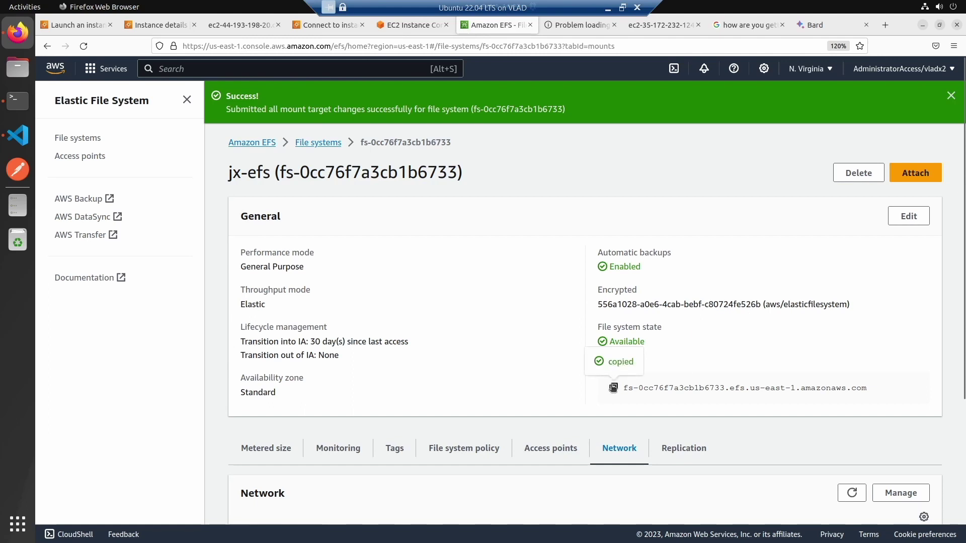
pyautogui.click(13, 139)
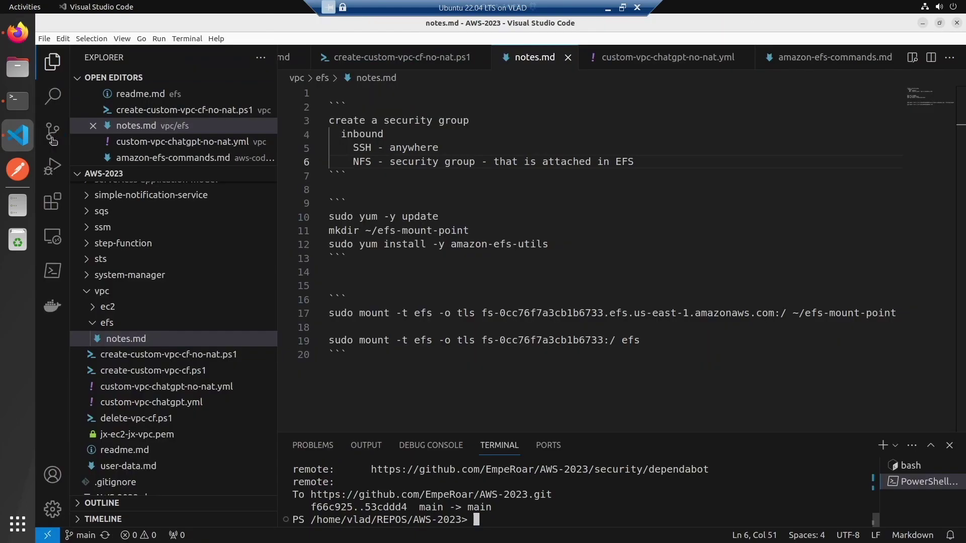
pyautogui.click(18, 32)
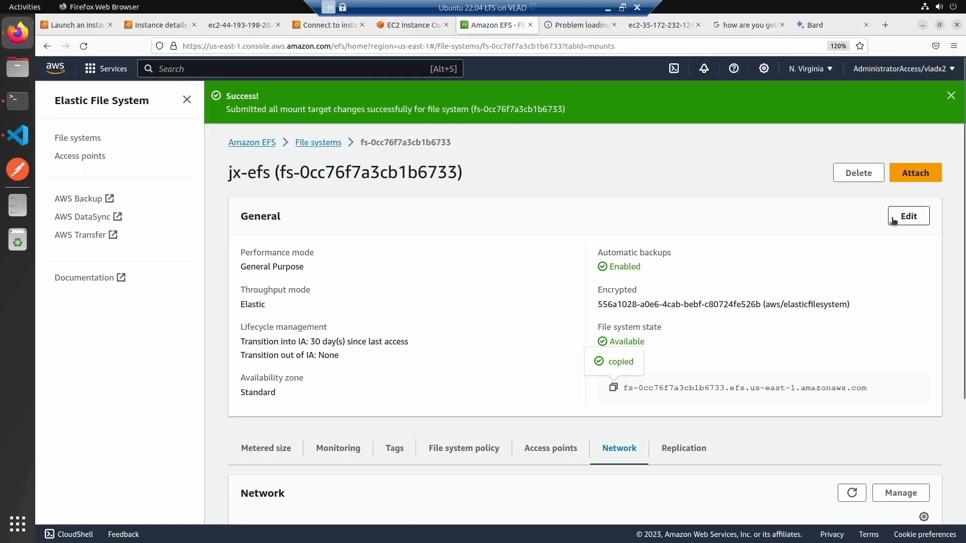
pyautogui.click(905, 174)
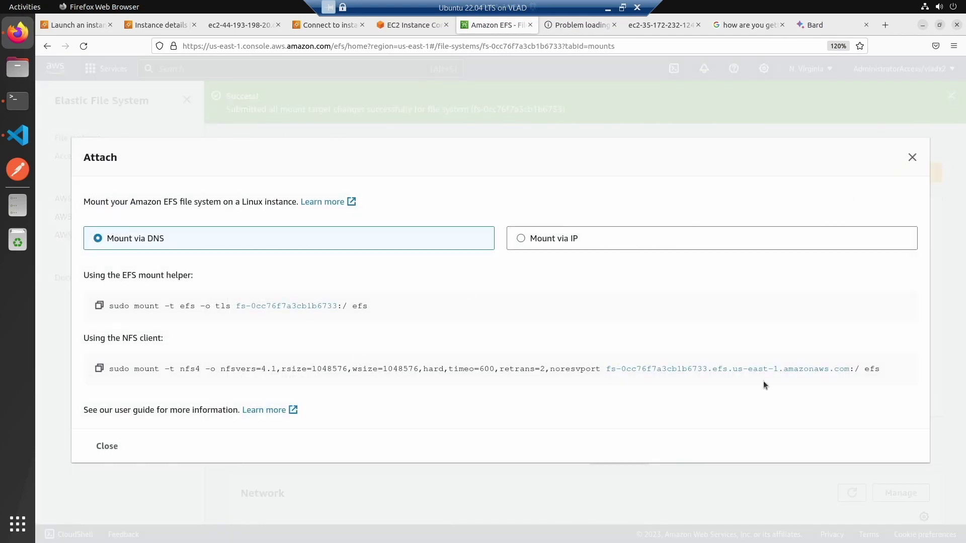
pyautogui.click(99, 305)
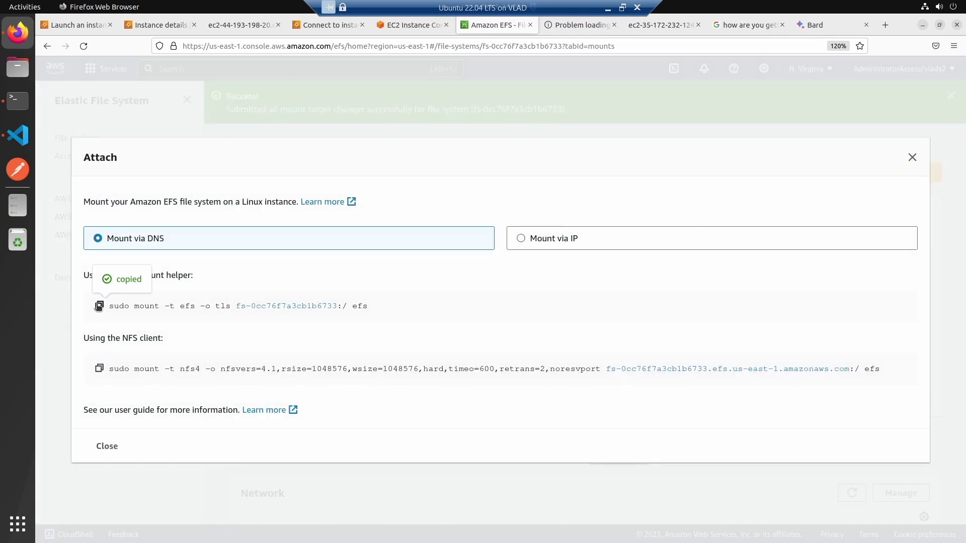
# Step: In VS Code, replace the last mount command in notes.md with the copied helper command, save the file and copy that line
pyautogui.click(28, 138)
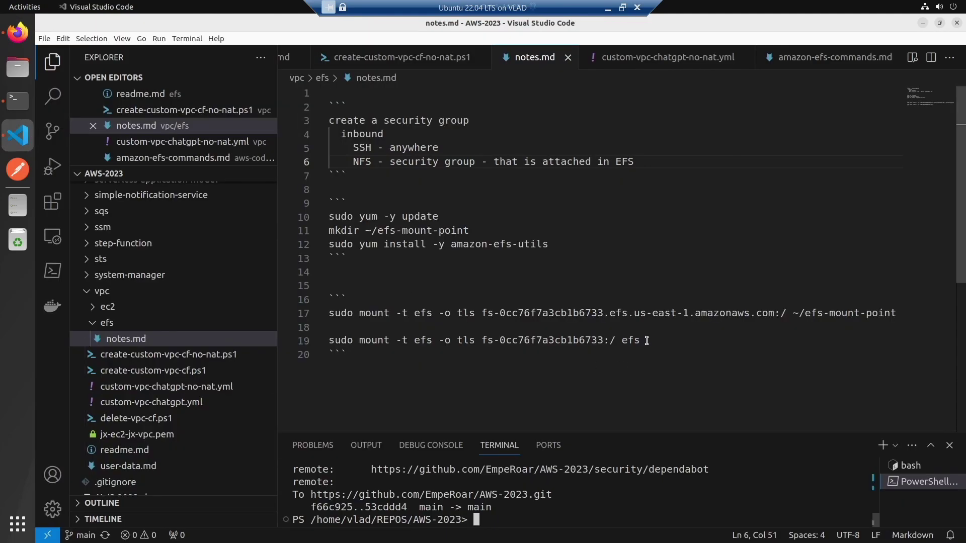
pyautogui.moveTo(639, 340); pyautogui.dragTo(306, 340)
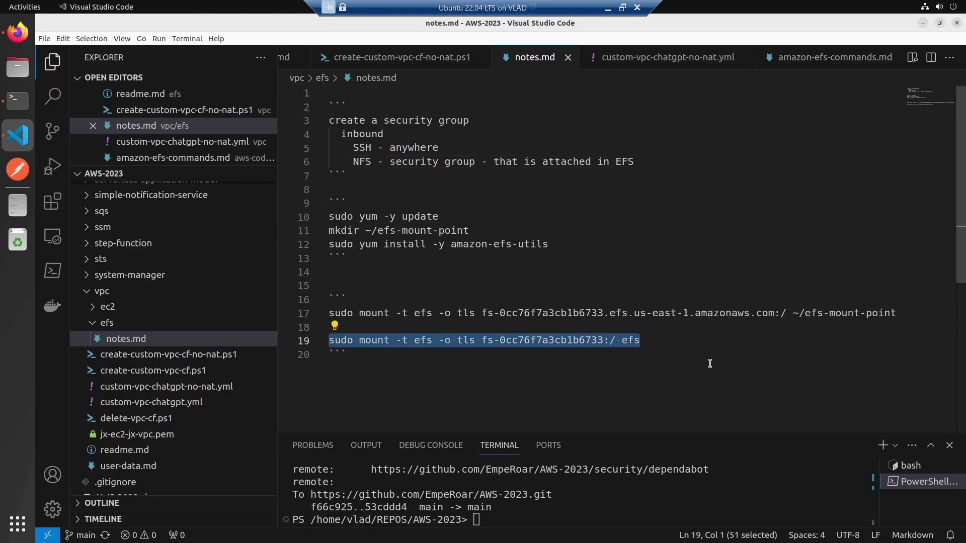
pyautogui.hotkey('ctrl', 'v')
pyautogui.hotkey('ctrl', 's')
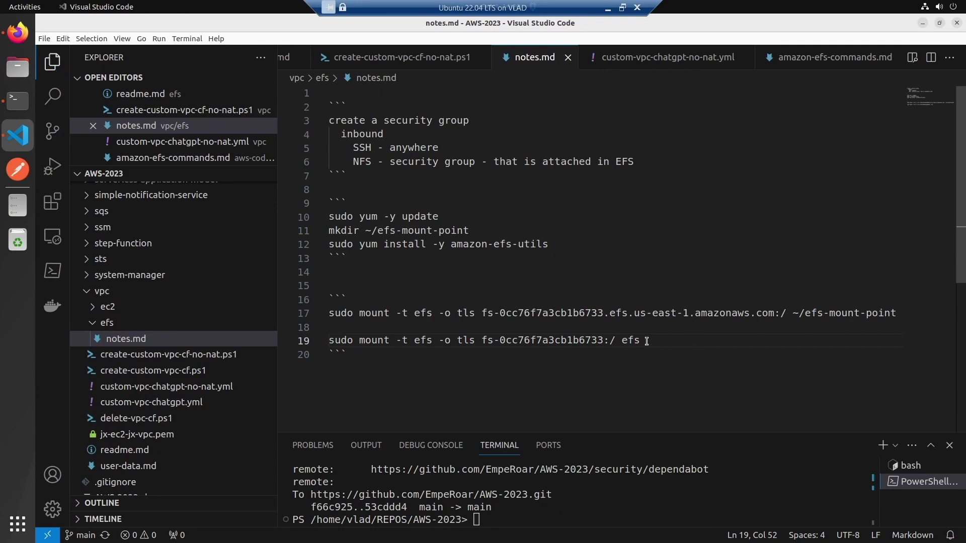
pyautogui.moveTo(647, 341); pyautogui.dragTo(329, 341)
pyautogui.hotkey('ctrl', 'c')
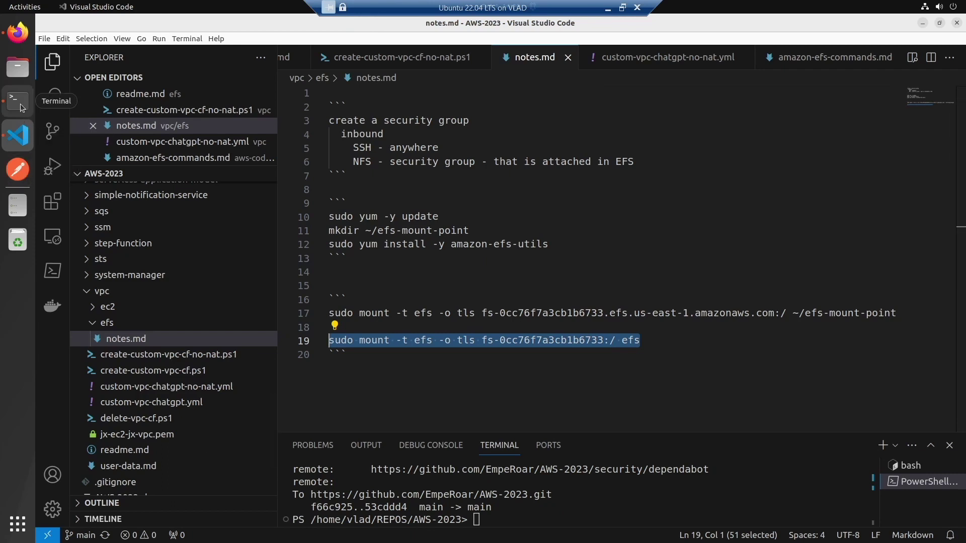
# Step: Switch to Firefox and run sudo mount -t efs -o tls fs-0cc76f7a3cb1b6733:/ efs in the jx-vpz-efs2 Instance Connect terminal
pyautogui.click(22, 40)
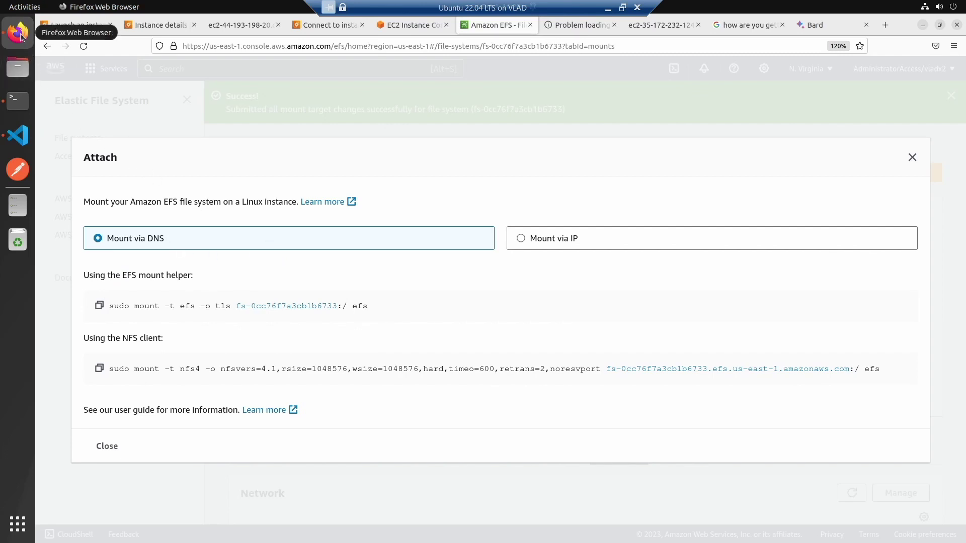
pyautogui.click(398, 30)
pyautogui.rightClick(413, 314)
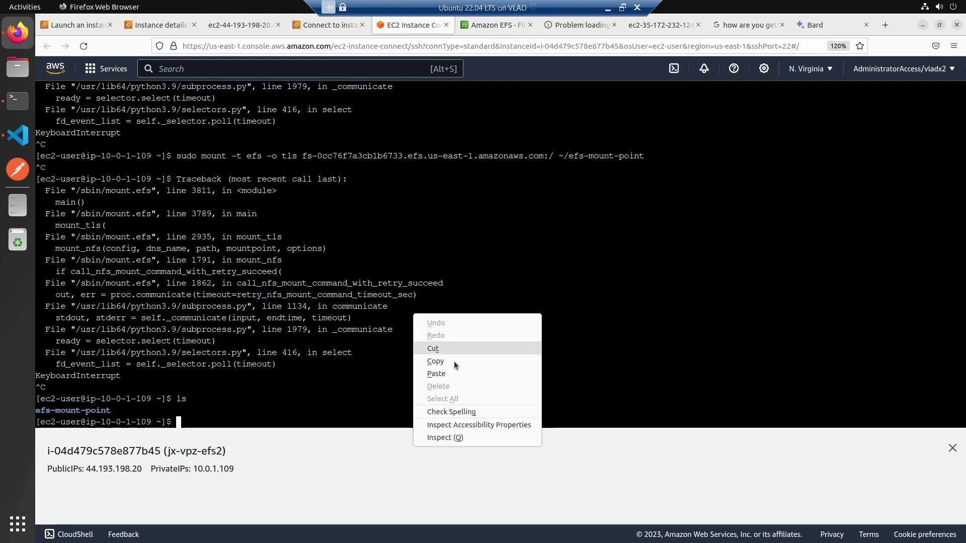
pyautogui.click(459, 370)
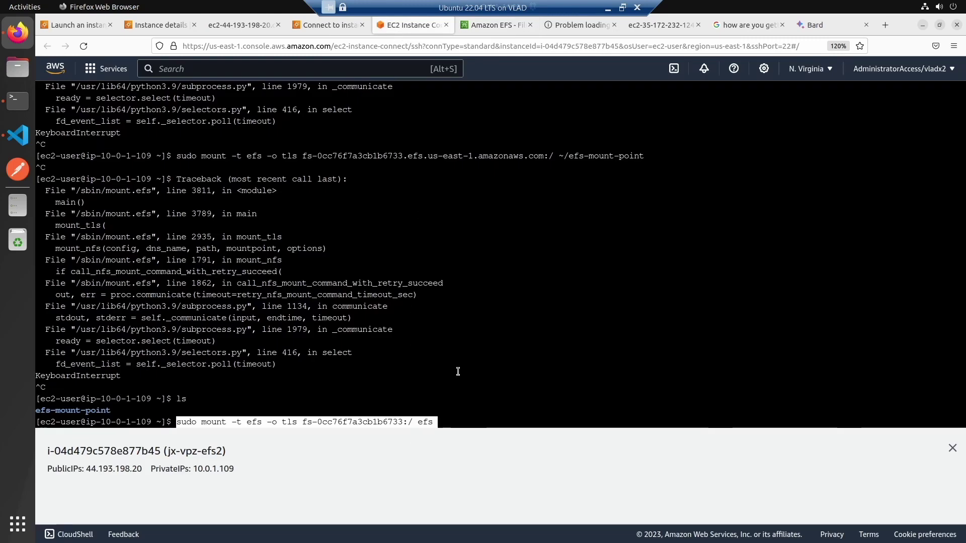
pyautogui.press('Return')
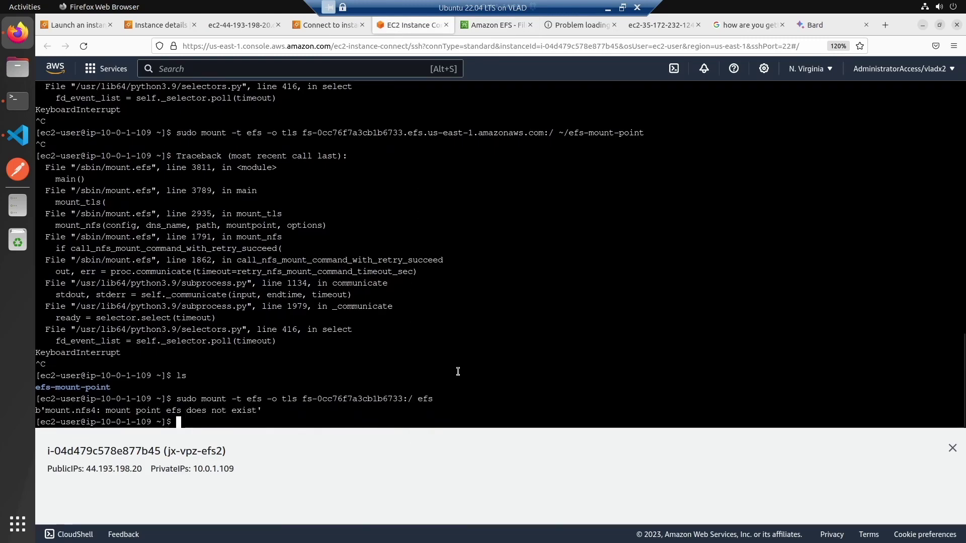
# Step: Recall the last mount command, change its mount point to ~/efs-mount-point/ and run it
pyautogui.press('Up')
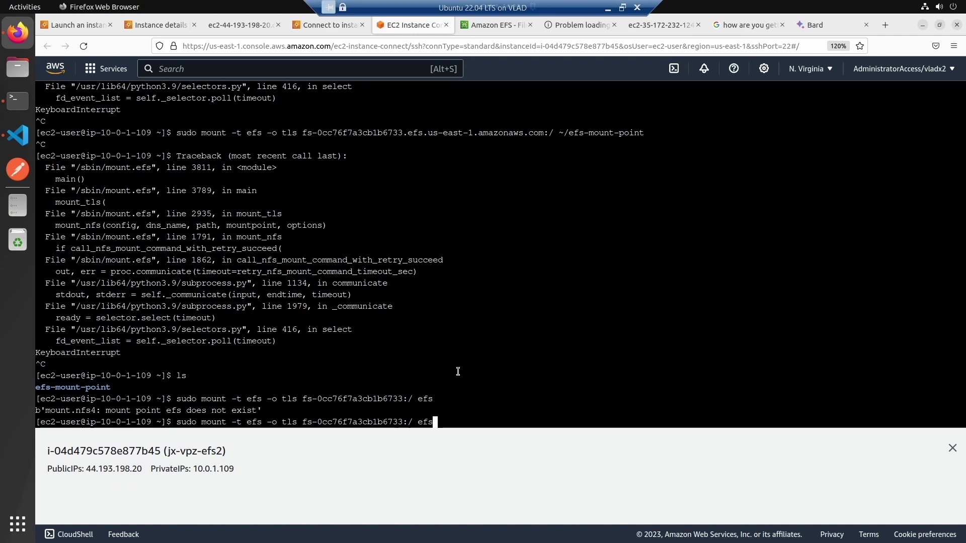
pyautogui.press('BackSpace')
pyautogui.press('BackSpace')
pyautogui.press('BackSpace')
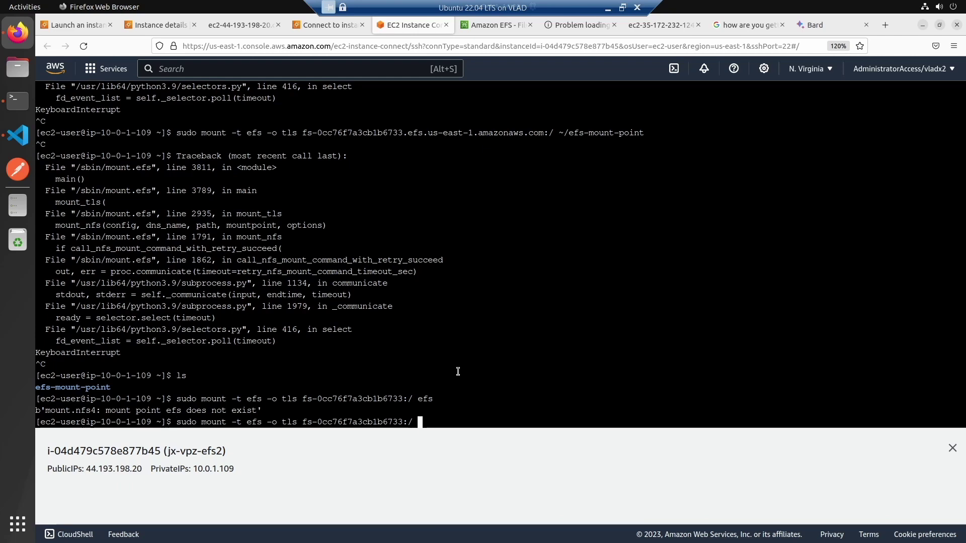
pyautogui.write('/ef')
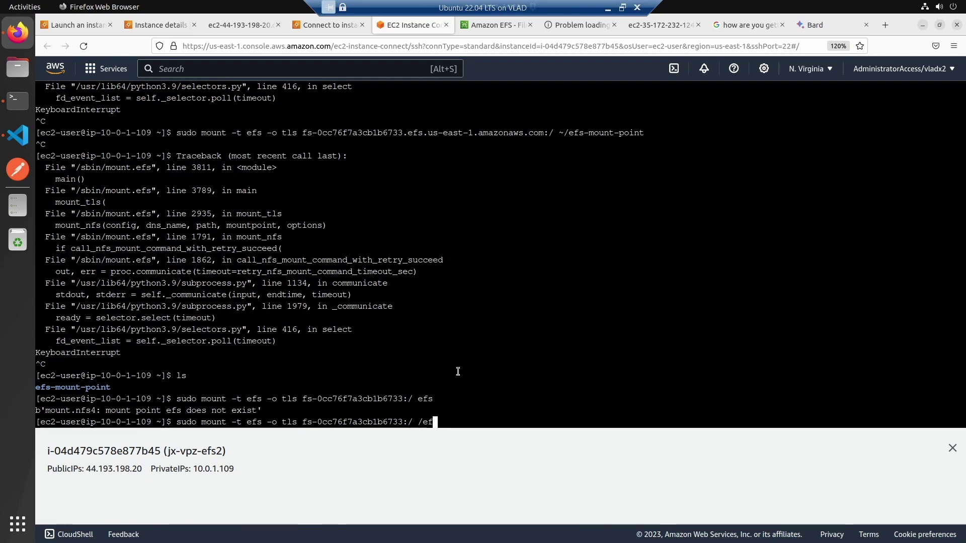
pyautogui.write('s-mo')
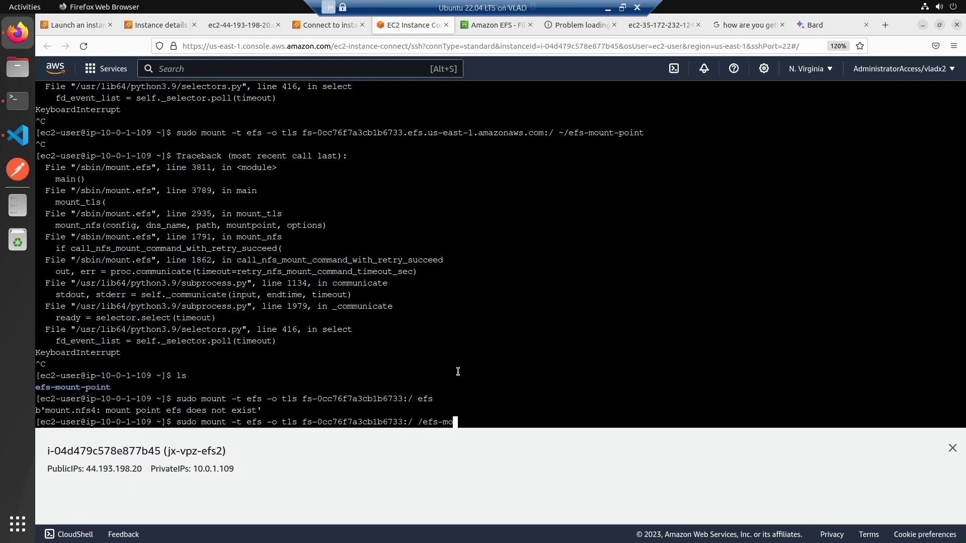
pyautogui.press('BackSpace')
pyautogui.press('BackSpace')
pyautogui.press('BackSpace')
pyautogui.press('BackSpace')
pyautogui.press('BackSpace')
pyautogui.press('BackSpace')
pyautogui.press('BackSpace')
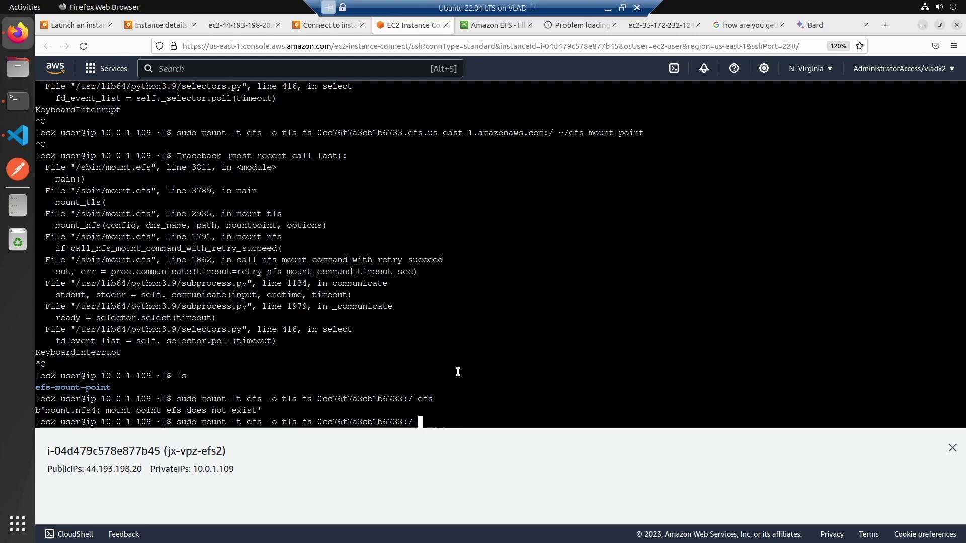
pyautogui.write('~')
pyautogui.write('/efs-mo')
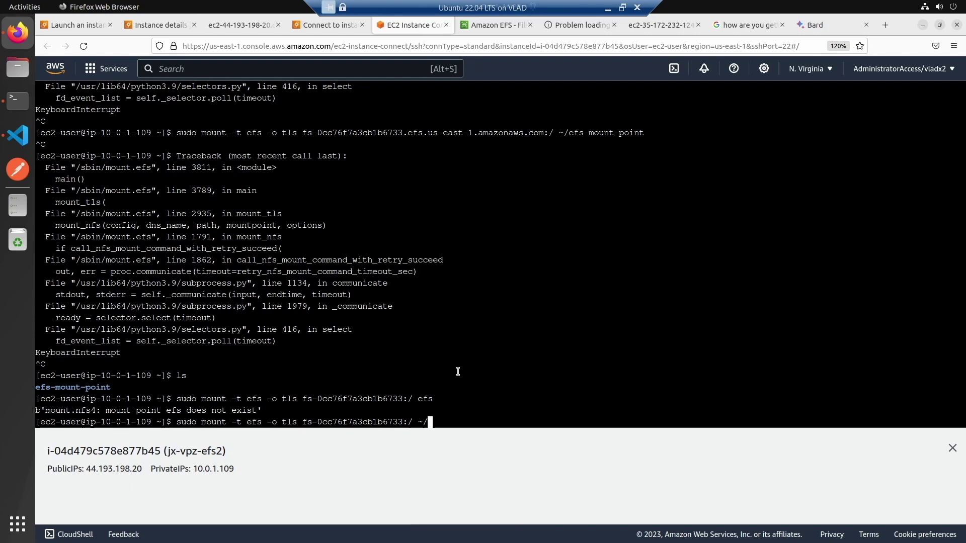
pyautogui.press('Tab')
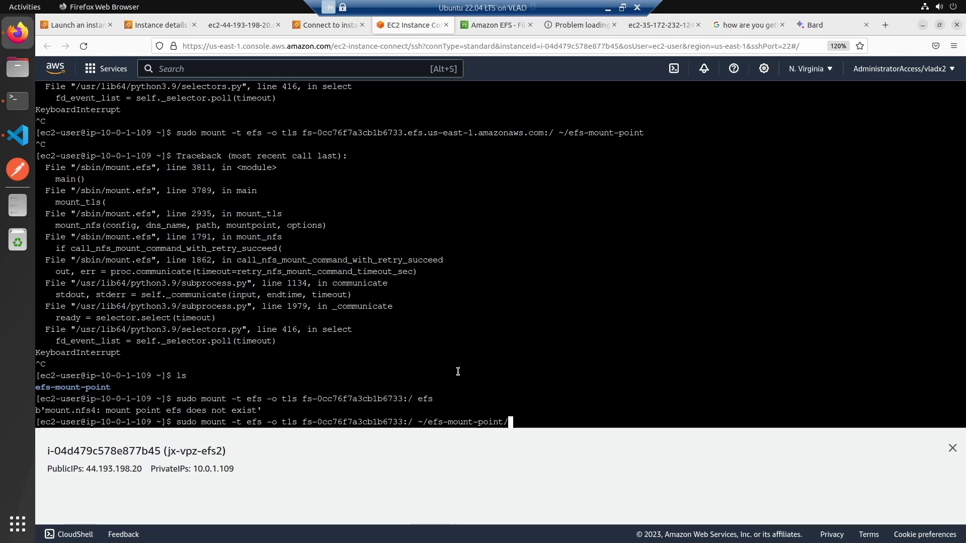
pyautogui.press('Return')
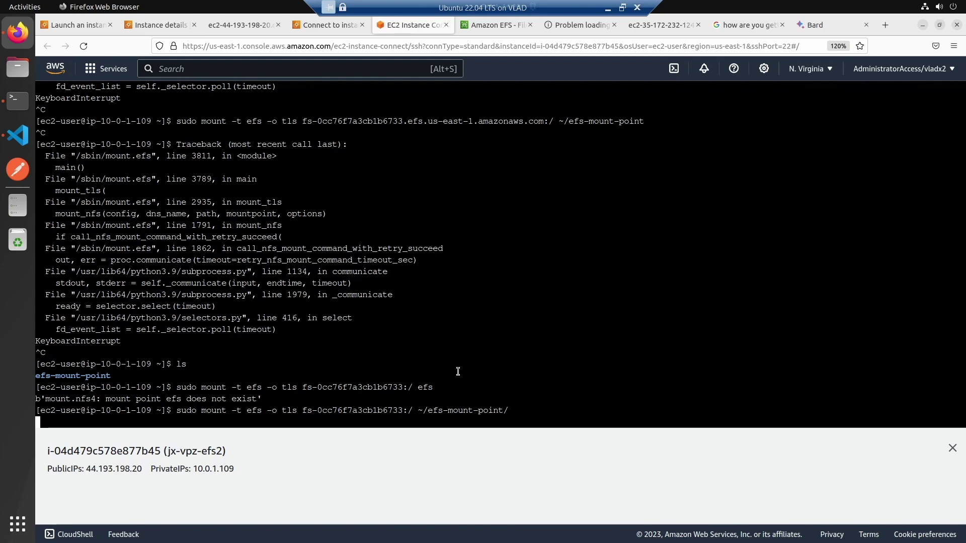
# Step: Interrupt the running mount command and open the instance details page of jx-vpz-efs2
pyautogui.hotkey('ctrl', 'c')
pyautogui.click(161, 25)
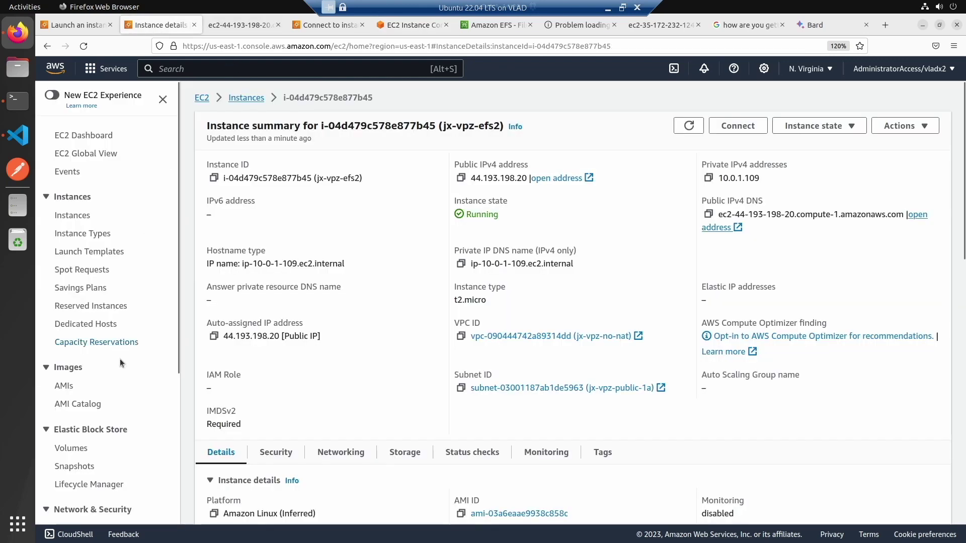
# Step: Open the inbound rules of the jx-vpz-security-group security group for editing
pyautogui.scroll(-5, 119, 363)
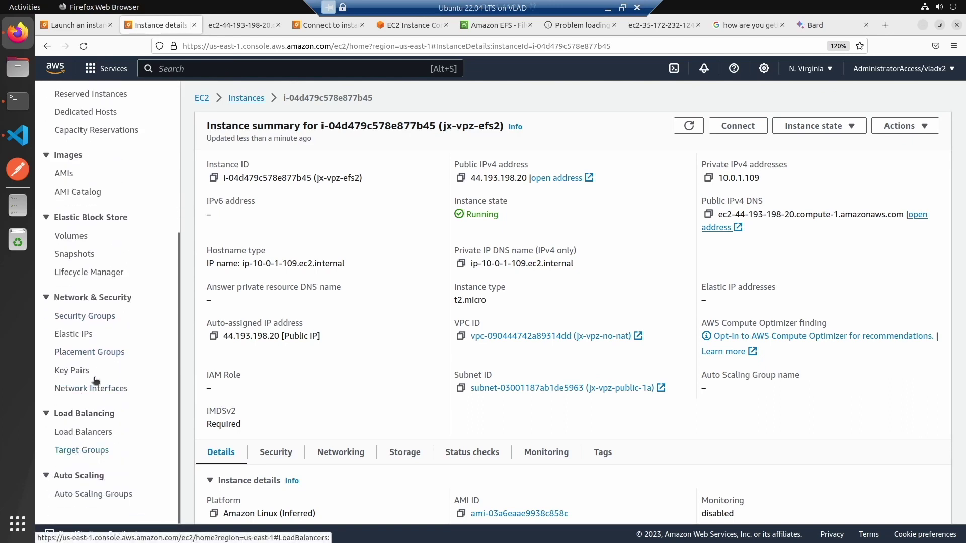
pyautogui.click(84, 316)
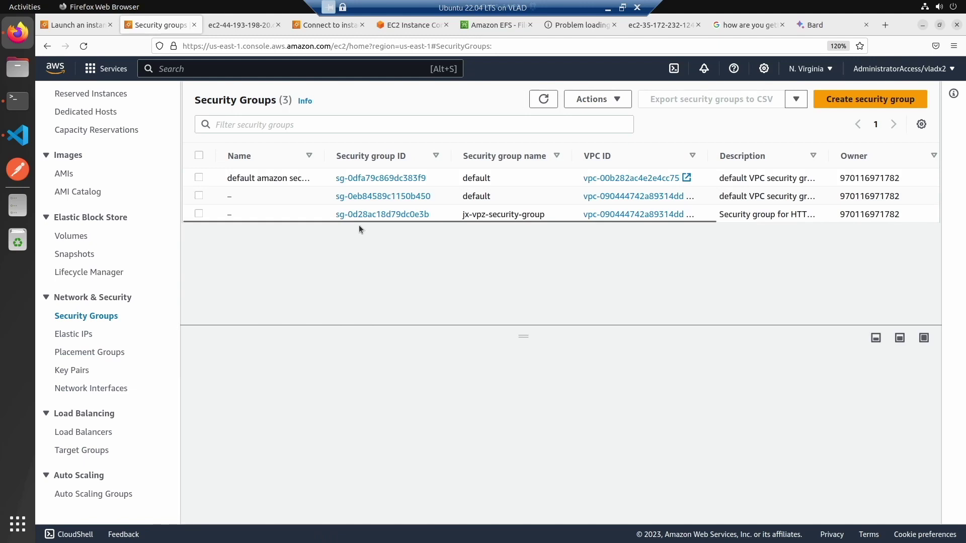
pyautogui.click(393, 215)
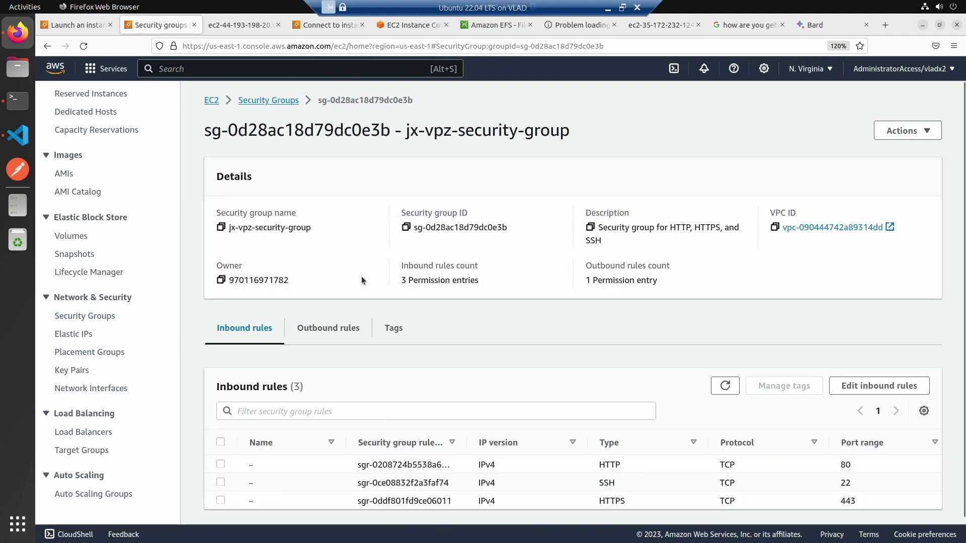
pyautogui.scroll(-1, 361, 276)
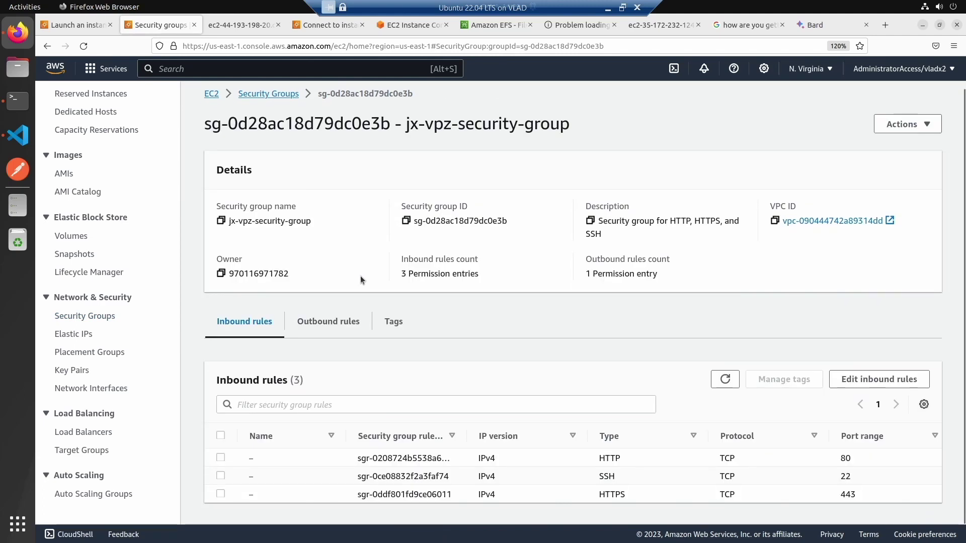
pyautogui.click(878, 380)
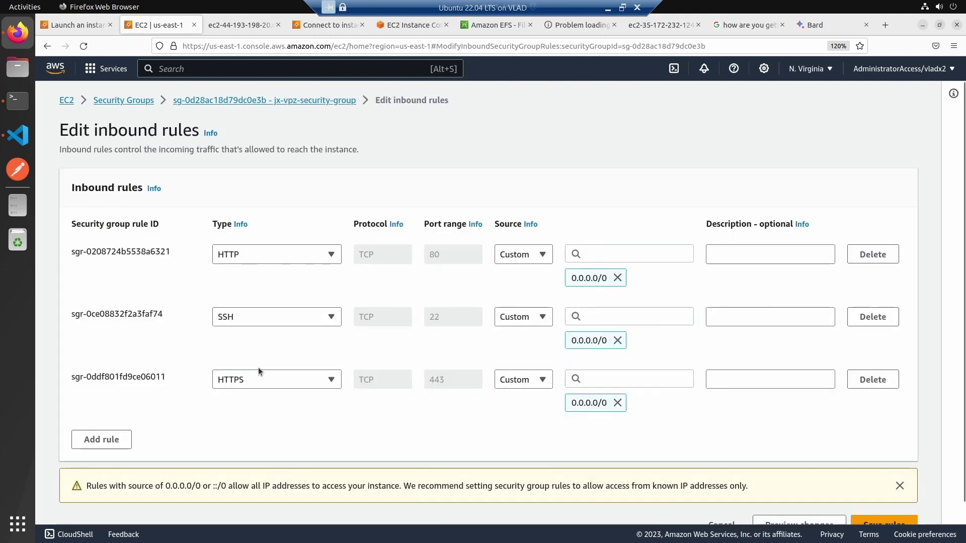
# Step: Add an inbound NFS rule with jx-vpz-security-group as its custom source and save the rules
pyautogui.click(104, 441)
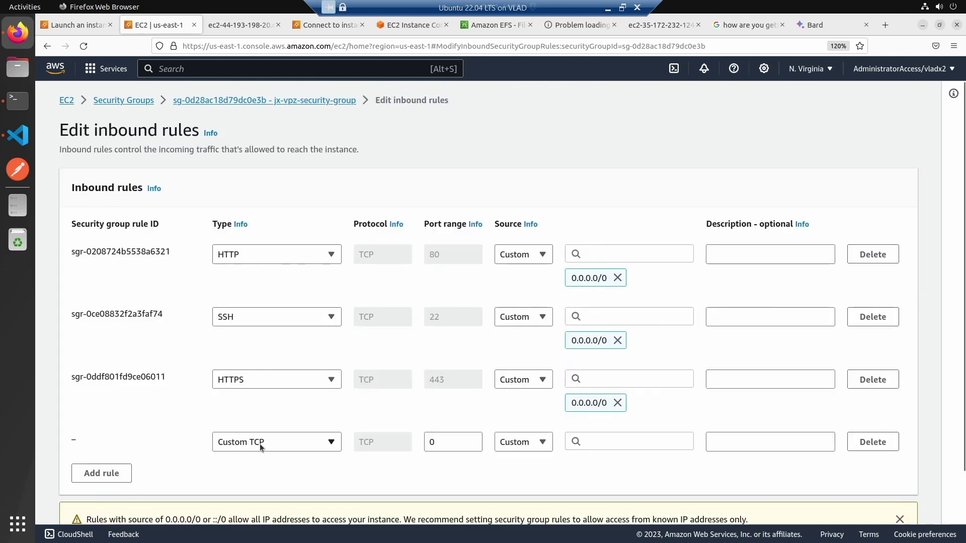
pyautogui.click(260, 445)
pyautogui.write('NF')
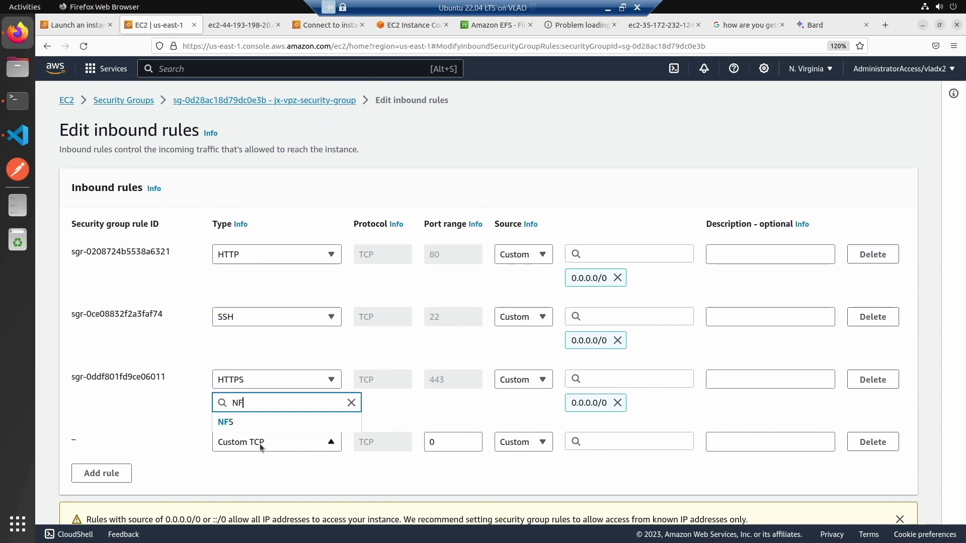
pyautogui.click(248, 420)
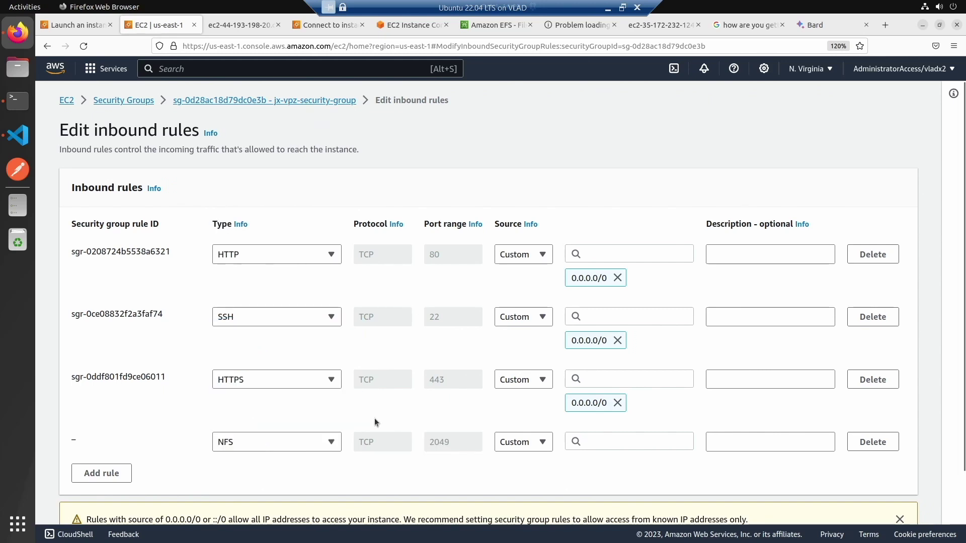
pyautogui.click(595, 438)
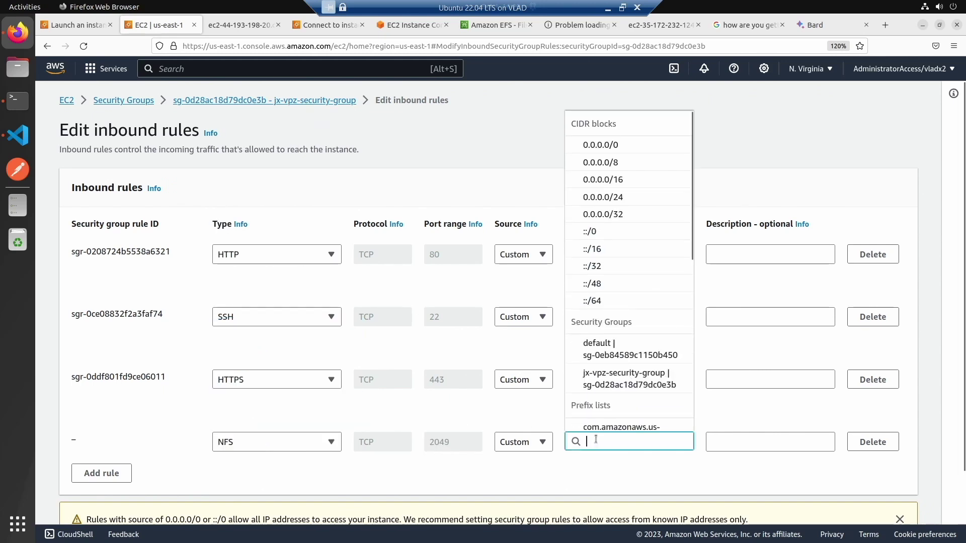
pyautogui.click(611, 380)
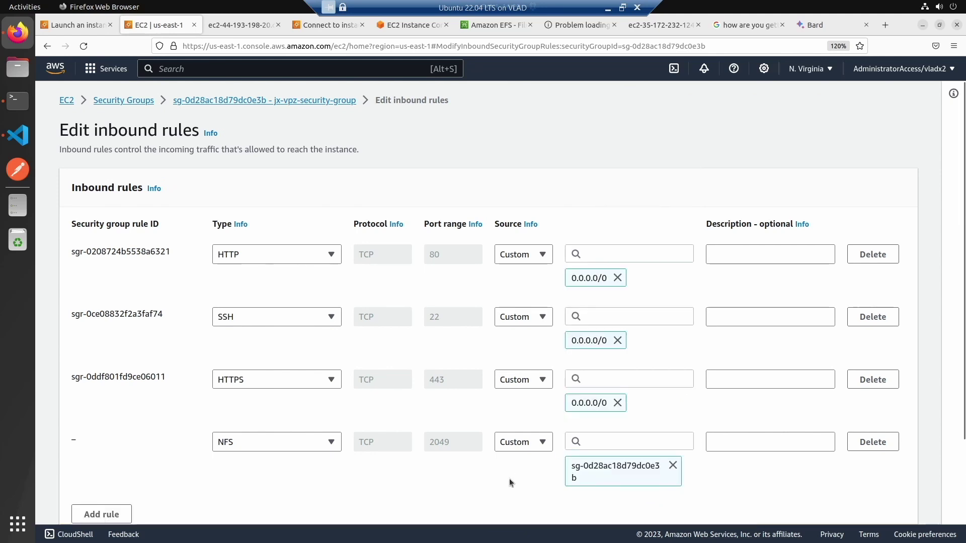
pyautogui.scroll(-3, 509, 479)
pyautogui.click(872, 503)
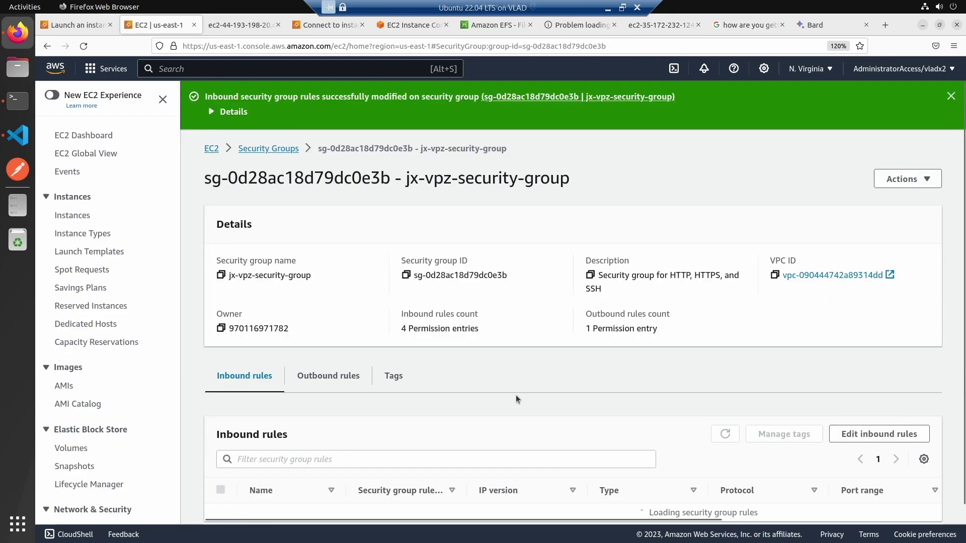
pyautogui.scroll(-2, 516, 402)
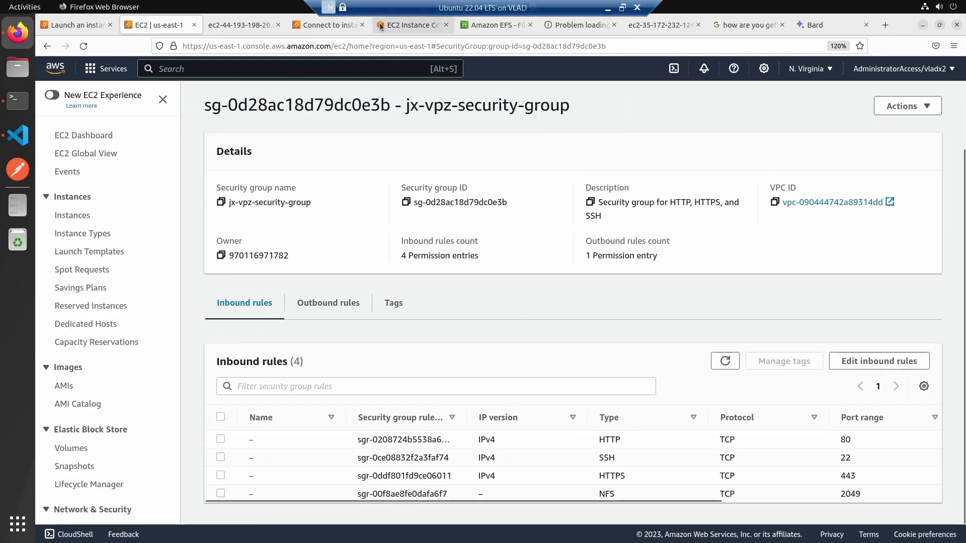
# Step: Return to the jx-vpz-efs2 Instance Connect terminal and rerun the last mount command for ~/efs-mount-point/
pyautogui.click(413, 29)
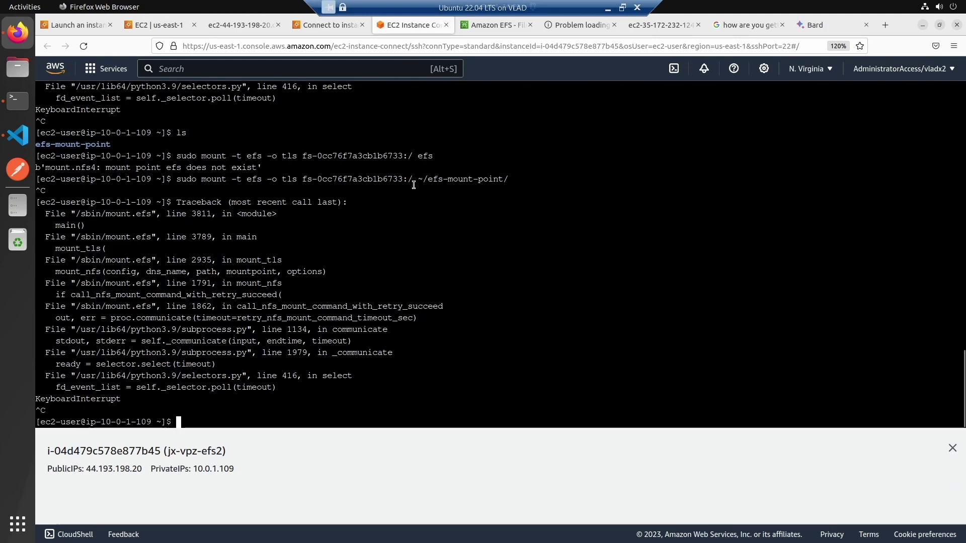
pyautogui.press('Up')
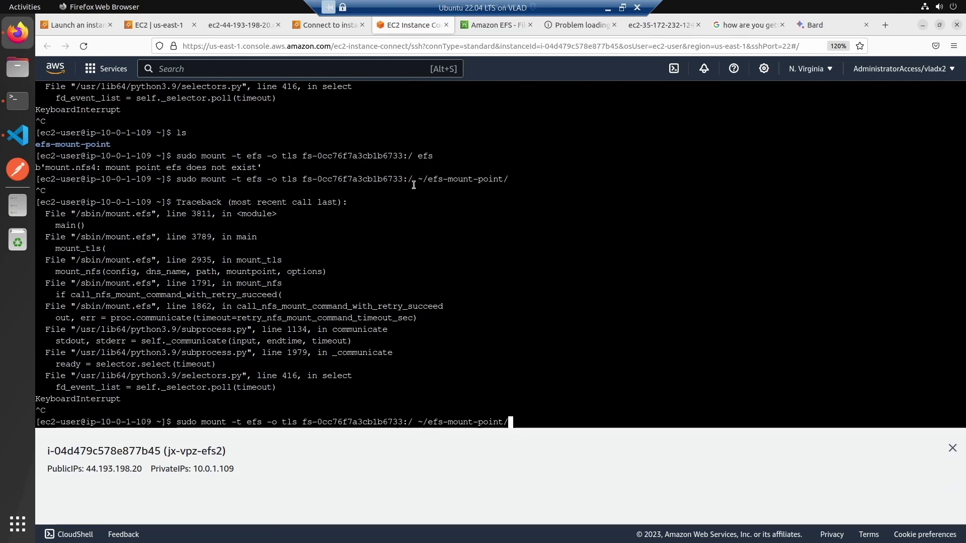
pyautogui.press('Return')
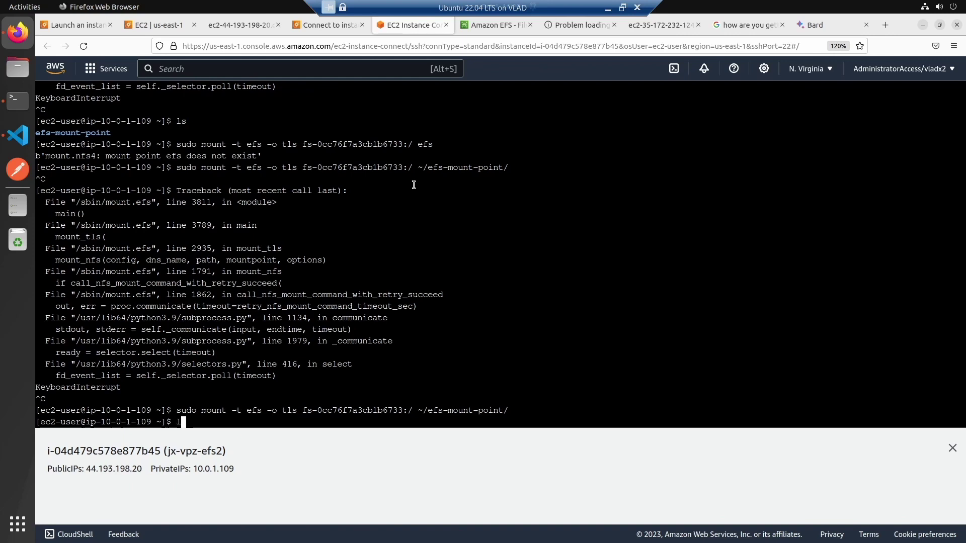
# Step: Change into the efs-mount-point/ directory and list its contents
pyautogui.write('cd efs')
pyautogui.press('Tab')
pyautogui.press('Return')
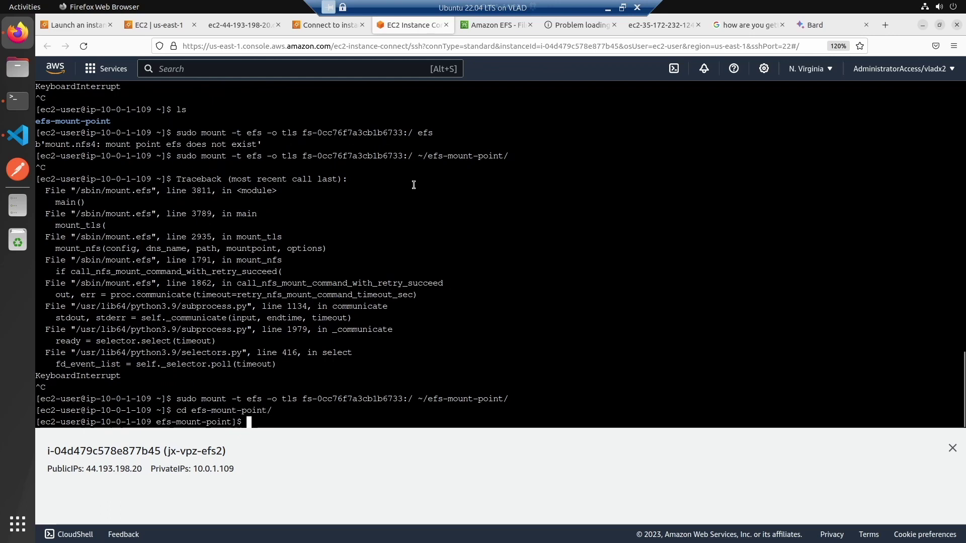
pyautogui.write('ls')
pyautogui.press('Return')
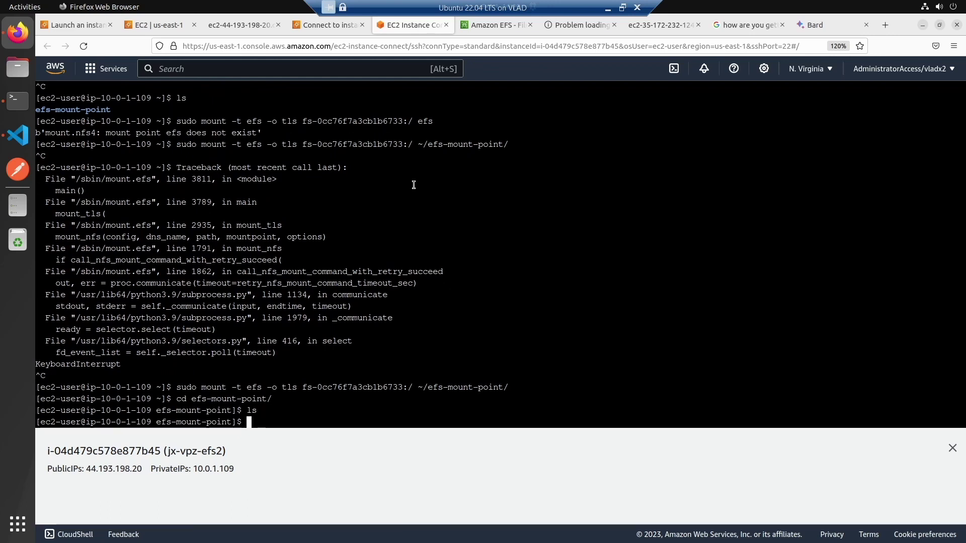
# Step: Create an empty file named my-balls with sudo touch in the mounted directory and list the contents
pyautogui.write('sudo ')
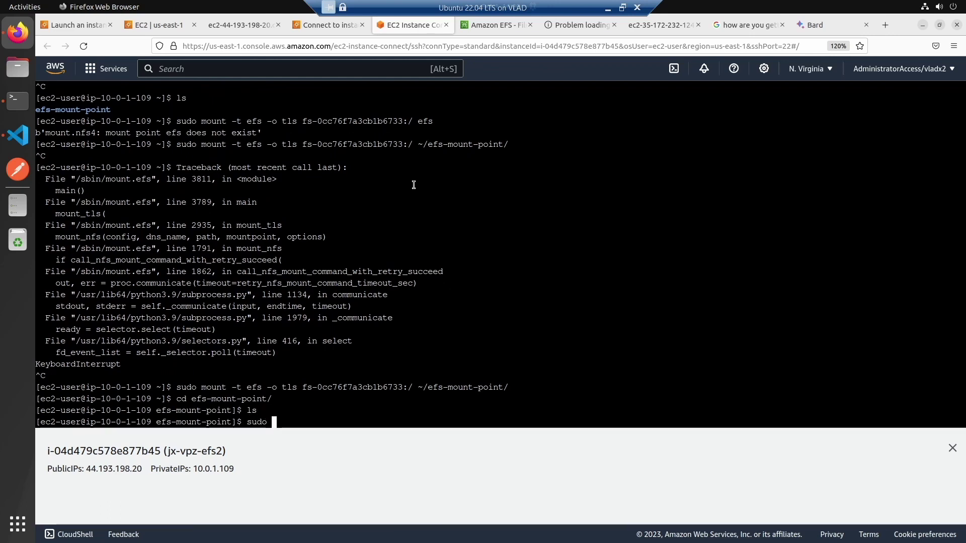
pyautogui.write('touch my-balls')
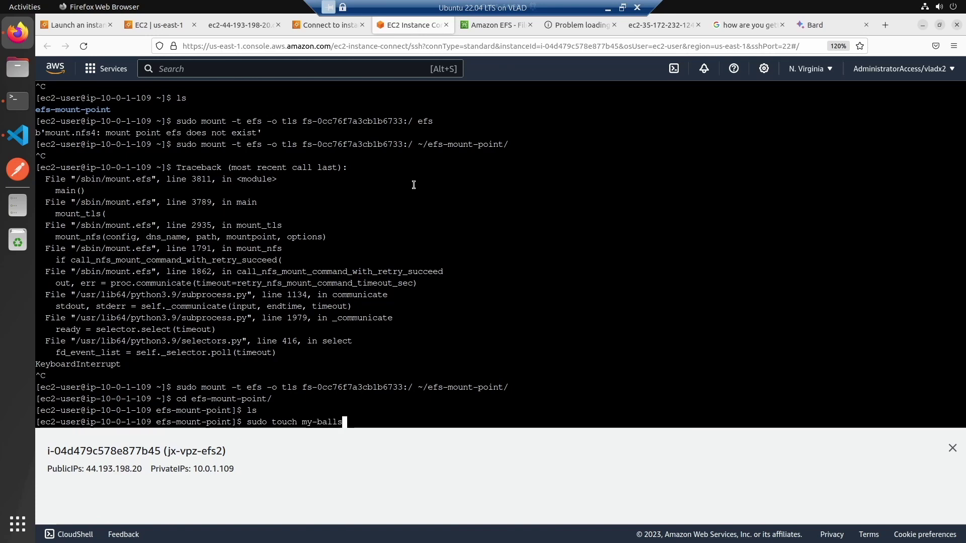
pyautogui.press('Return')
pyautogui.write('ls')
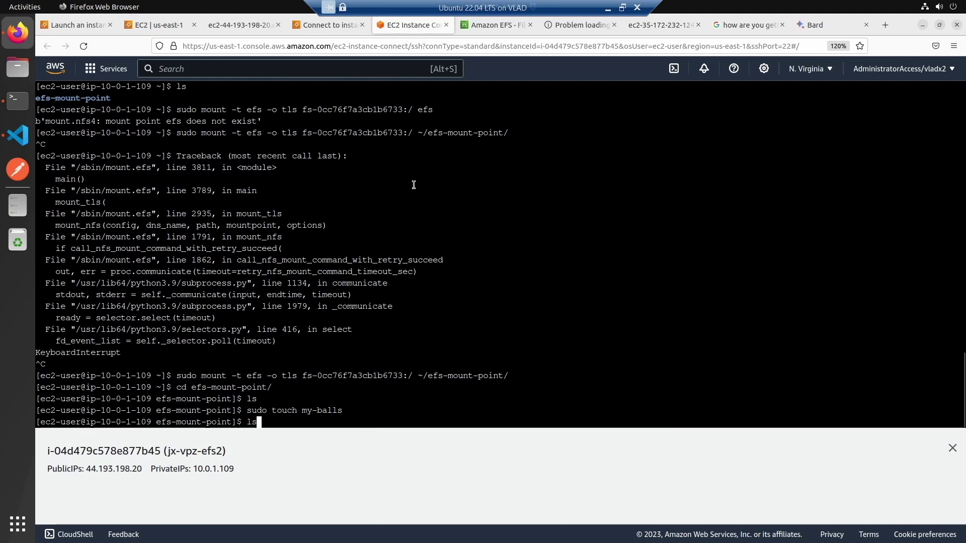
pyautogui.press('Return')
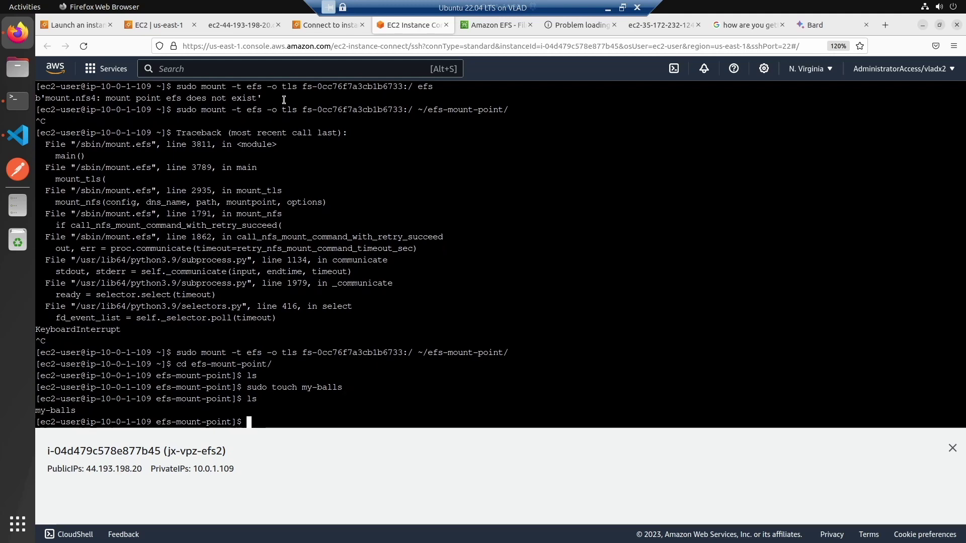
# Step: Start launching another EC2 instance from the instances list and name it jx-vpz-efs2
pyautogui.click(314, 30)
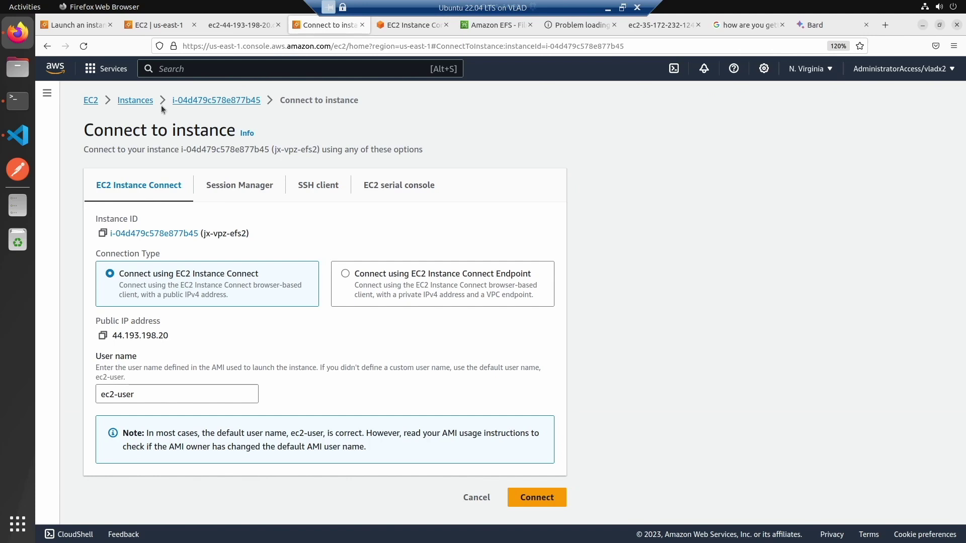
pyautogui.click(135, 100)
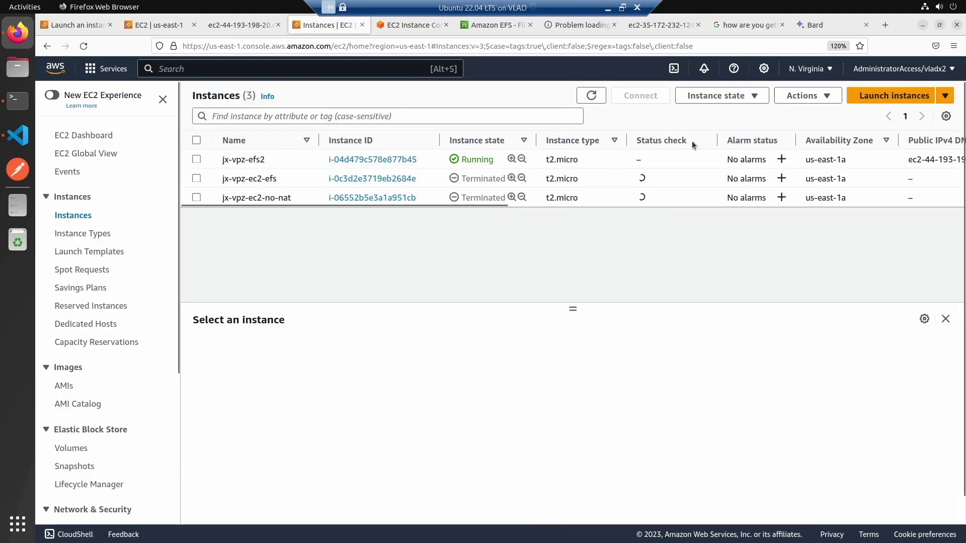
pyautogui.click(883, 96)
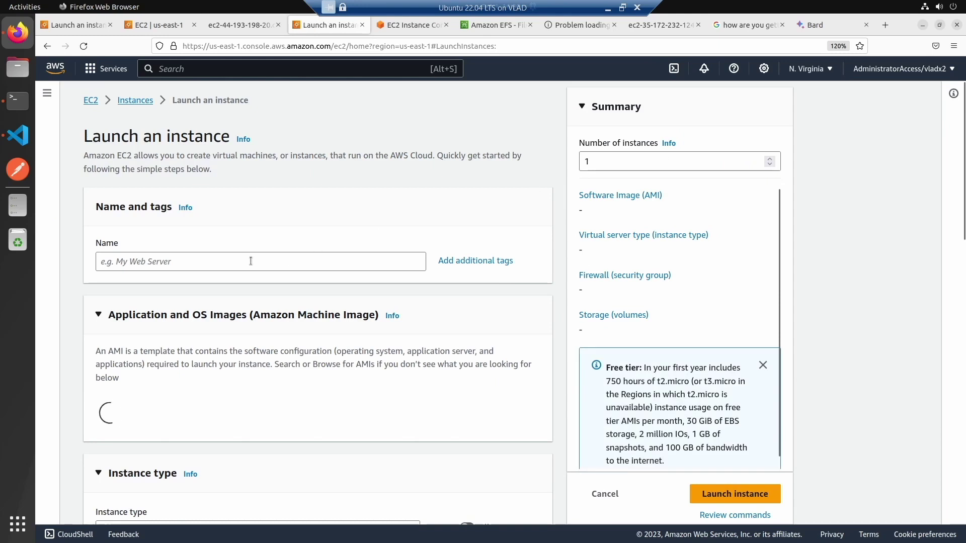
pyautogui.click(250, 261)
pyautogui.write('jx-')
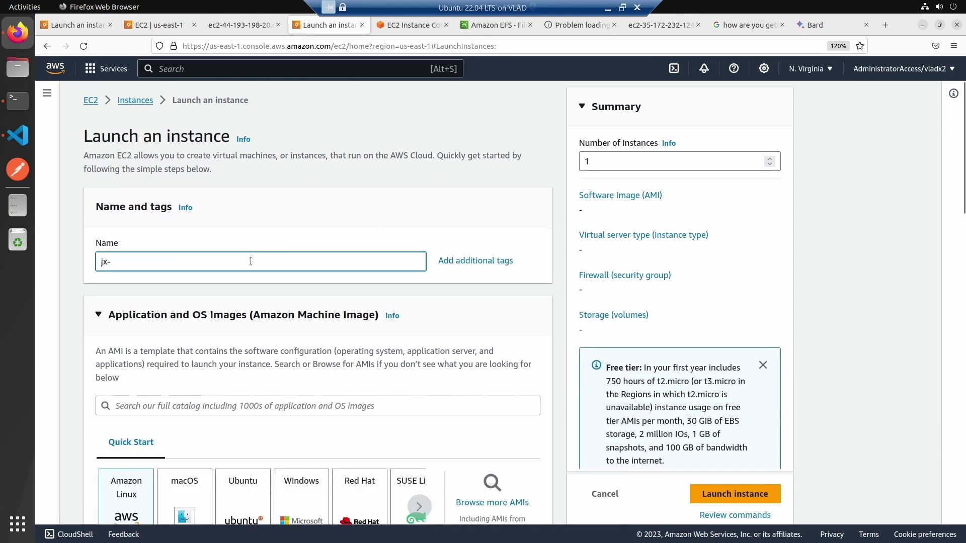
pyautogui.write('vpz-ef')
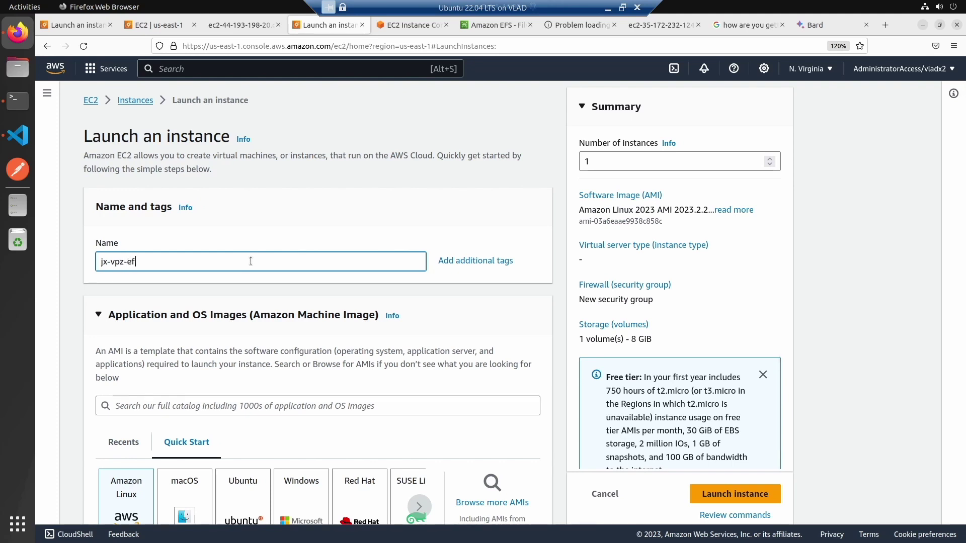
pyautogui.write('s2')
# Step: Keep the default image and instance type, and choose to proceed without a key pair
pyautogui.scroll(-8, 251, 259)
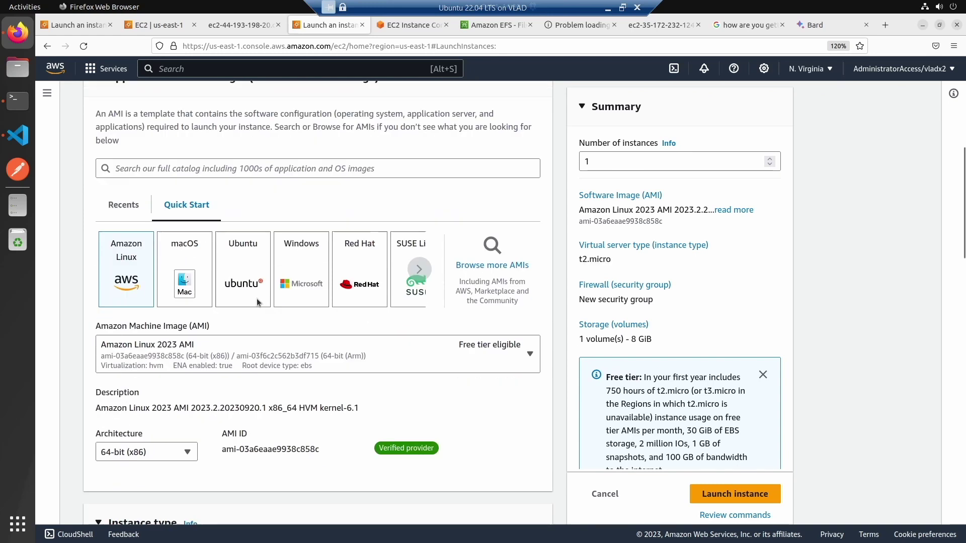
pyautogui.scroll(-5, 251, 317)
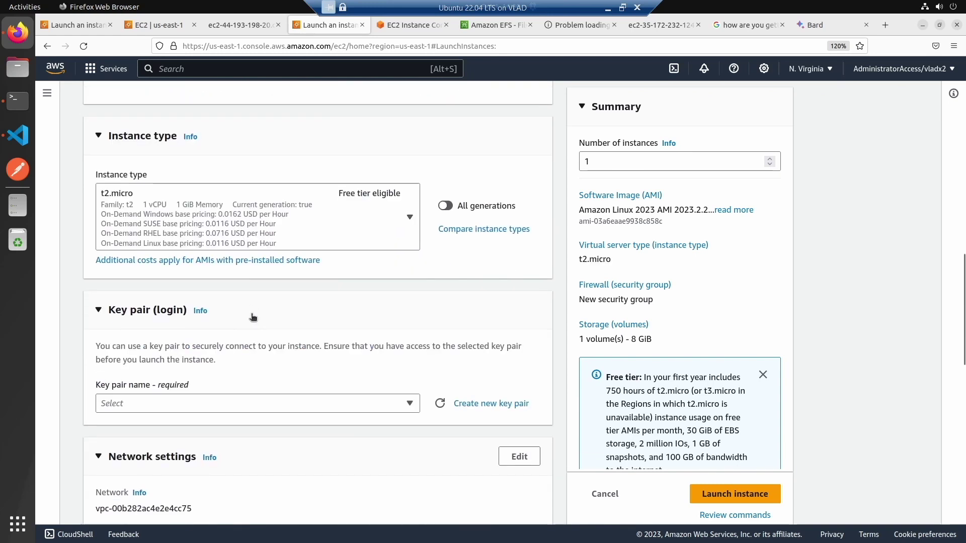
pyautogui.click(228, 403)
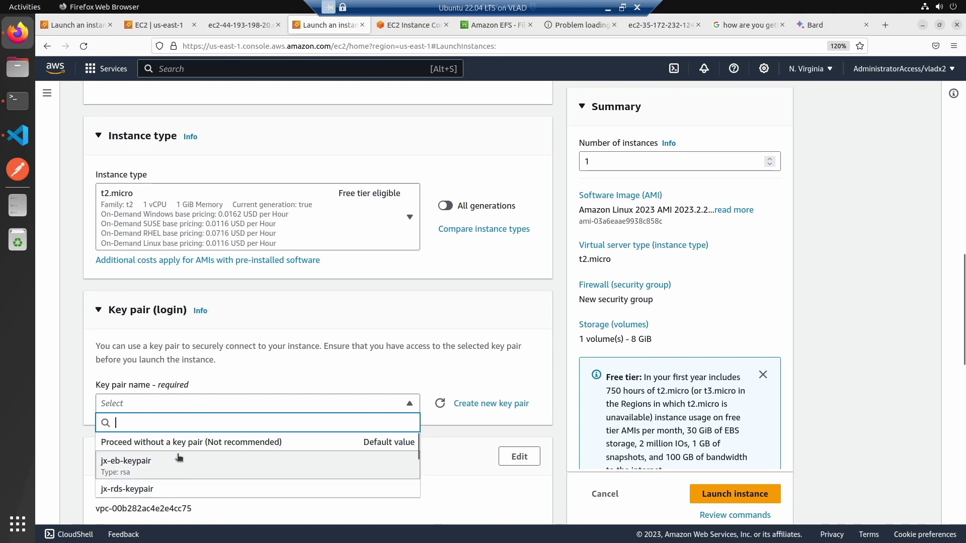
pyautogui.click(182, 442)
# Step: Edit the new instance's network settings to use the jx-vpz-no-nat VPC and the jx-vpz-public-1b subnet
pyautogui.click(259, 455)
pyautogui.scroll(-3, 265, 404)
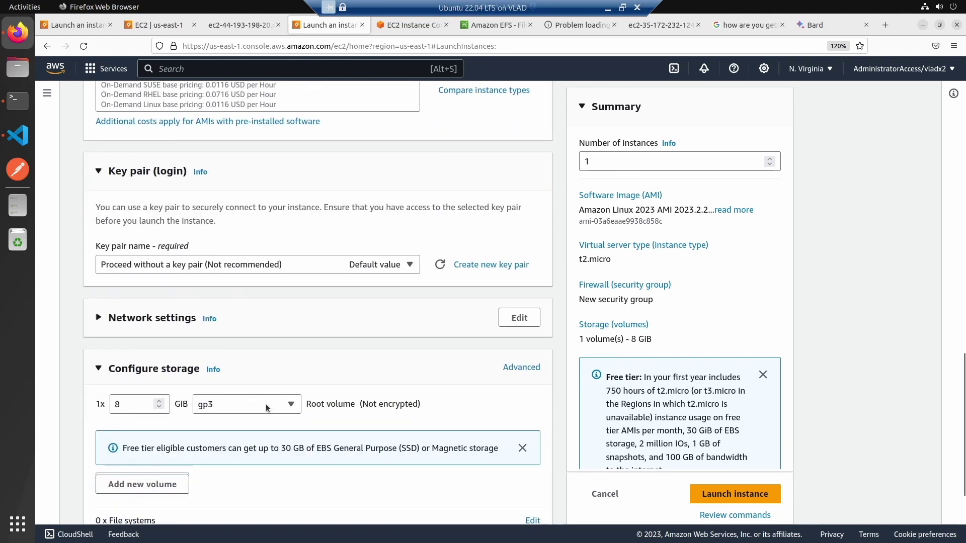
pyautogui.click(297, 329)
pyautogui.click(519, 318)
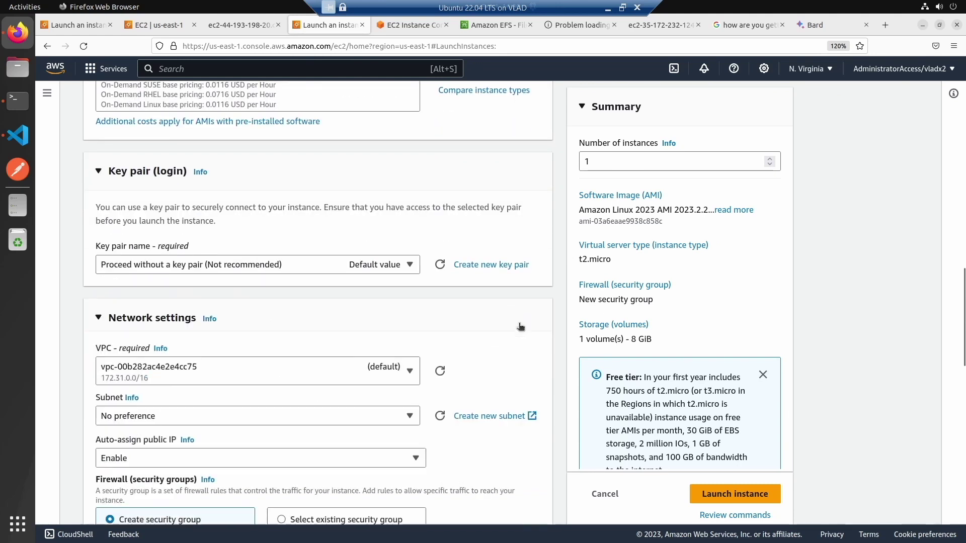
pyautogui.click(371, 379)
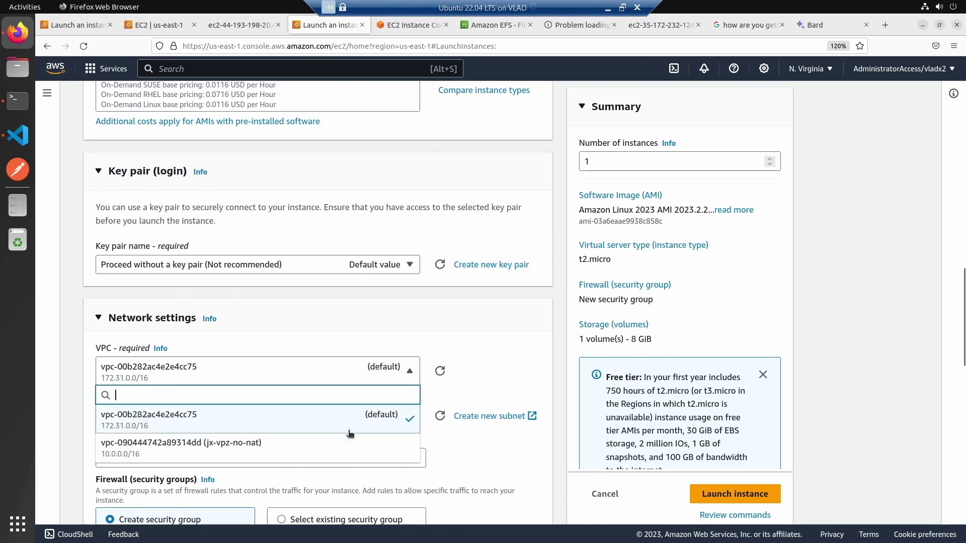
pyautogui.click(339, 456)
pyautogui.scroll(-3, 337, 452)
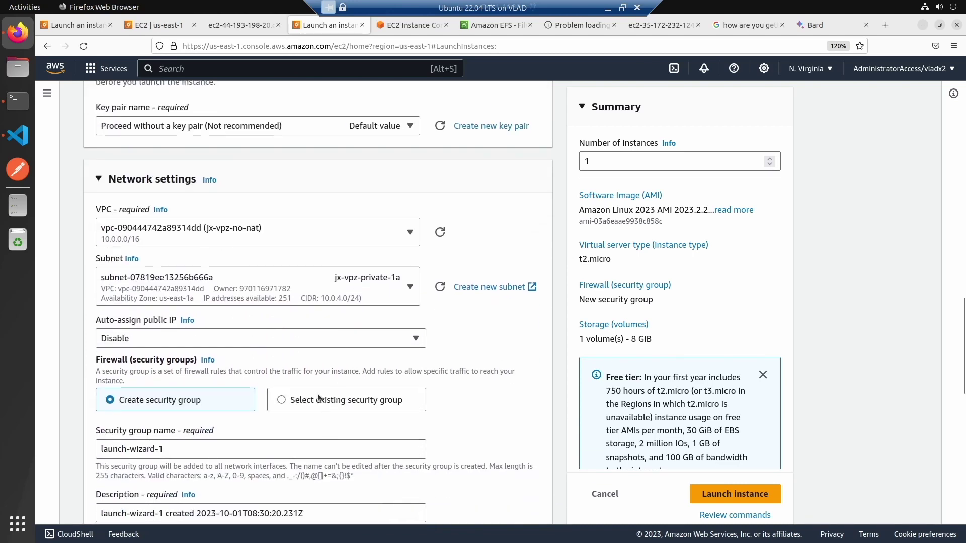
pyautogui.click(360, 291)
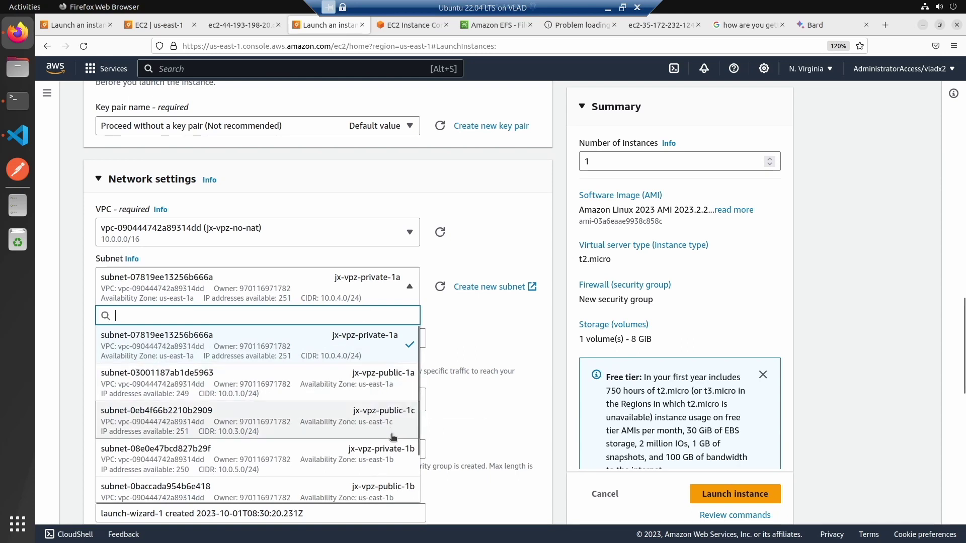
pyautogui.click(397, 492)
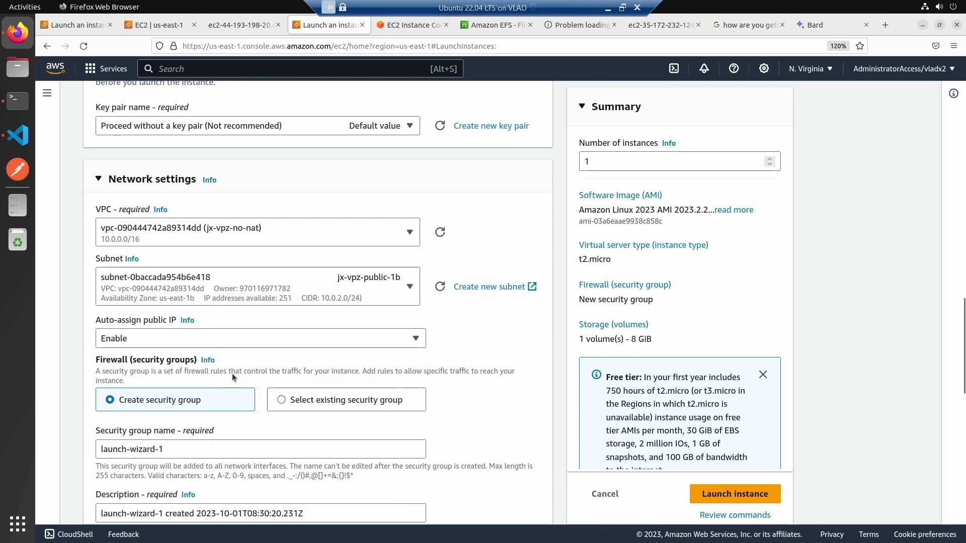
# Step: Assign the existing security group jx-vpz-security-group to the new instance's firewall settings
pyautogui.click(280, 402)
pyautogui.click(273, 451)
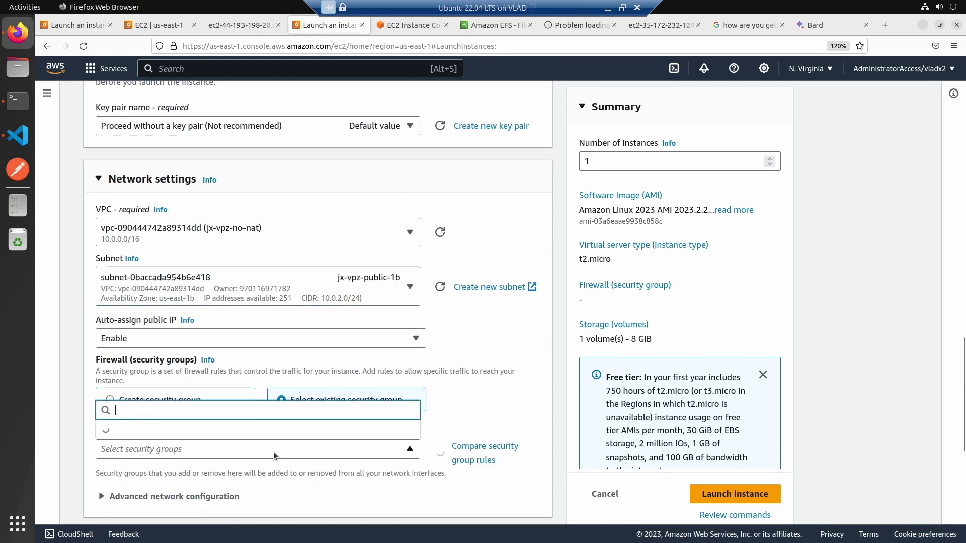
pyautogui.click(105, 425)
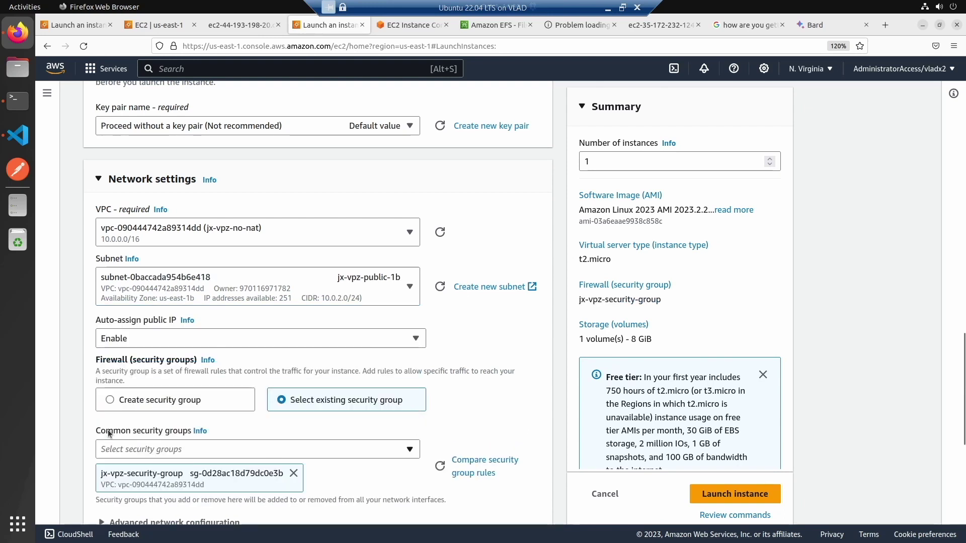
pyautogui.scroll(-5, 77, 413)
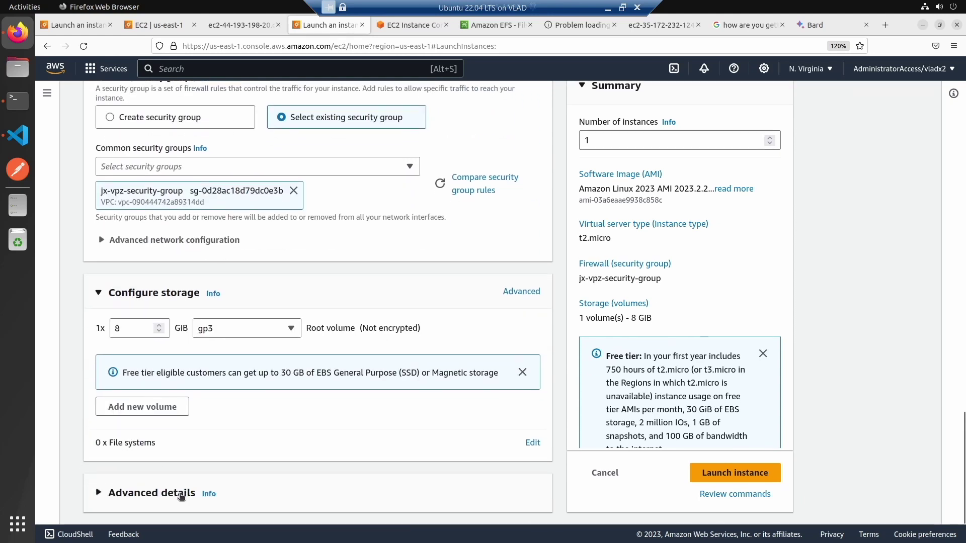
# Step: Copy the script in vpc/ec2/user-data.txt from Visual Studio Code and paste it into the new instance's user data in Firefox
pyautogui.click(17, 135)
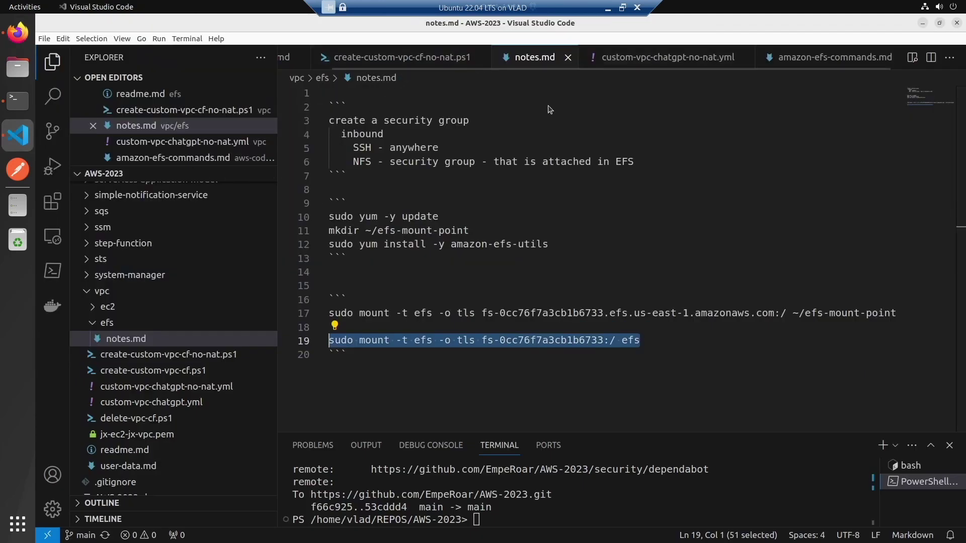
pyautogui.click(107, 306)
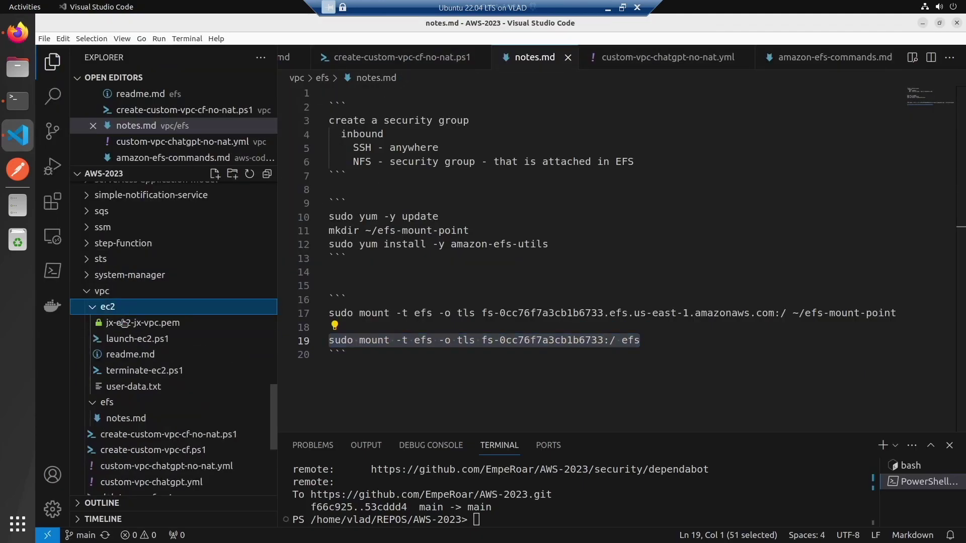
pyautogui.click(133, 387)
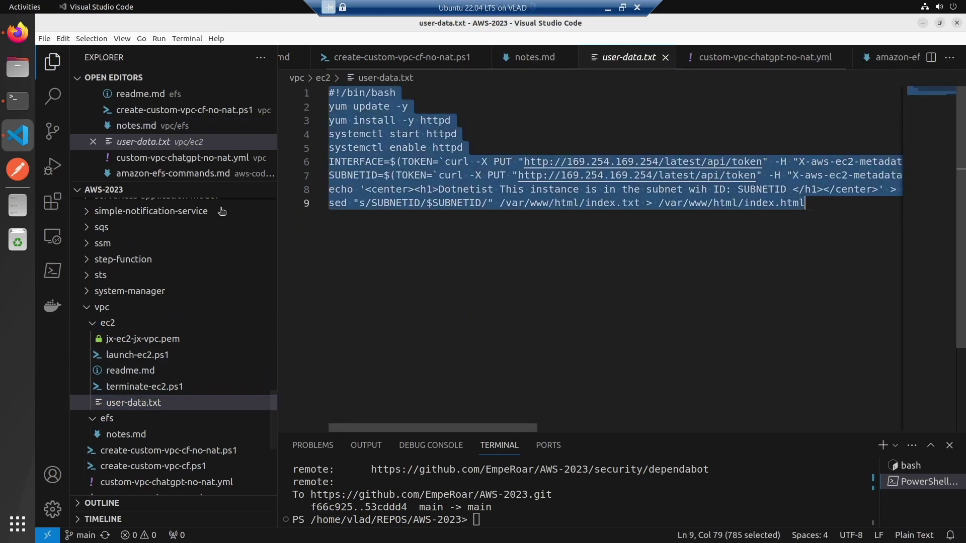
pyautogui.click(17, 32)
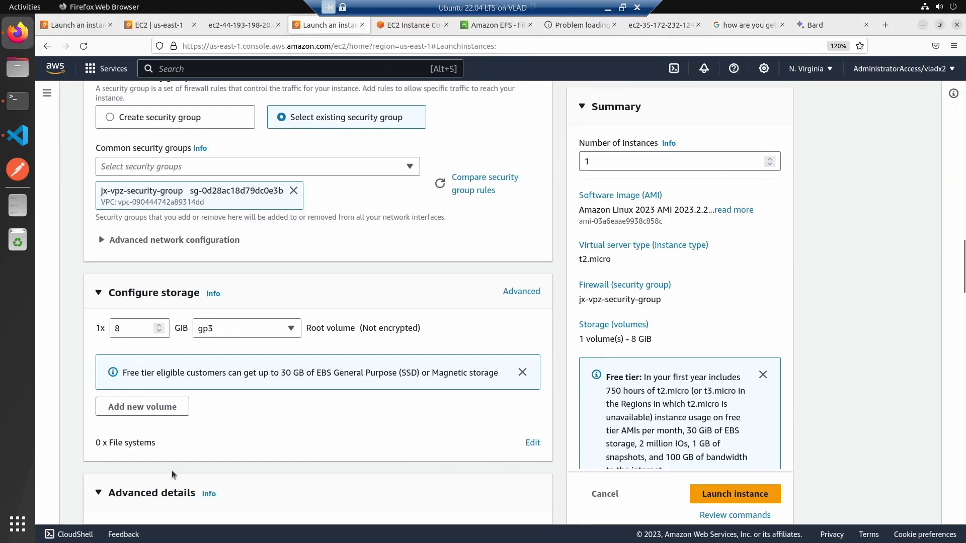
pyautogui.scroll(-20, 171, 470)
pyautogui.click(195, 379)
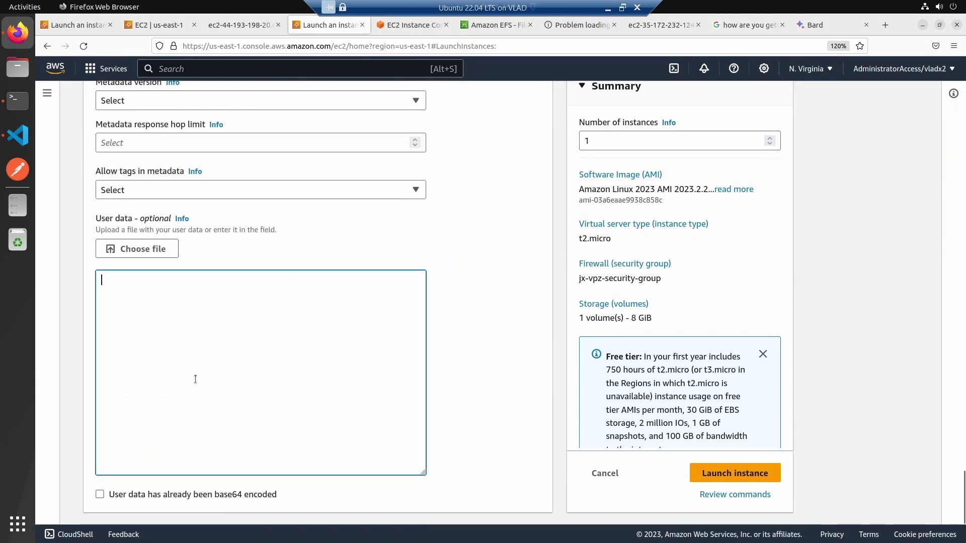
pyautogui.hotkey('ctrl', 'v')
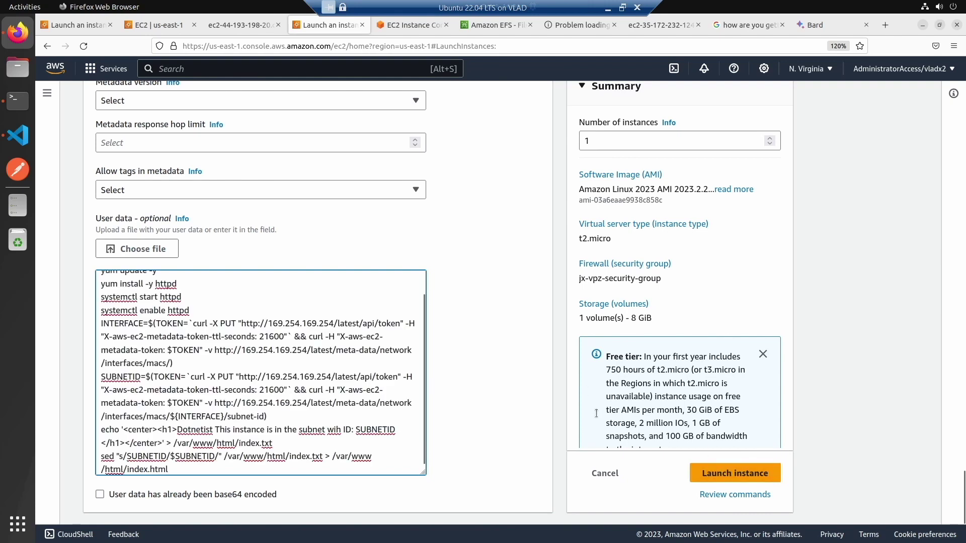
# Step: Review the network, storage and advanced settings of the new instance, and launch it
pyautogui.scroll(10, 526, 373)
pyautogui.scroll(10, 526, 377)
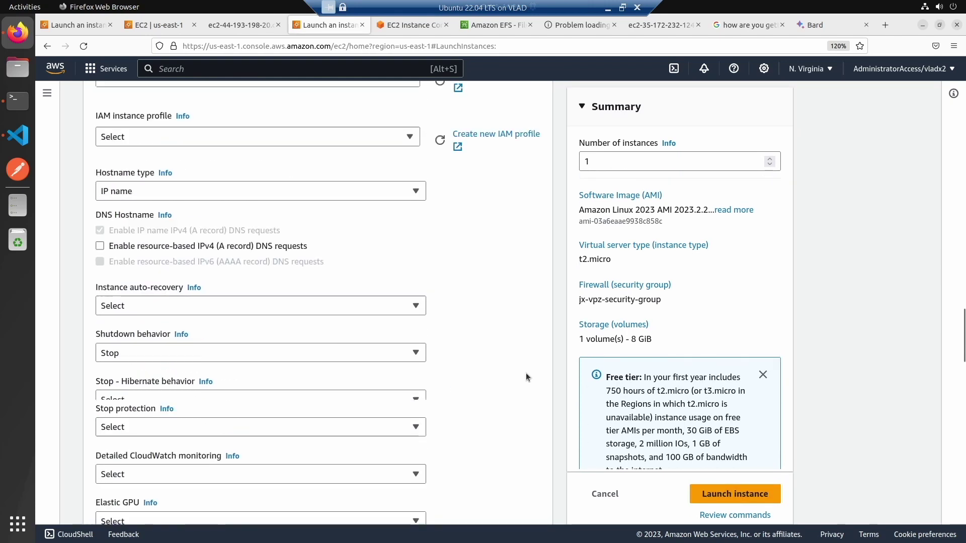
pyautogui.scroll(4, 526, 376)
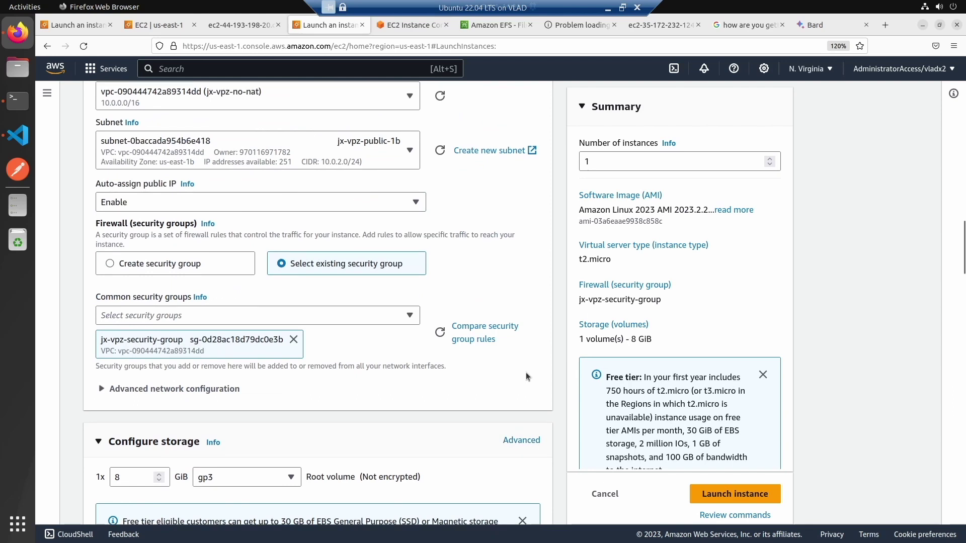
pyautogui.scroll(-6, 526, 377)
pyautogui.scroll(-2, 526, 376)
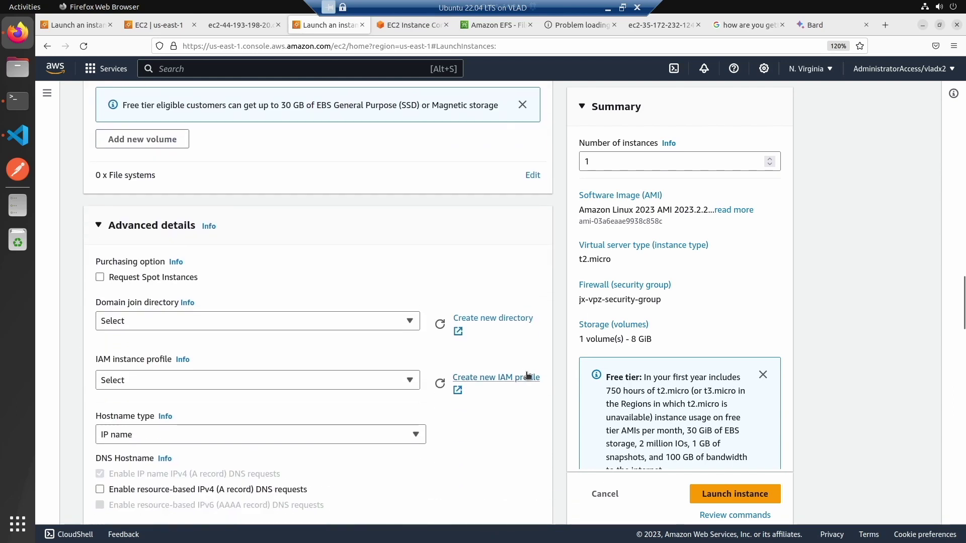
pyautogui.scroll(5, 526, 376)
pyautogui.scroll(4, 526, 376)
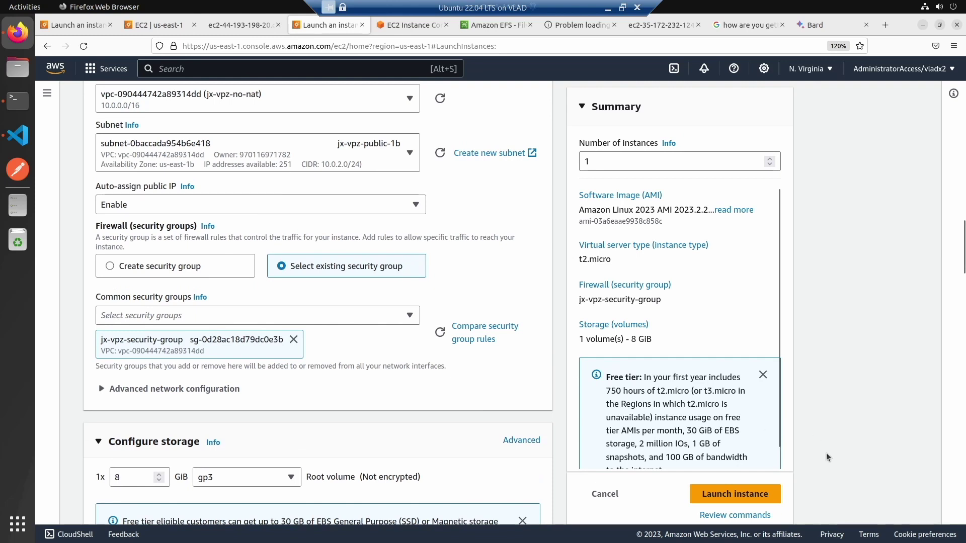
pyautogui.click(759, 493)
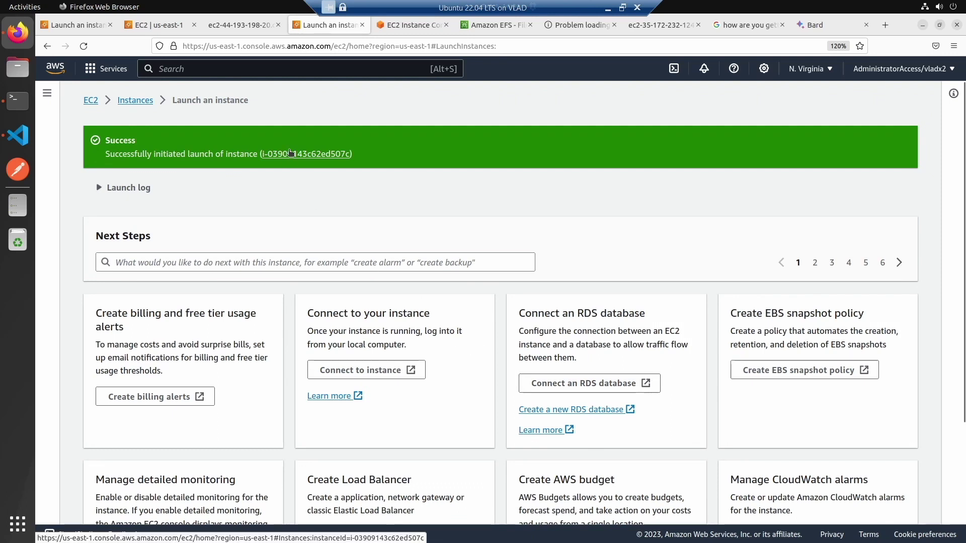
# Step: Open the new instance's listing, show all instances and refresh the list until jx-vpz-efs3 is running
pyautogui.click(289, 156)
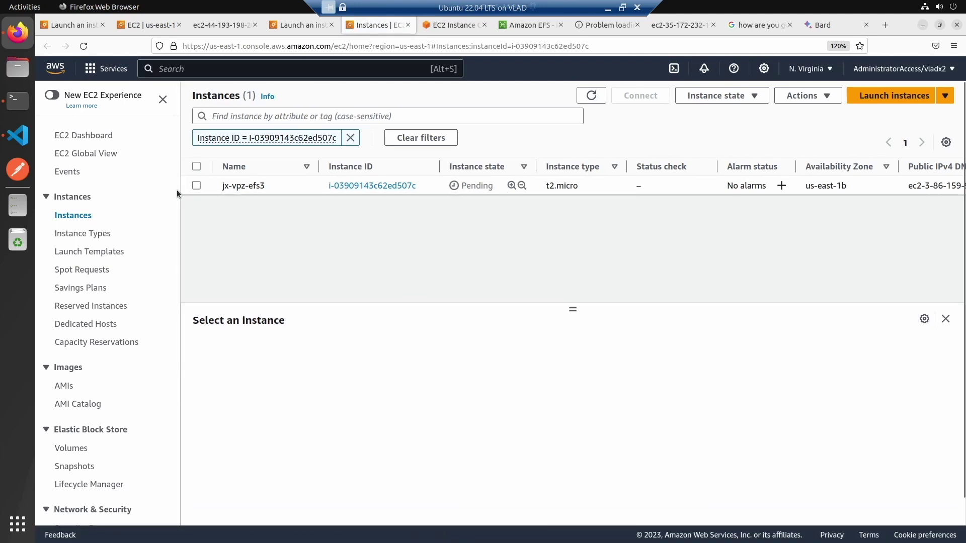
pyautogui.click(75, 216)
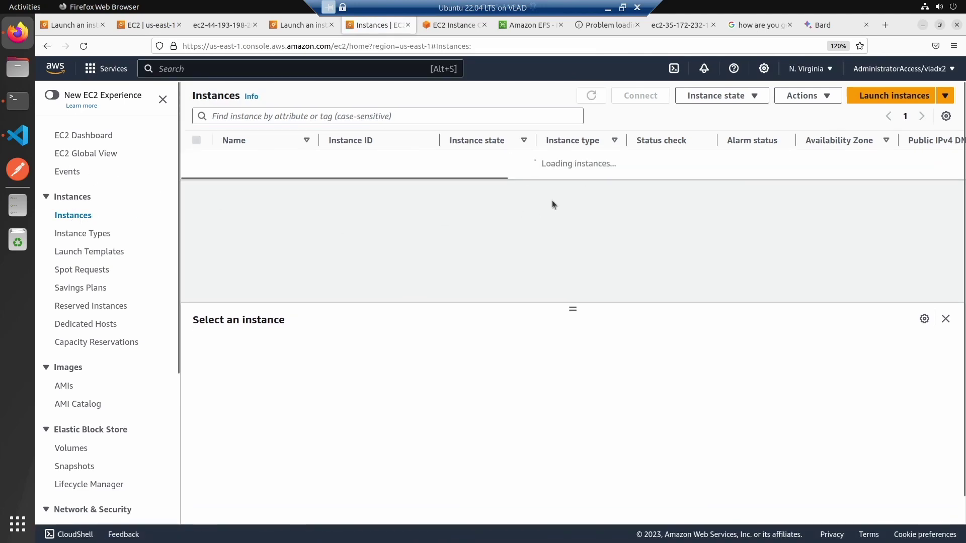
pyautogui.click(589, 97)
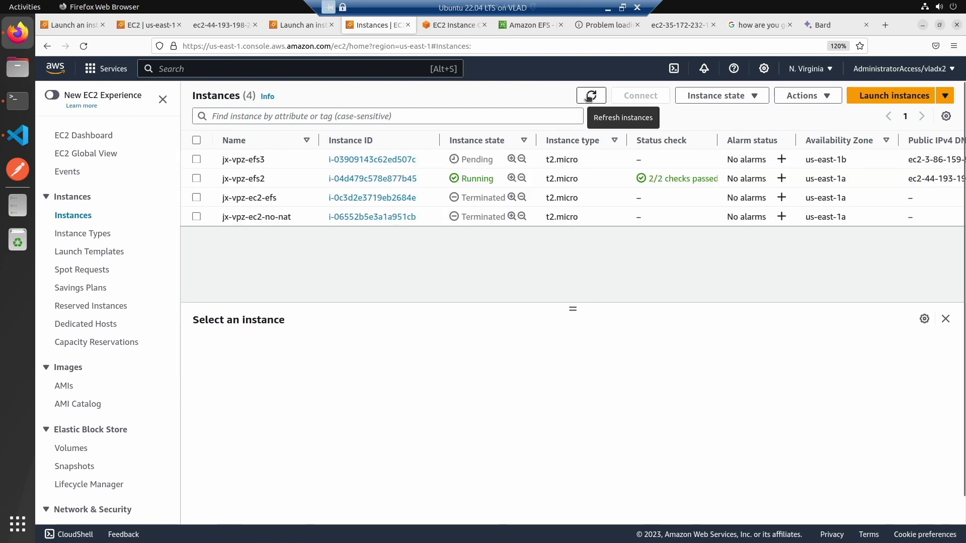
pyautogui.click(590, 97)
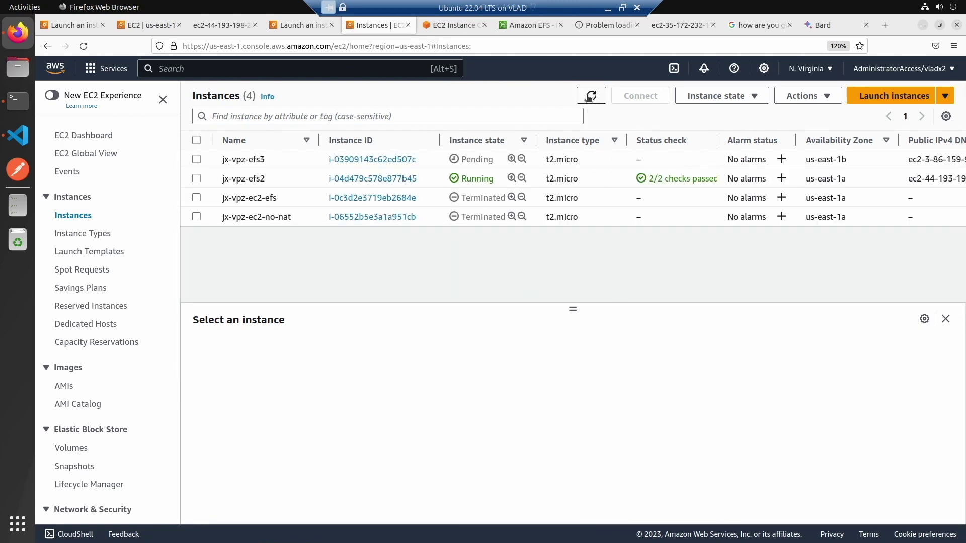
pyautogui.click(590, 97)
pyautogui.click(590, 97)
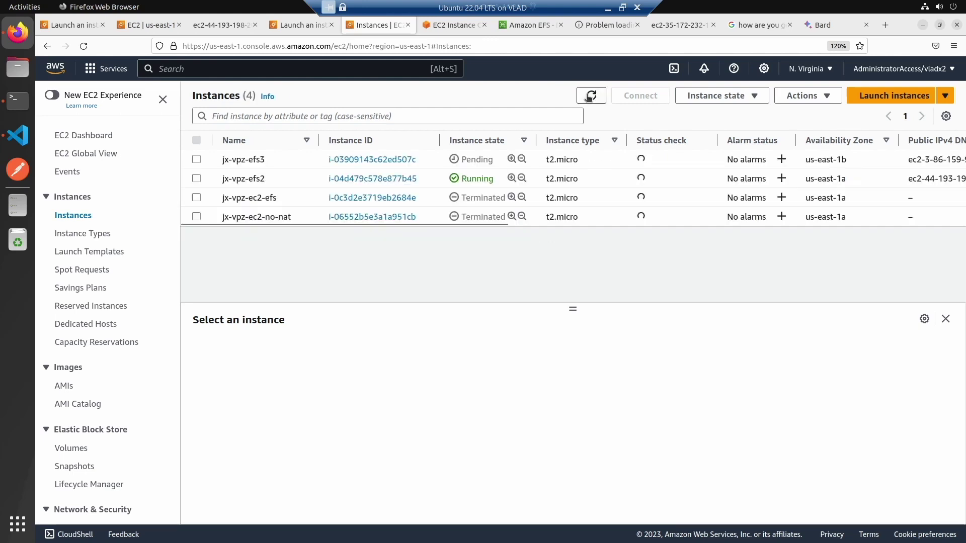
pyautogui.click(590, 97)
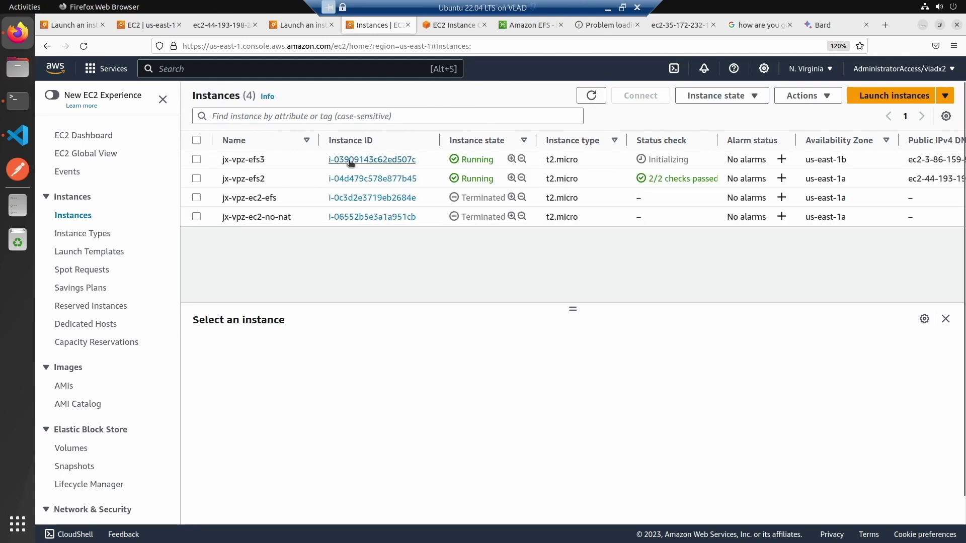
# Step: Try to connect to jx-vpz-efs3 with EC2 Instance Connect using the default user name
pyautogui.click(350, 160)
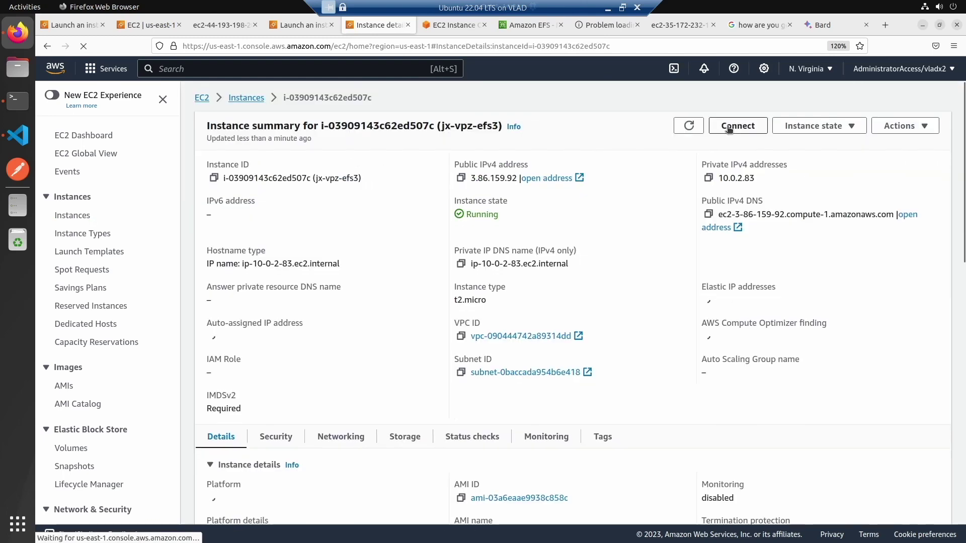
pyautogui.click(729, 127)
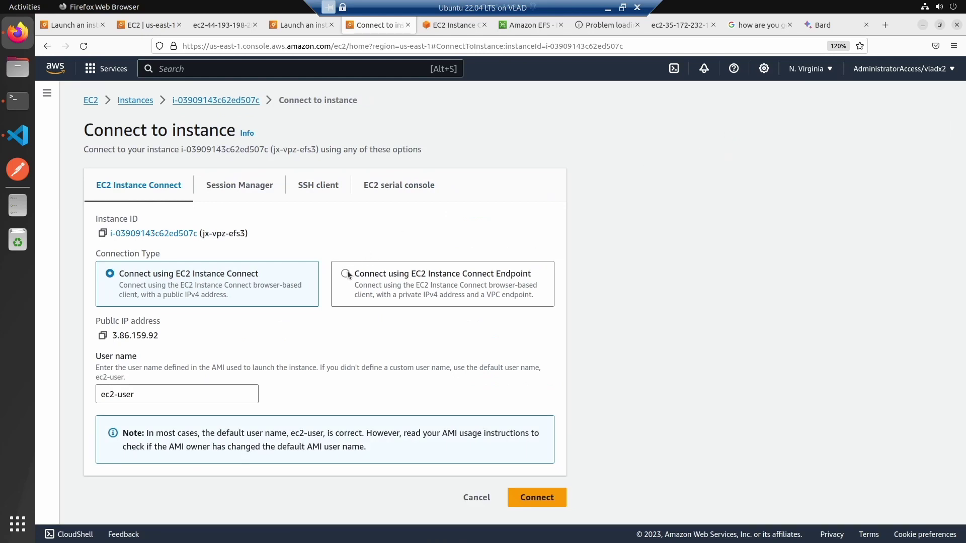
pyautogui.click(551, 498)
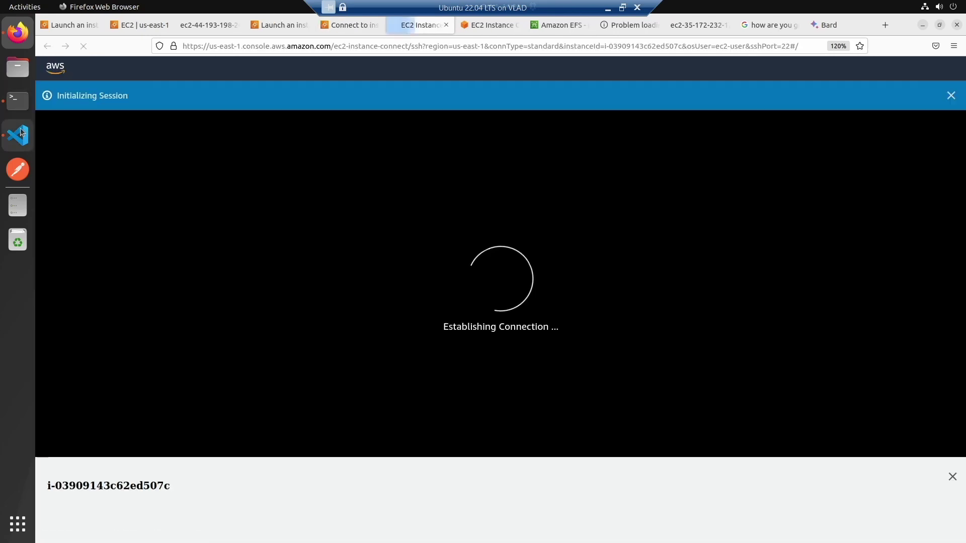
# Step: Open vpc/efs/notes.md in Visual Studio Code, copy the sudo yum -y update command, and return to the connection session in Firefox
pyautogui.click(18, 135)
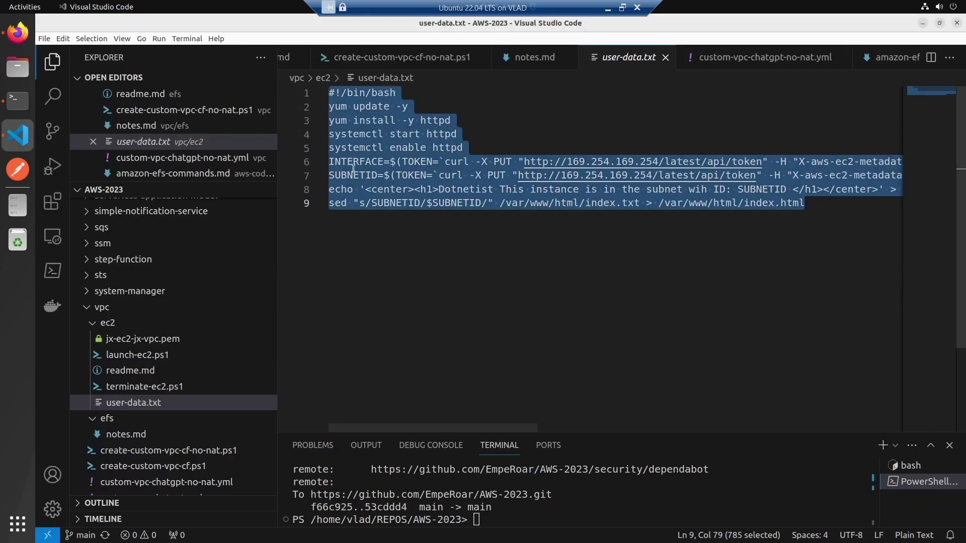
pyautogui.scroll(-3, 126, 352)
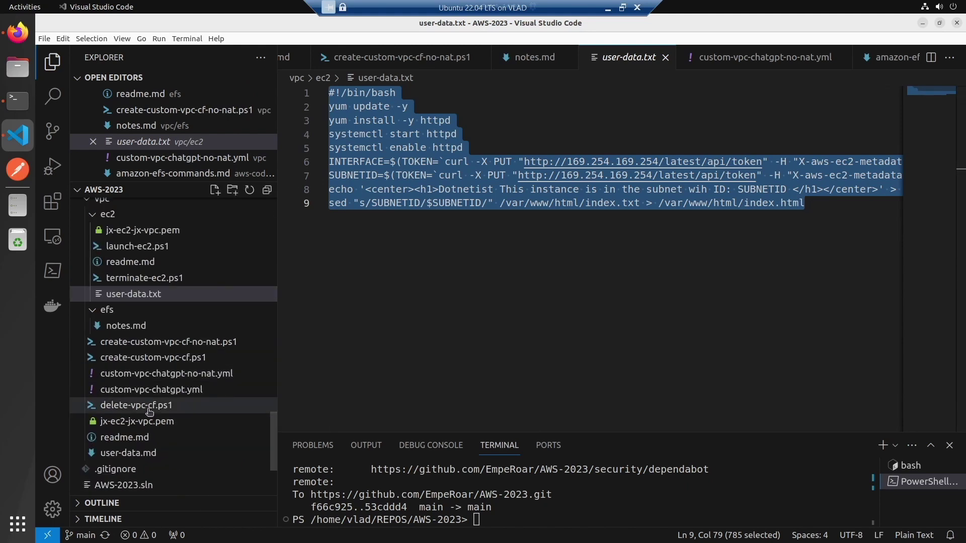
pyautogui.click(110, 326)
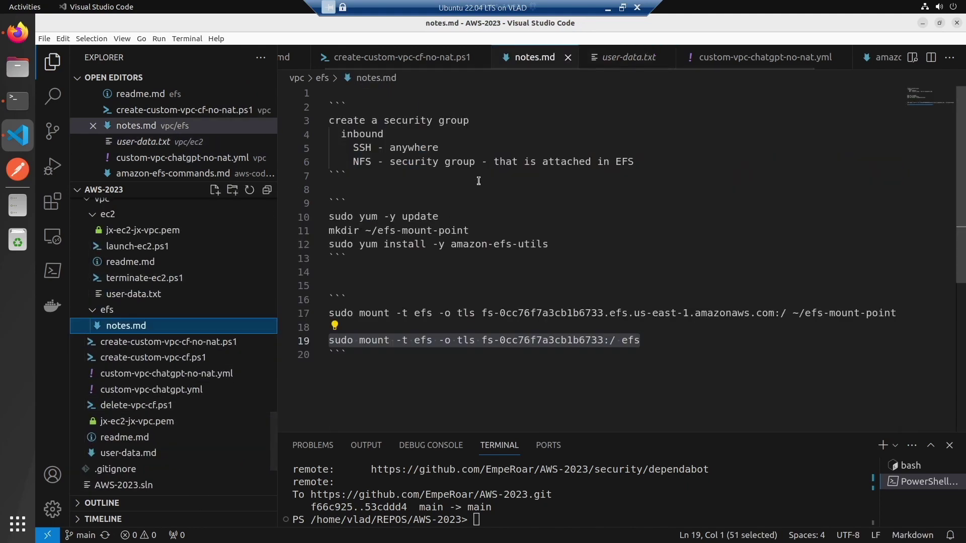
pyautogui.click(484, 202)
pyautogui.moveTo(466, 217); pyautogui.dragTo(328, 217)
pyautogui.click(18, 32)
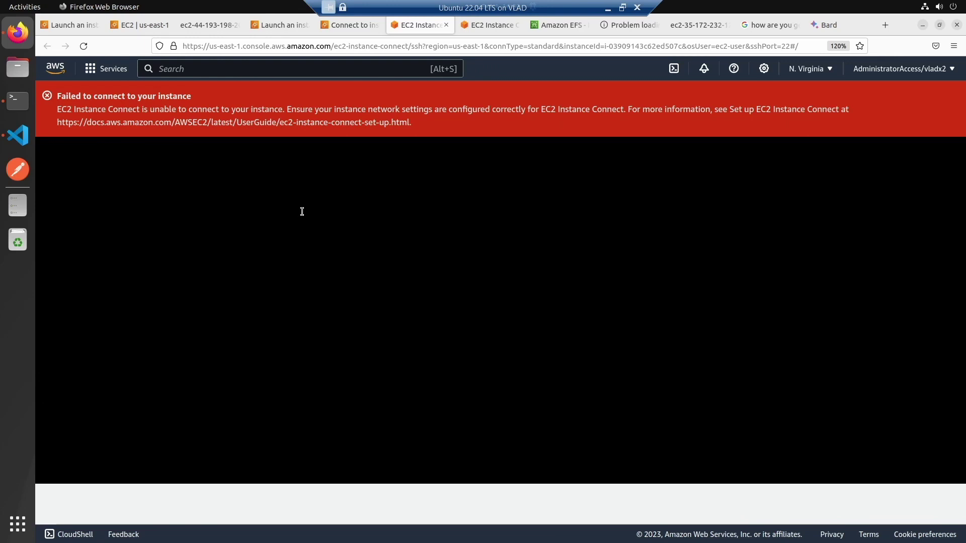
# Step: Search the AWS services for vpc and open the subnets list in the VPC console
pyautogui.click(350, 26)
pyautogui.click(281, 26)
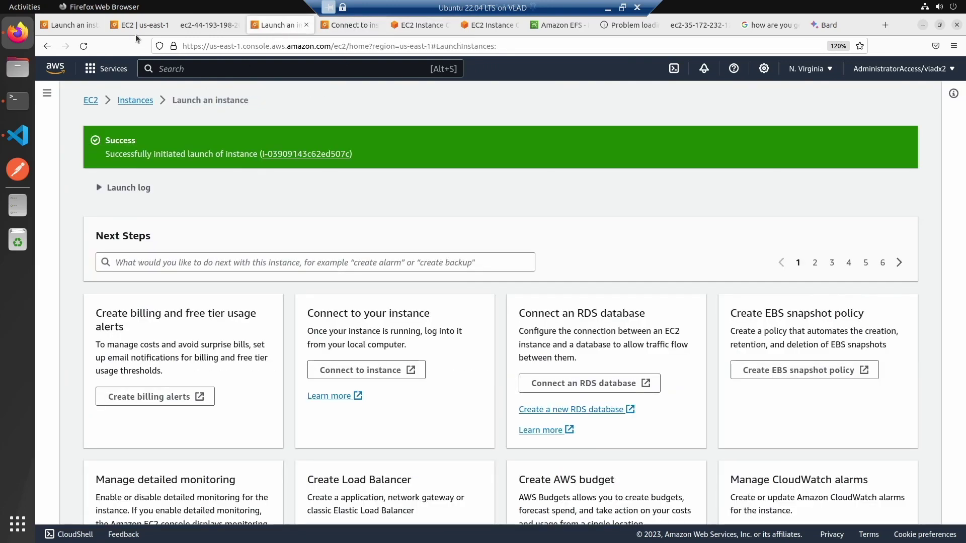
pyautogui.click(208, 69)
pyautogui.write('vpc')
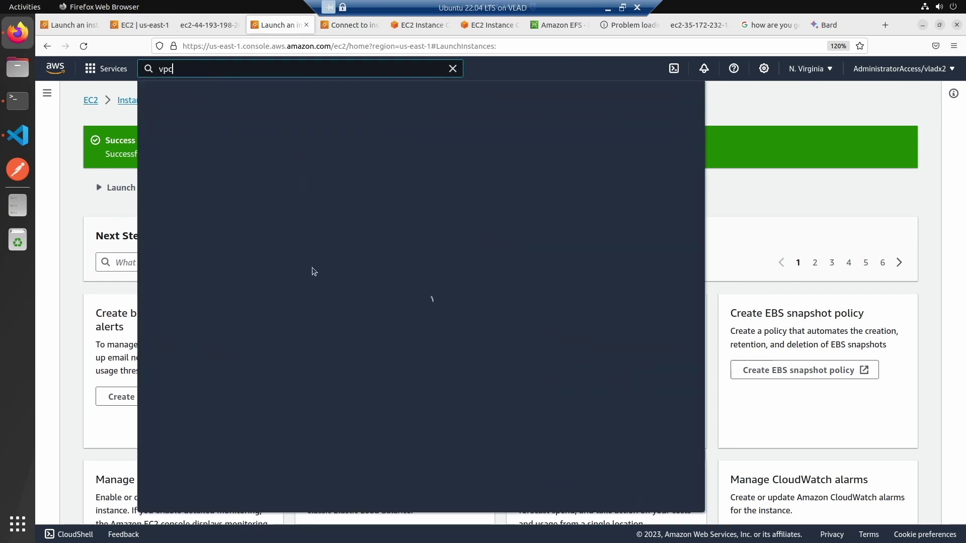
pyautogui.click(332, 187)
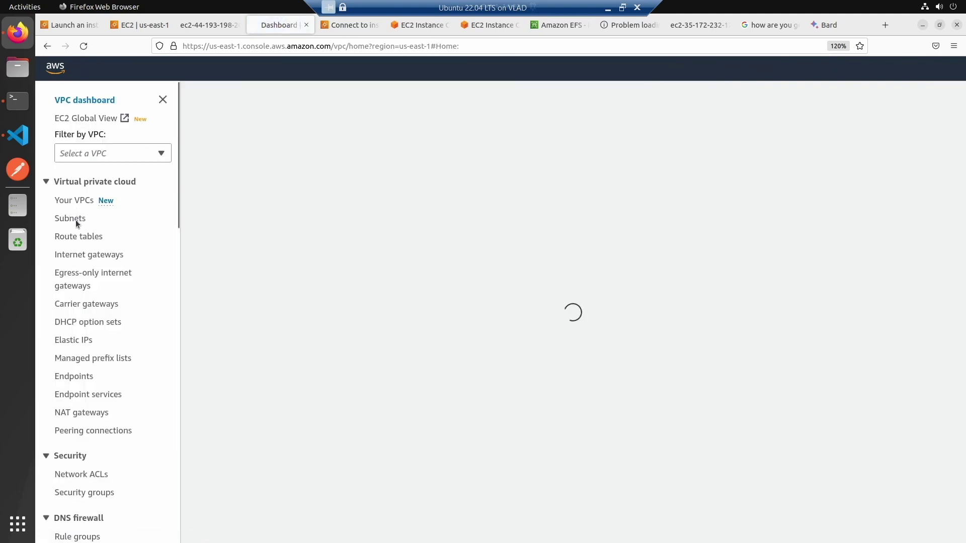
pyautogui.click(78, 219)
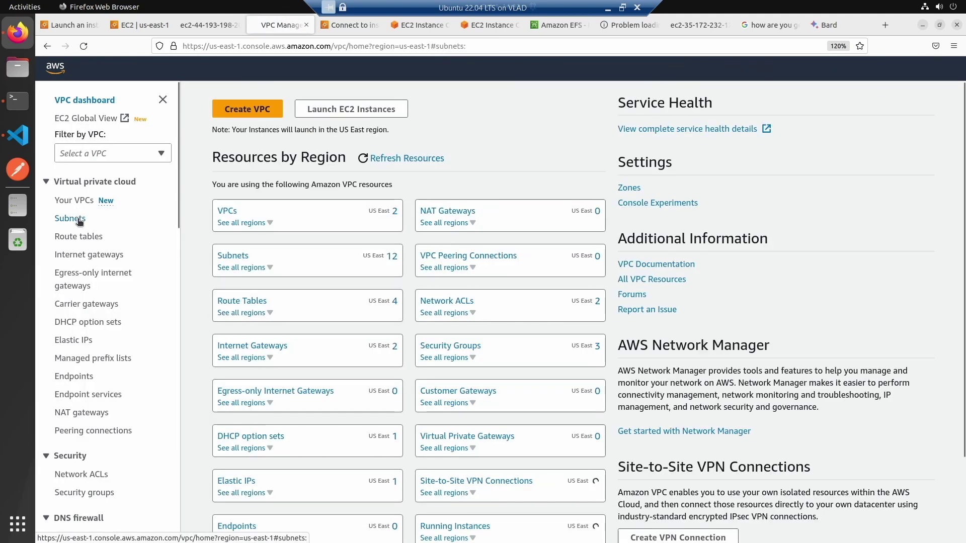
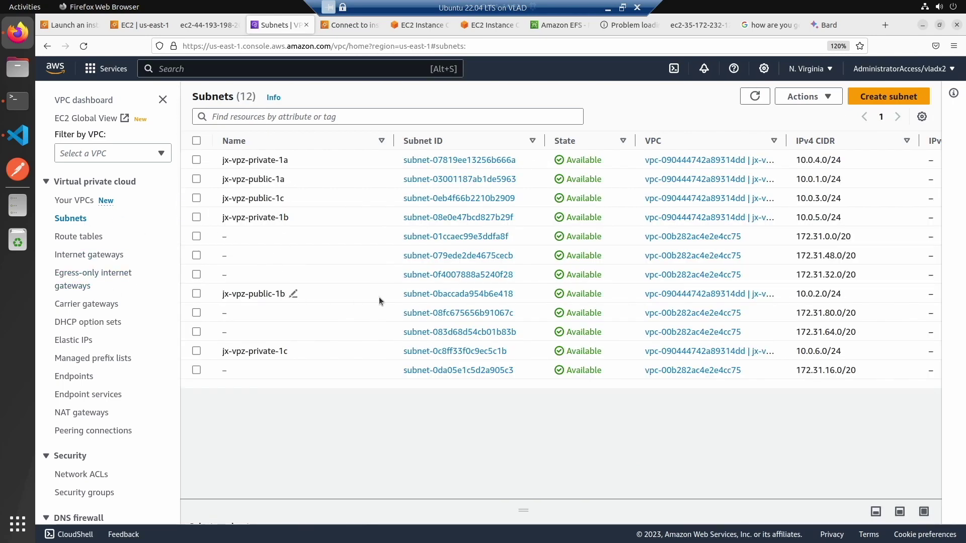
# Step: Open the details of subnet jx-vpz-public-1b and bring up its subnet settings for editing
pyautogui.click(429, 296)
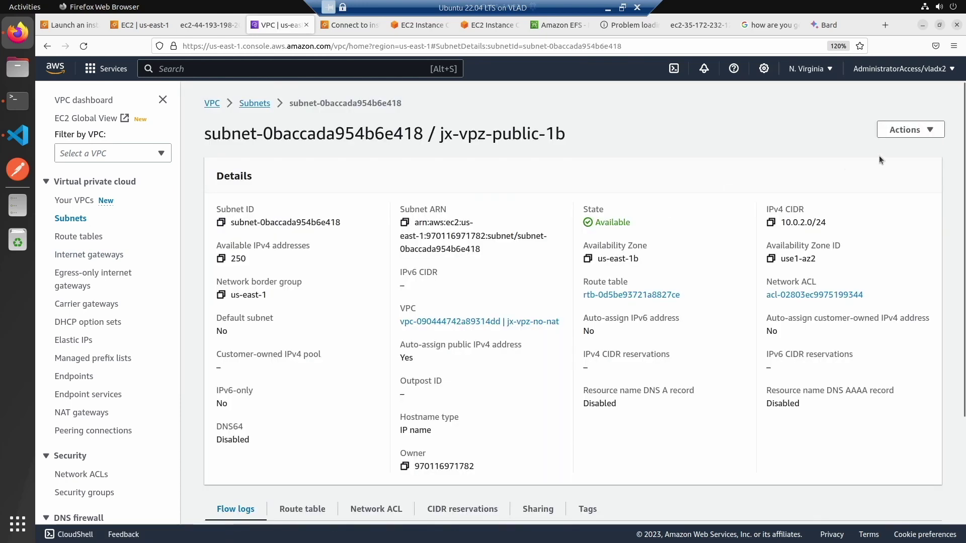
pyautogui.click(905, 129)
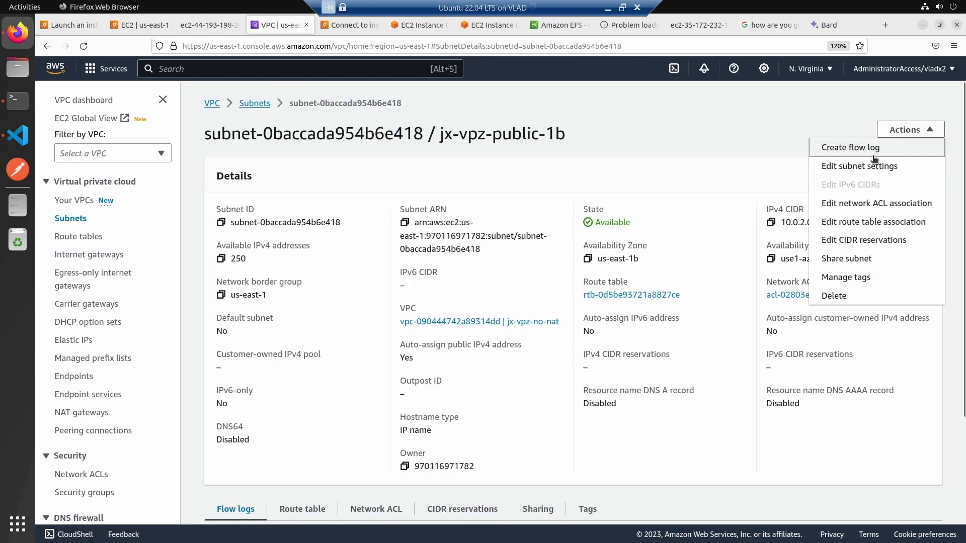
pyautogui.click(863, 165)
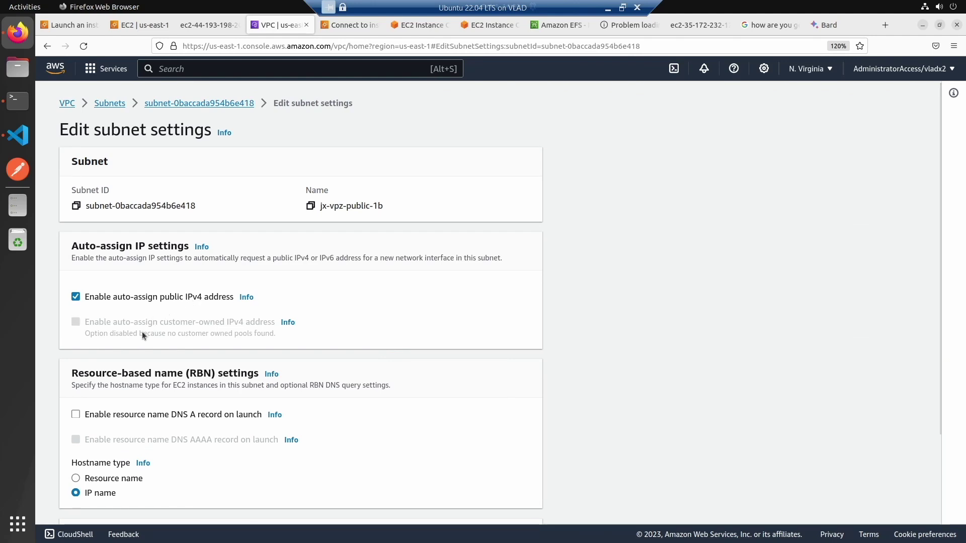
# Step: Leave the subnet settings, then add subnet jx-vpz-public-1b to the explicit subnet associations of route table jx-route-table and save
pyautogui.click(227, 103)
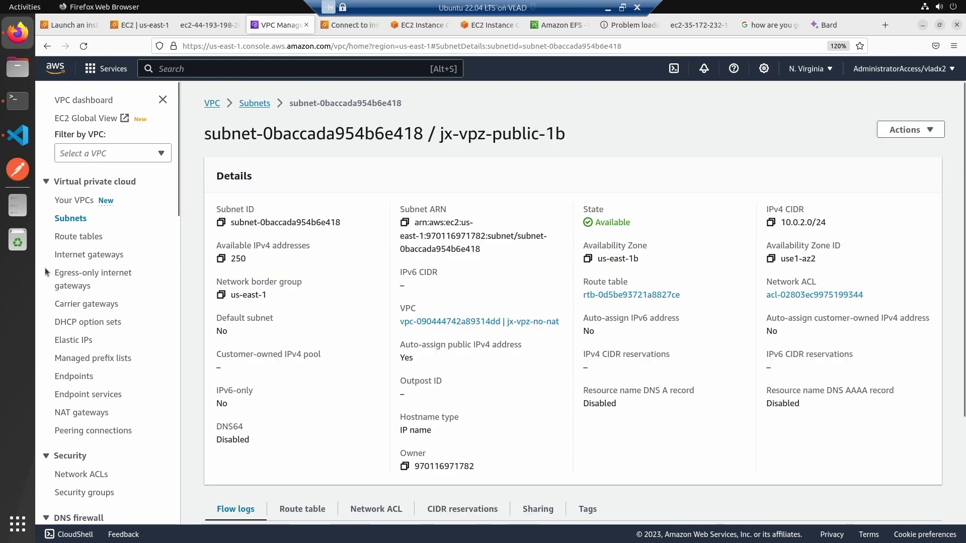
pyautogui.click(79, 236)
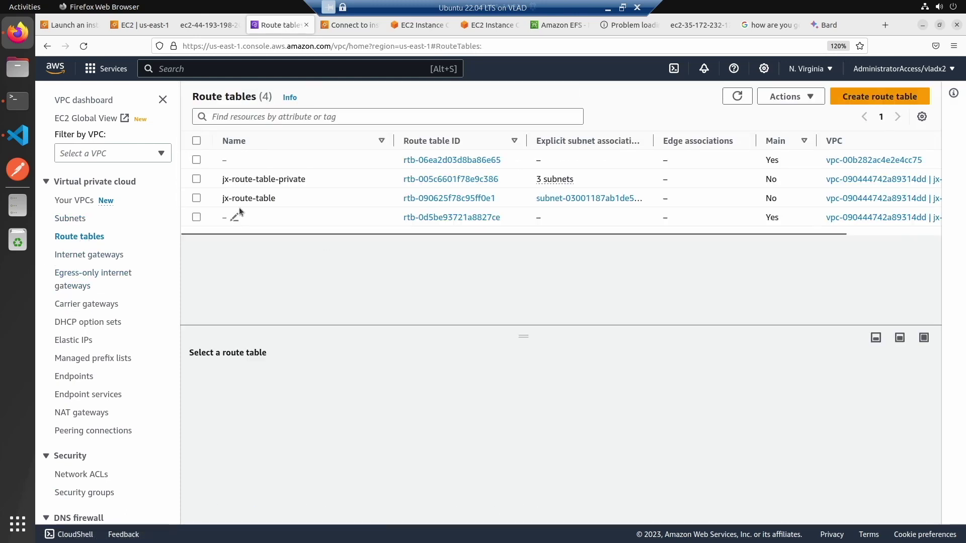
pyautogui.click(446, 199)
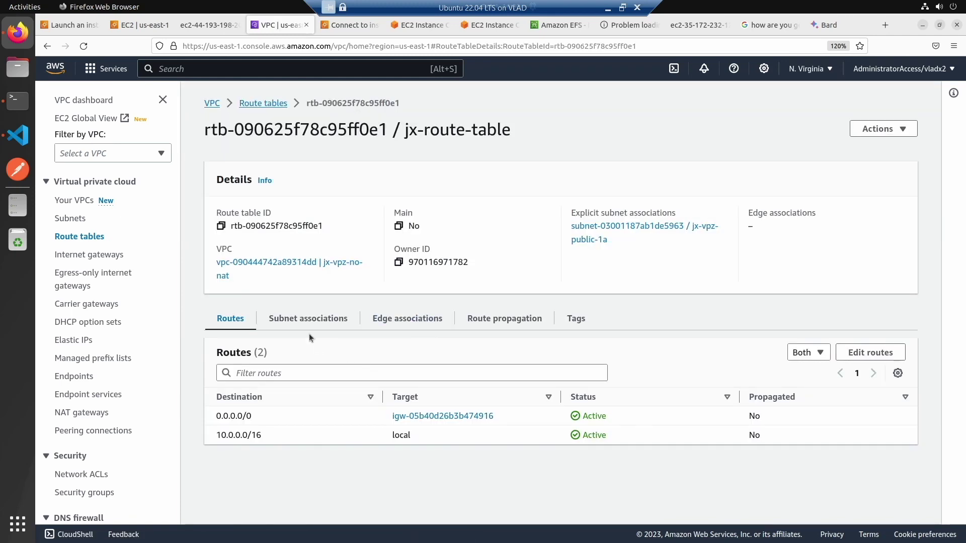
pyautogui.click(305, 319)
pyautogui.scroll(-2, 327, 373)
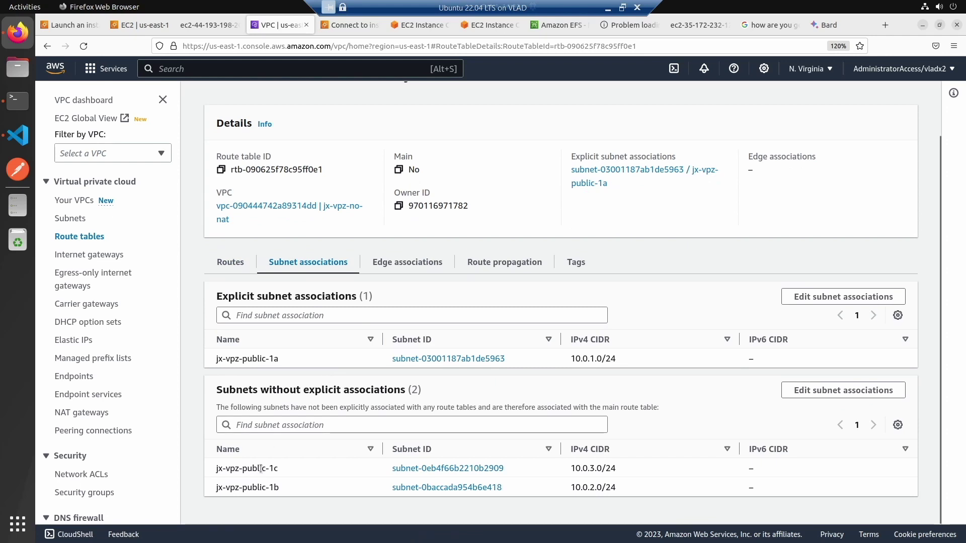
pyautogui.click(816, 297)
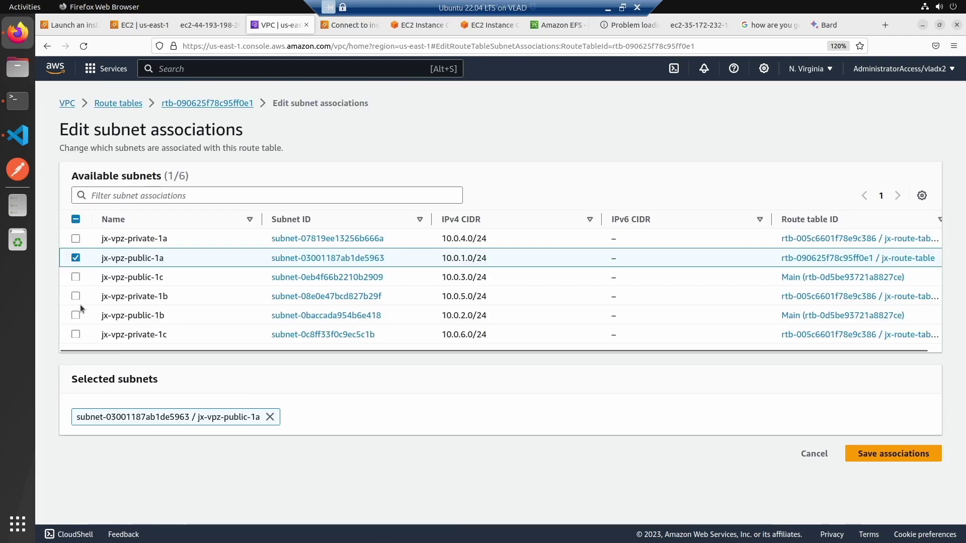
pyautogui.click(76, 315)
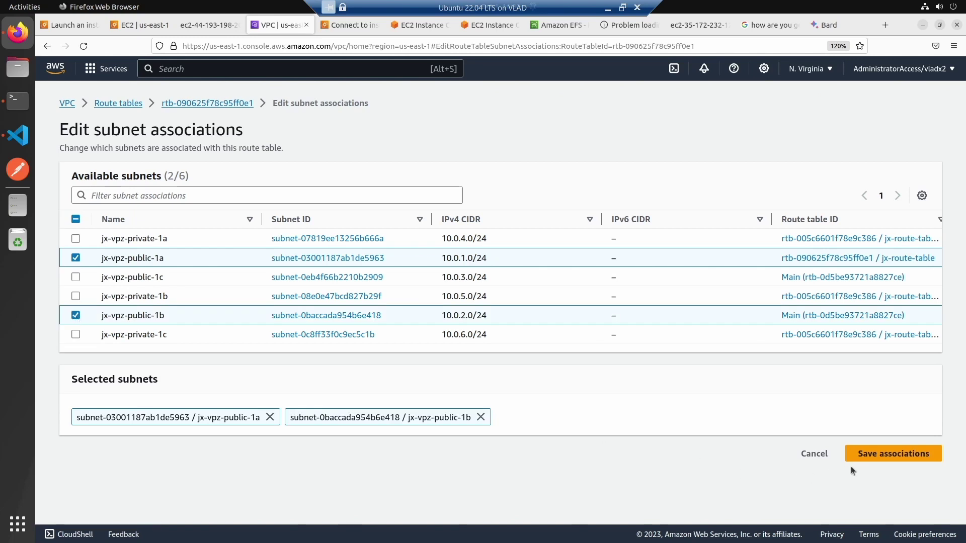
pyautogui.click(882, 459)
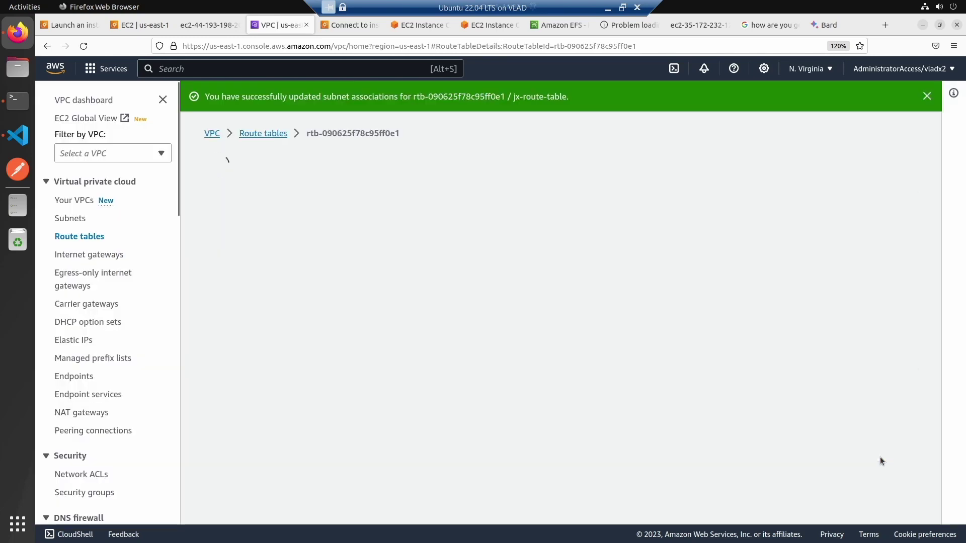
# Step: Retry the EC2 Instance Connect connection to jx-vpz-efs3 with the user name ec2-user and bring up the new session
pyautogui.click(623, 28)
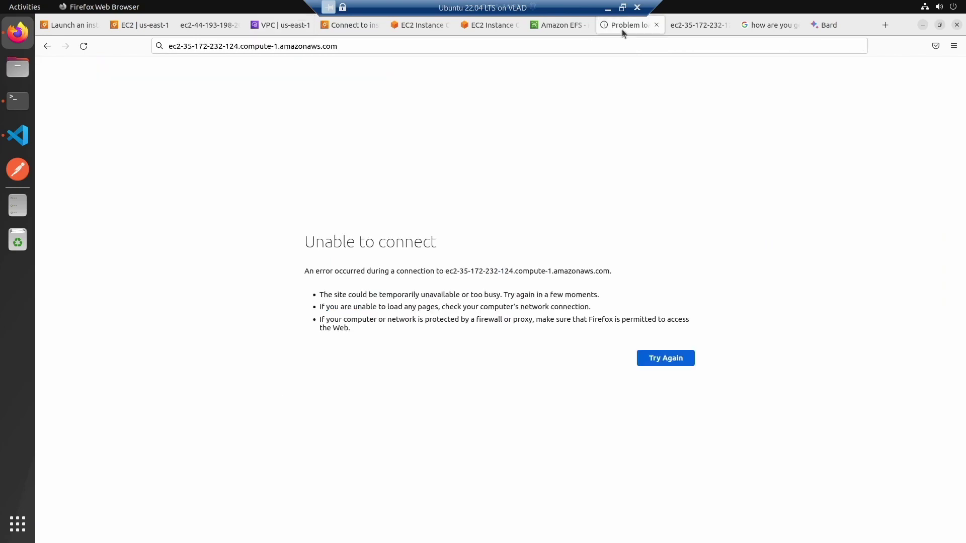
pyautogui.click(478, 26)
pyautogui.click(418, 29)
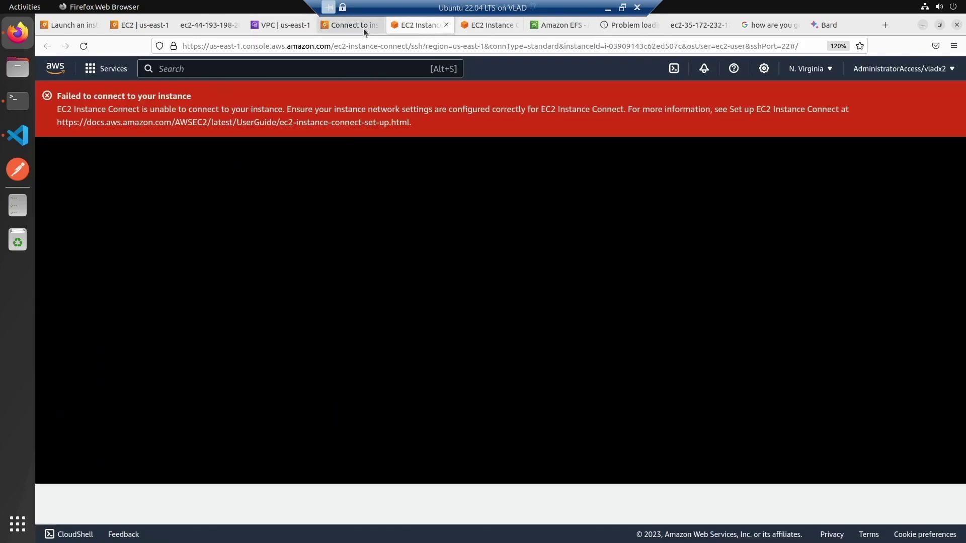
pyautogui.click(347, 26)
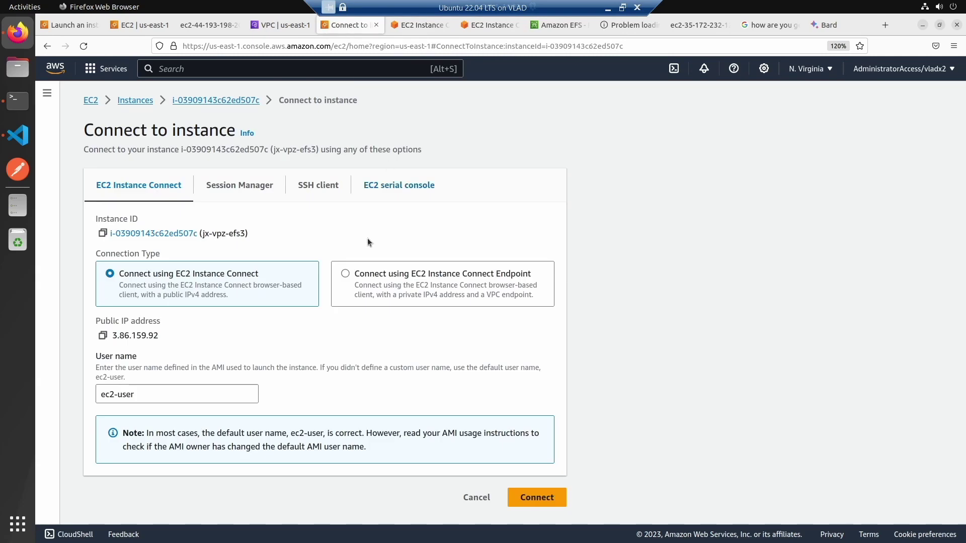
pyautogui.click(536, 497)
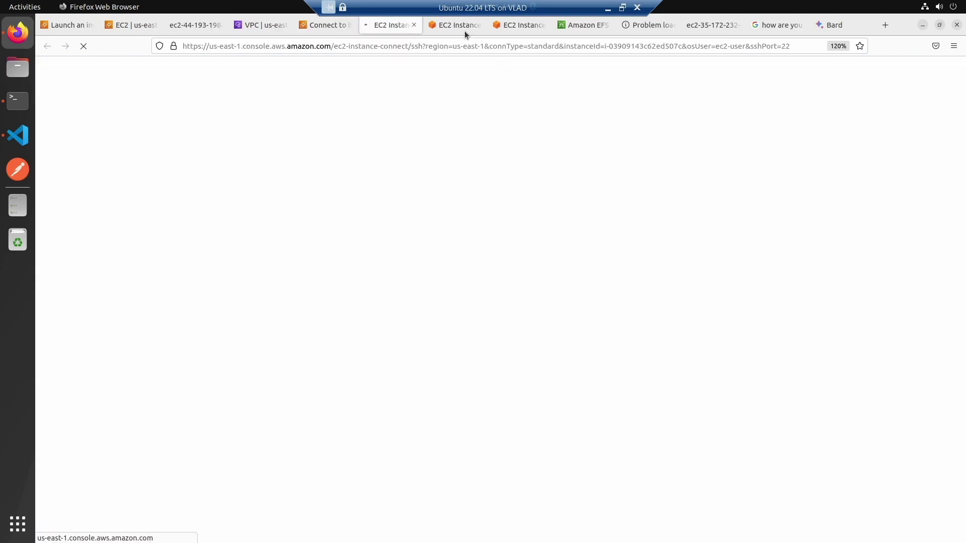
pyautogui.click(472, 25)
pyautogui.click(478, 25)
pyautogui.click(401, 23)
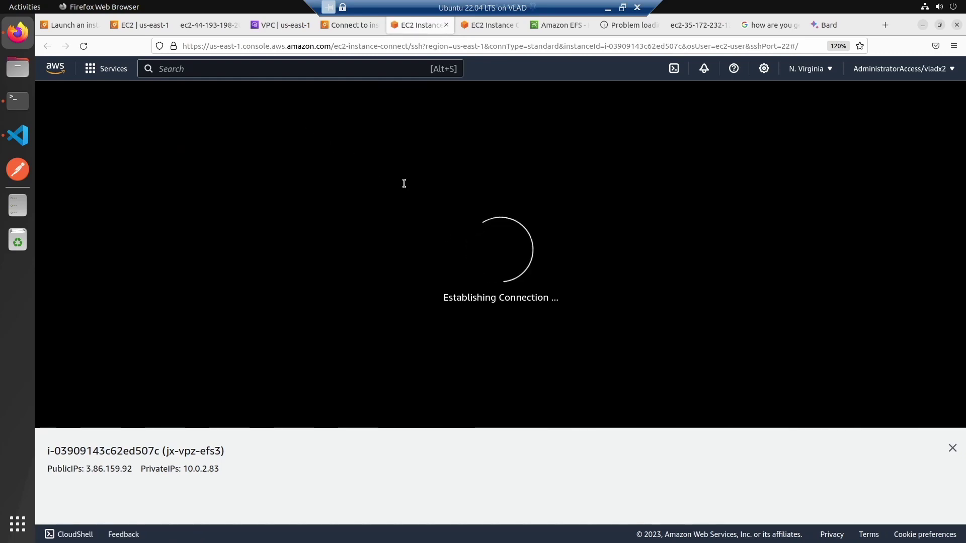
# Step: Check the details of jx-route-table, return to the jx-vpz-efs3 session and list the home directory with ls
pyautogui.click(270, 26)
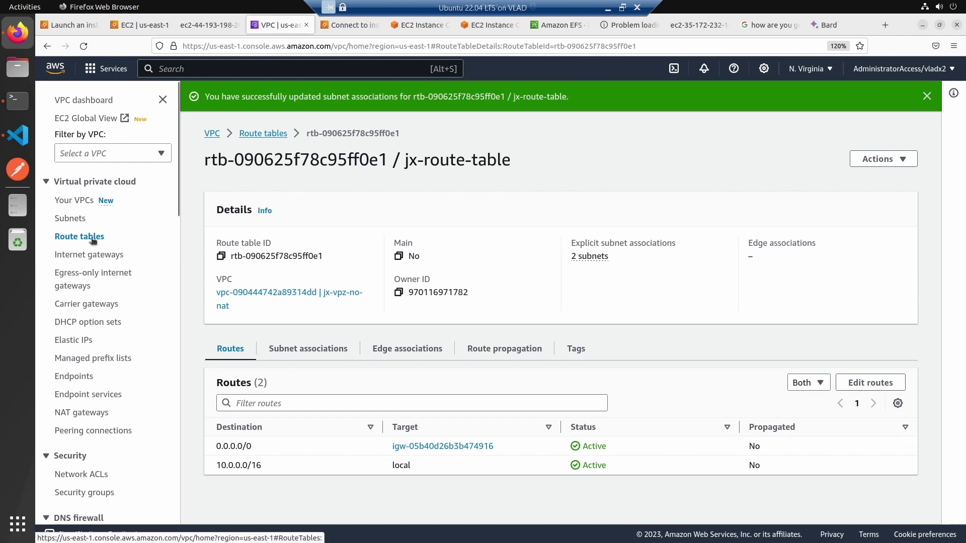
pyautogui.click(427, 25)
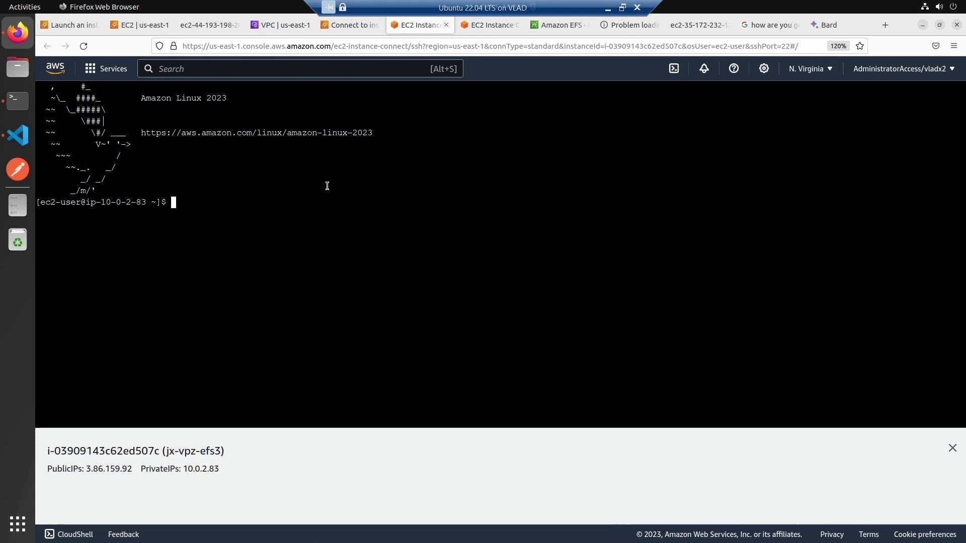
pyautogui.write('ls')
pyautogui.press('Return')
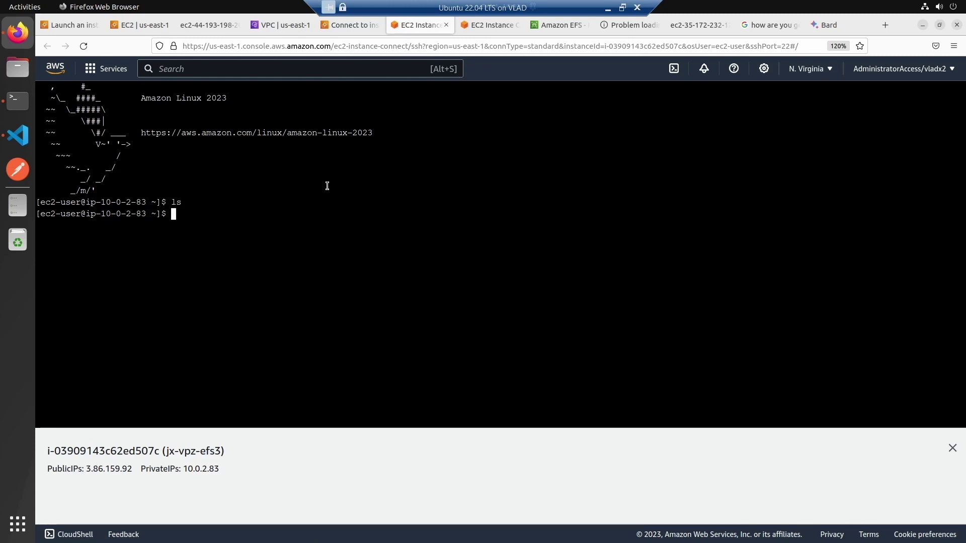
# Step: Copy sudo yum -y update from notes.md in Visual Studio Code and run it in the jx-vpz-efs3 session in Firefox
pyautogui.click(18, 135)
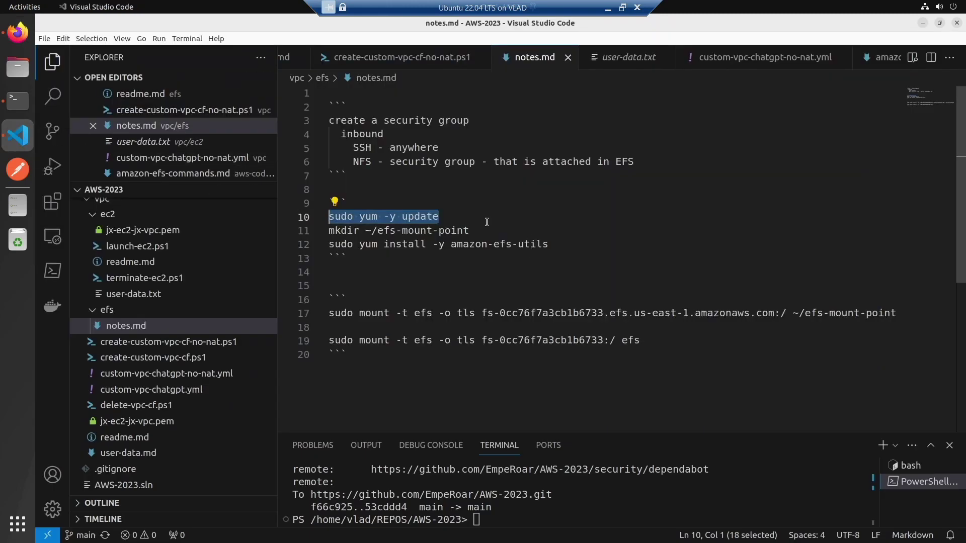
pyautogui.click(460, 212)
pyautogui.moveTo(460, 211); pyautogui.dragTo(328, 217)
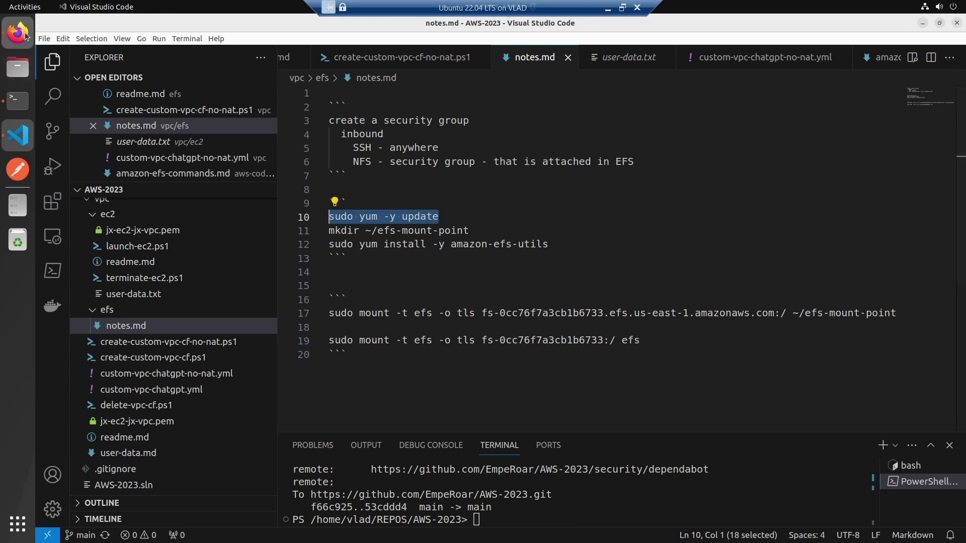
pyautogui.hotkey('alt', 'Tab')
pyautogui.rightClick(262, 237)
pyautogui.click(298, 299)
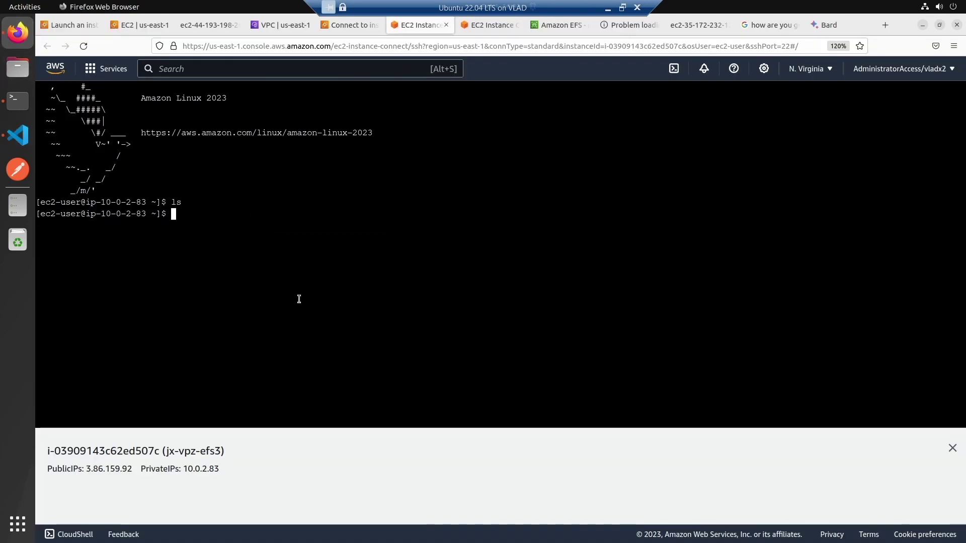
pyautogui.rightClick(283, 211)
pyautogui.click(312, 268)
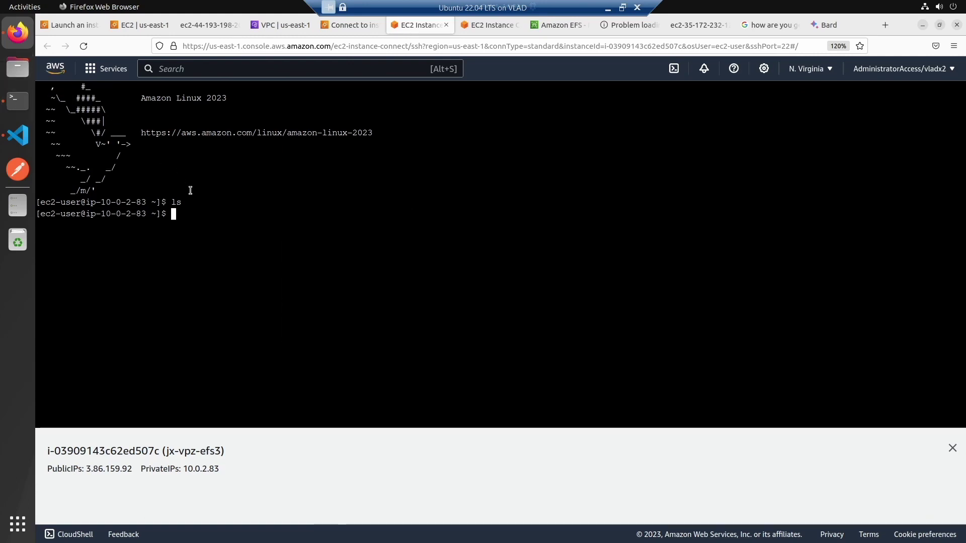
pyautogui.write('sudo yum -y update')
pyautogui.press('Return')
pyautogui.press('Up')
pyautogui.write('s')
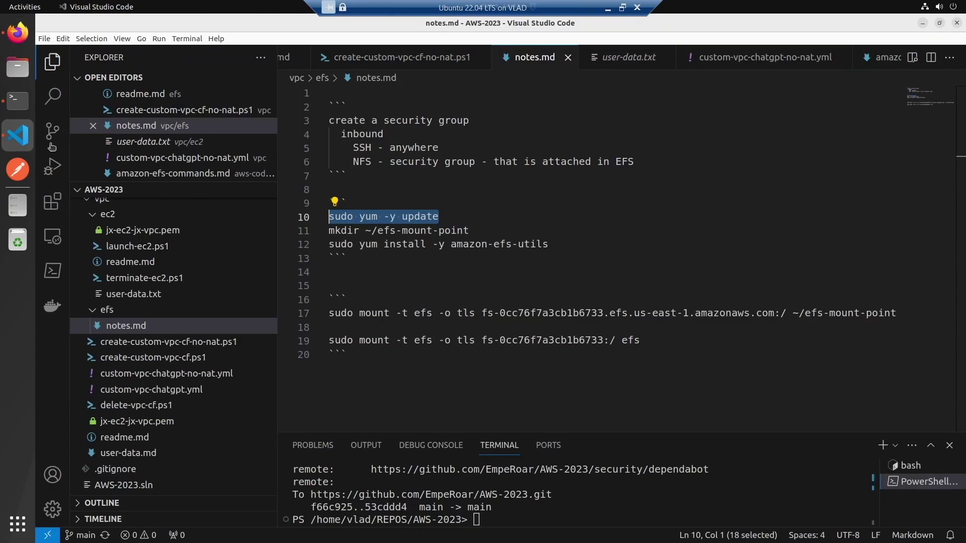
# Step: Copy mkdir ~/efs-mount-point from notes.md in Visual Studio Code, discard the stray command in the Firefox session, and run the copied one
pyautogui.click(18, 135)
pyautogui.moveTo(479, 230); pyautogui.dragTo(329, 230)
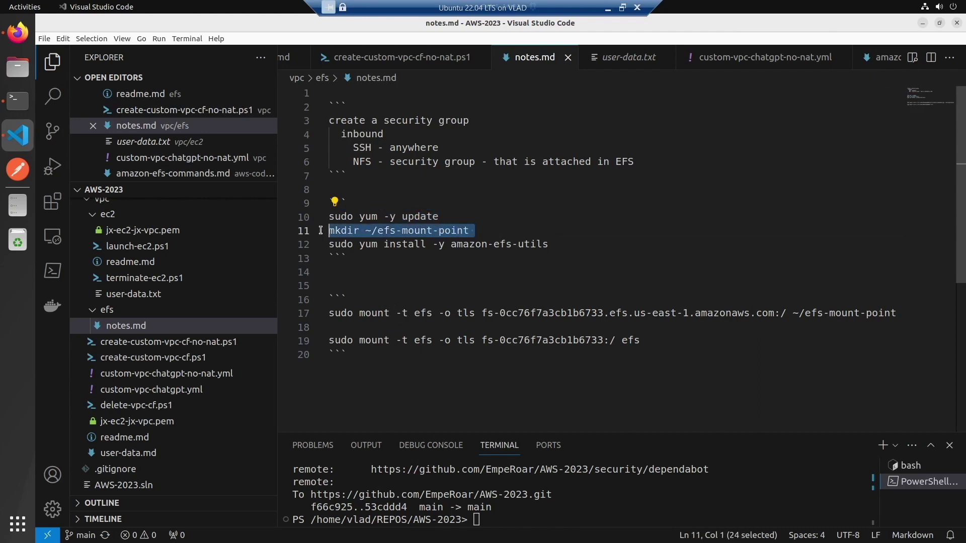
pyautogui.click(13, 28)
pyautogui.rightClick(355, 274)
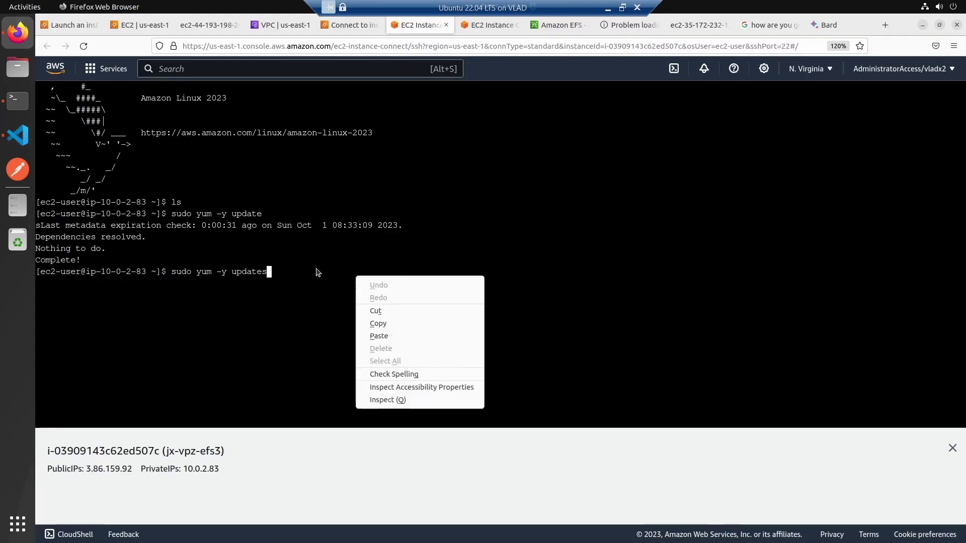
pyautogui.click(314, 270)
pyautogui.hotkey('ctrl', 'c')
pyautogui.rightClick(304, 290)
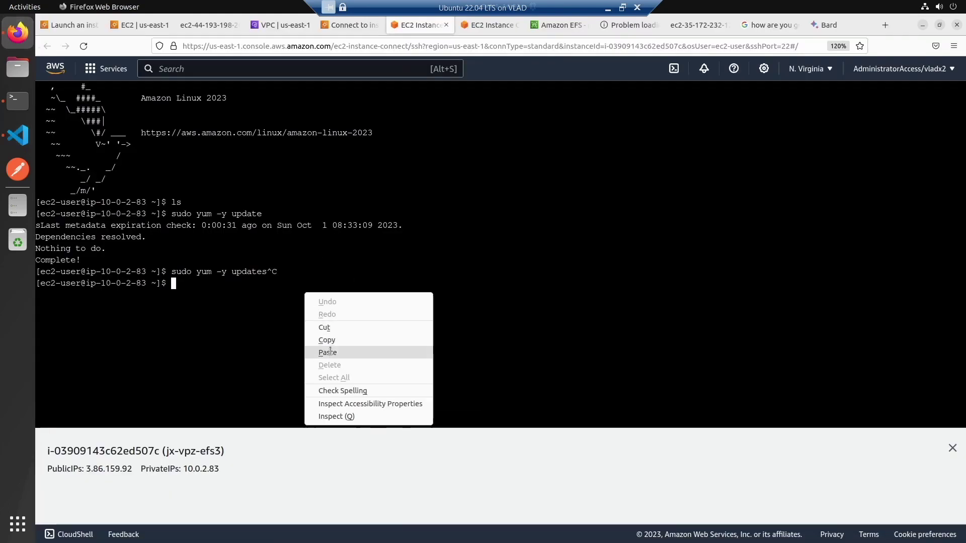
pyautogui.click(328, 352)
pyautogui.press('Return')
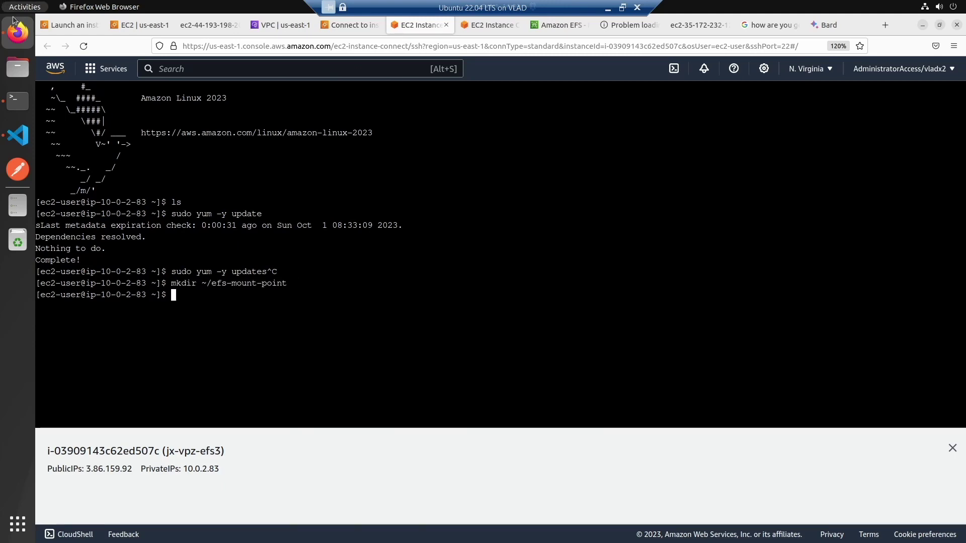
# Step: Copy sudo yum install -y amazon-efs-utils from notes.md in Visual Studio Code and run it in the jx-vpz-efs3 session in Firefox
pyautogui.click(18, 135)
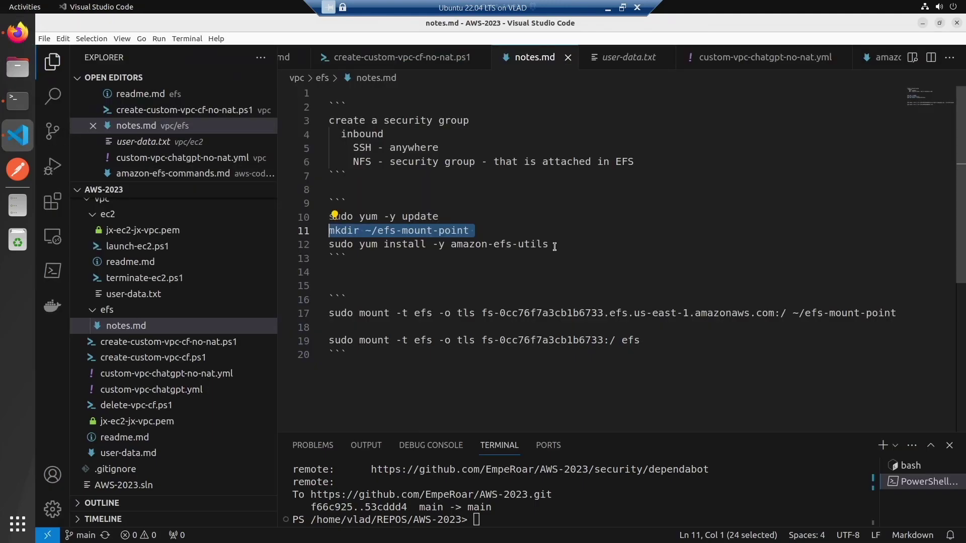
pyautogui.moveTo(554, 247); pyautogui.dragTo(338, 239)
pyautogui.hotkey('ctrl', 'c')
pyautogui.click(17, 32)
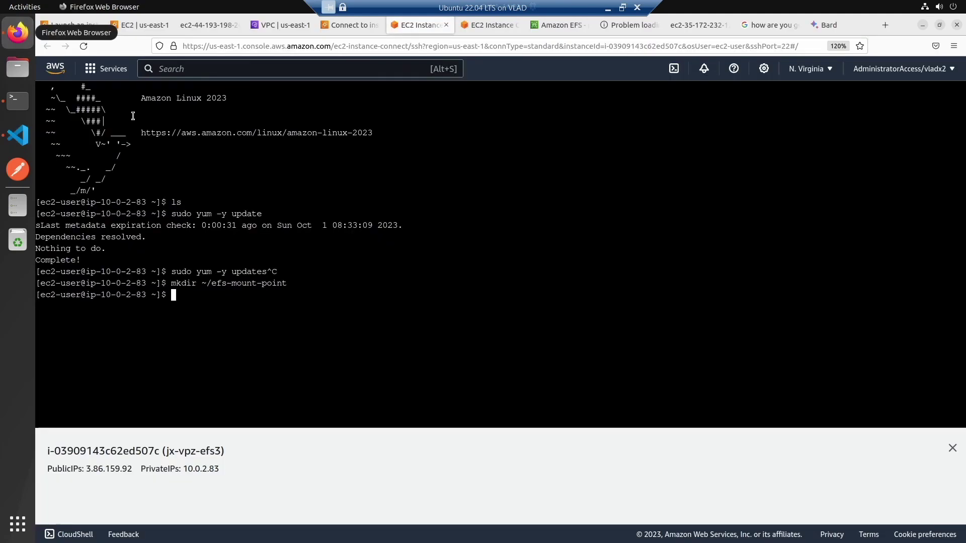
pyautogui.rightClick(297, 287)
pyautogui.click(319, 345)
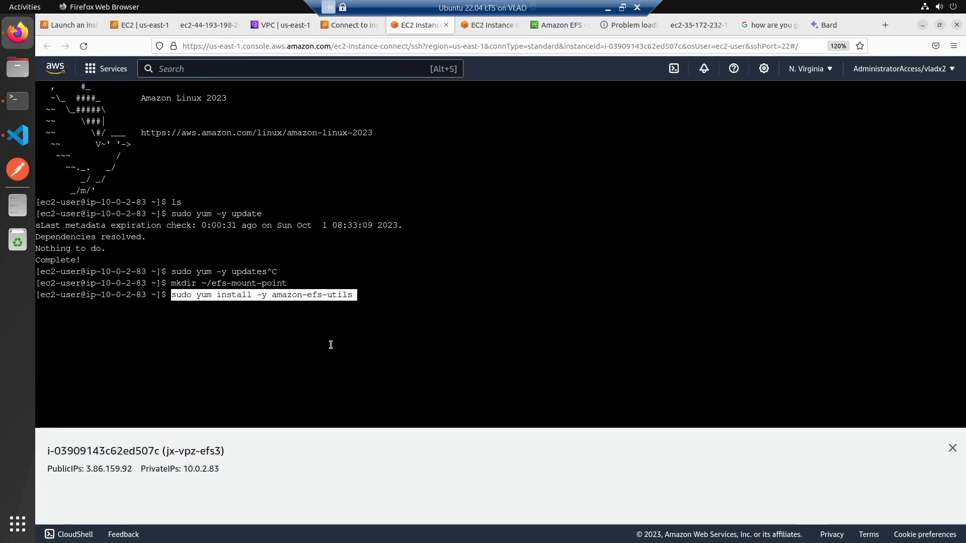
pyautogui.press('Return')
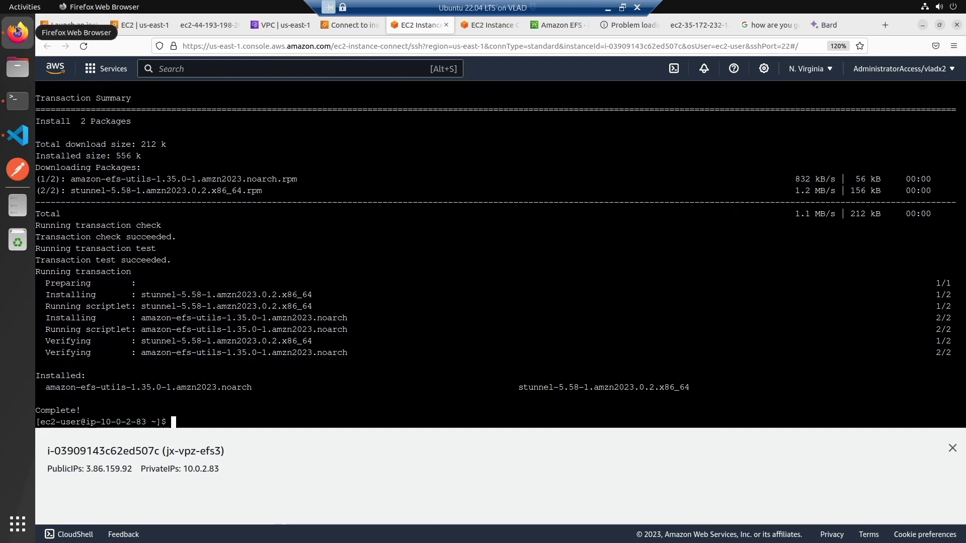
# Step: Return to notes.md in Visual Studio Code and start selecting the sudo mount command on line 19
pyautogui.click(18, 134)
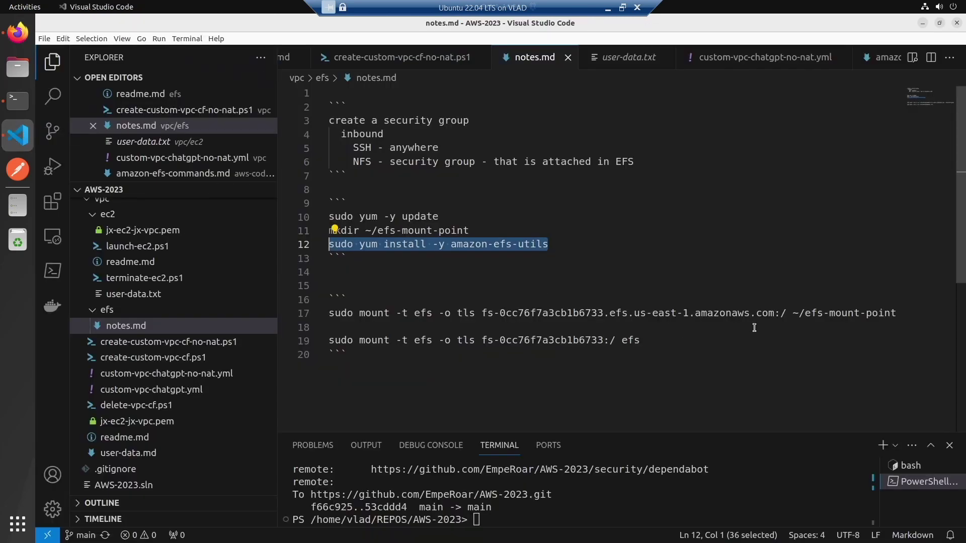
pyautogui.moveTo(652, 339); pyautogui.dragTo(567, 340)
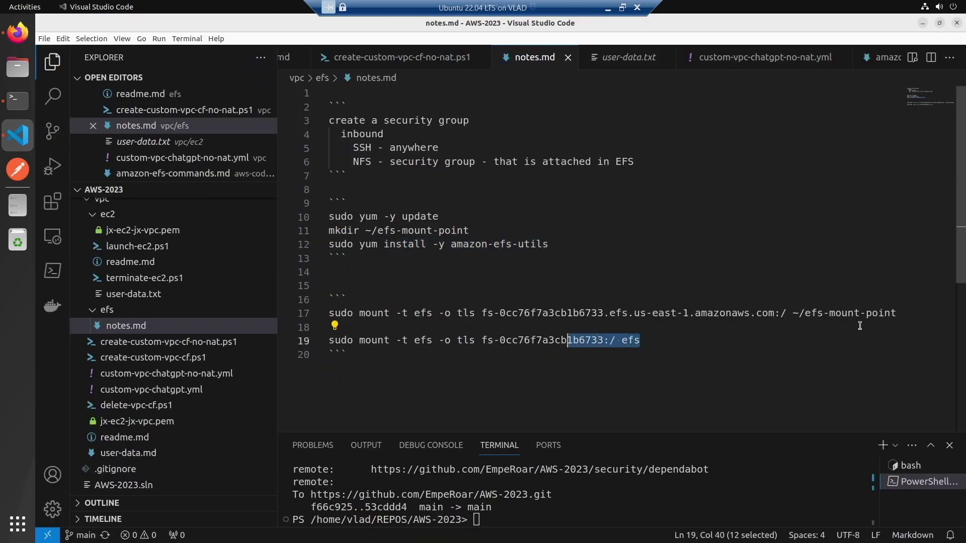